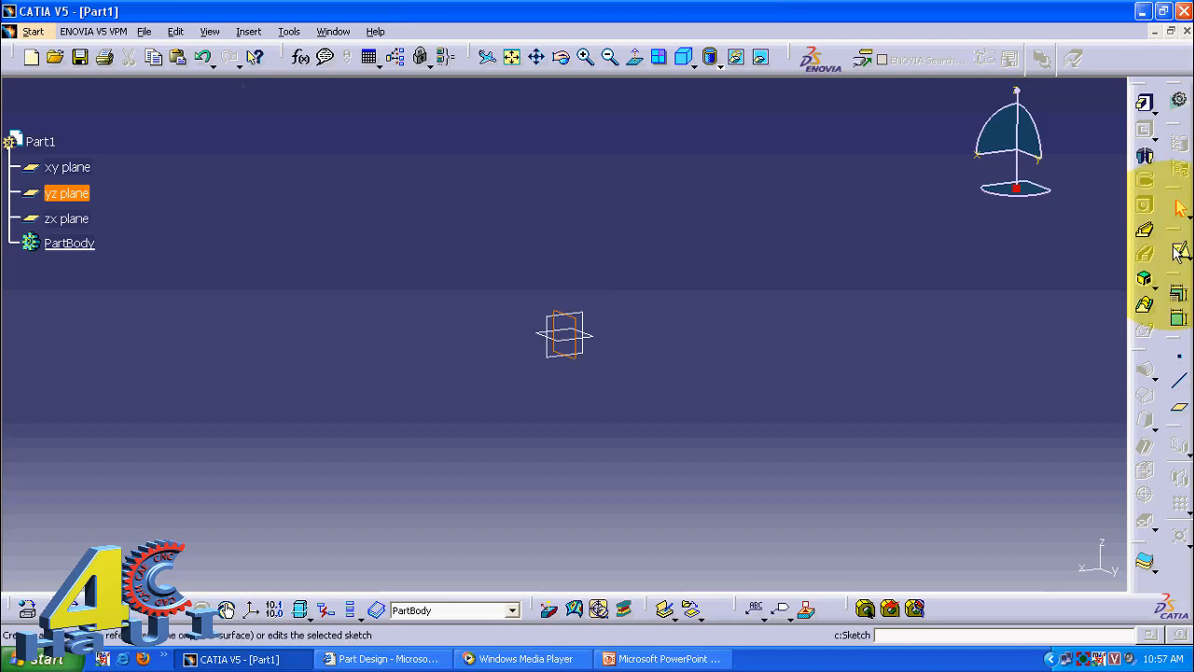
Sketch a slightly tilted oriented rectangle about 42 mm high around the origin on the yz plane
{"action": "left_click", "coordinate": [1179, 248]}
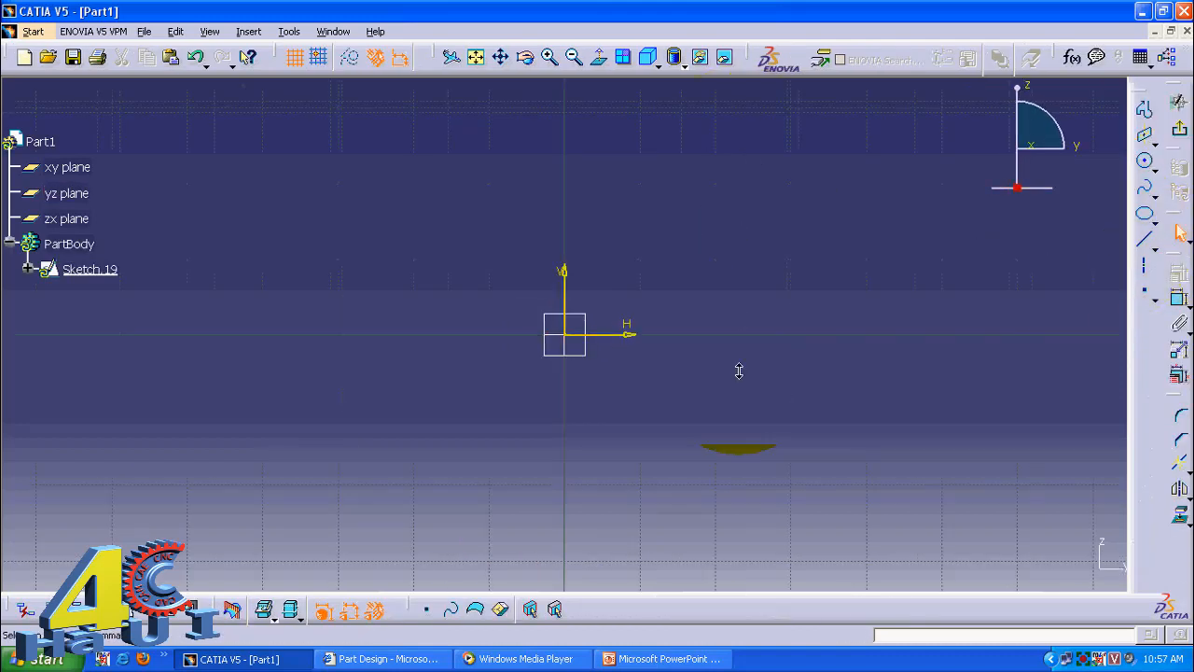
{"action": "left_click", "coordinate": [1147, 163]}
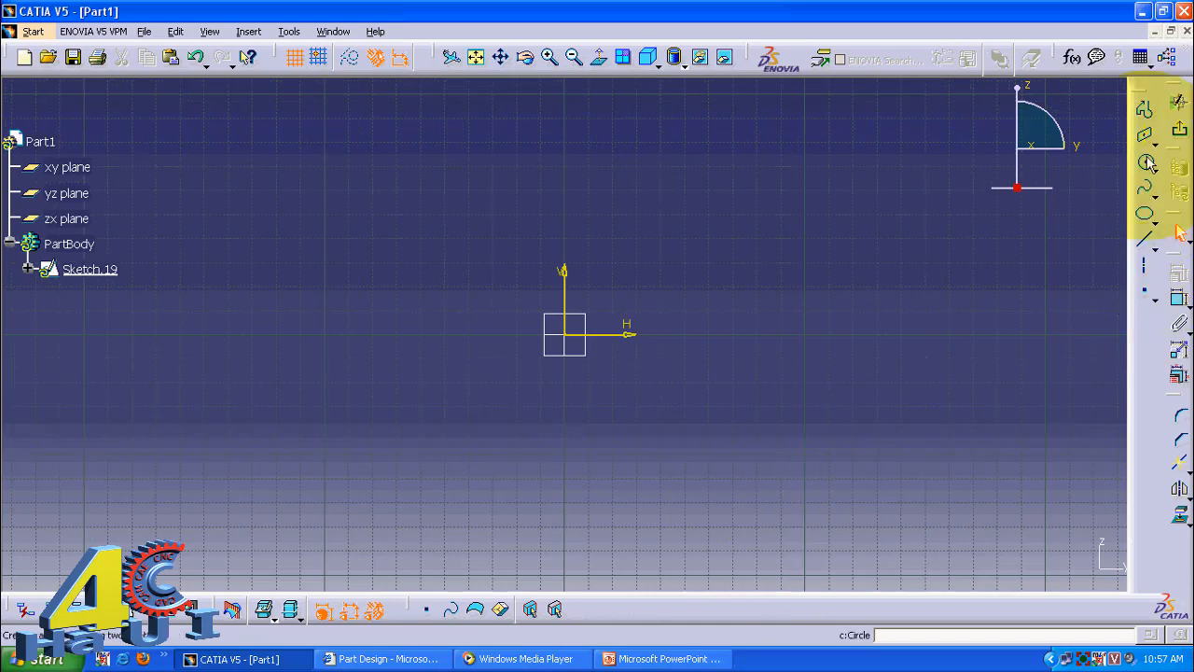
{"action": "left_click", "coordinate": [1155, 142]}
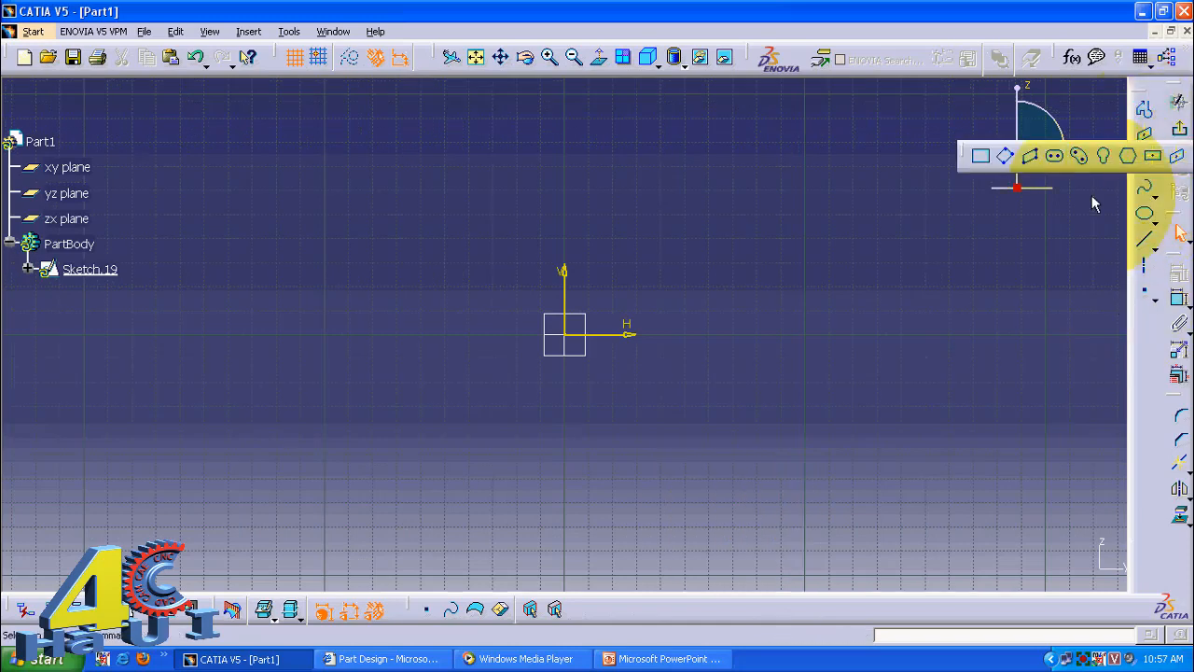
{"action": "left_click", "coordinate": [1008, 158]}
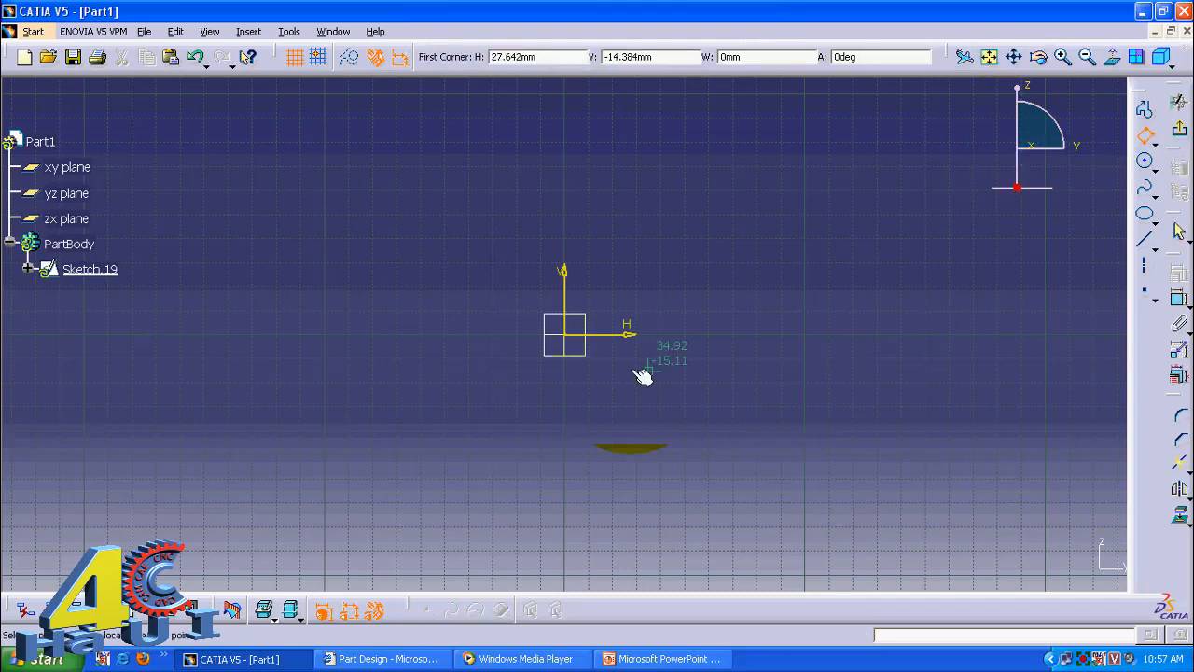
{"action": "left_click", "coordinate": [546, 375]}
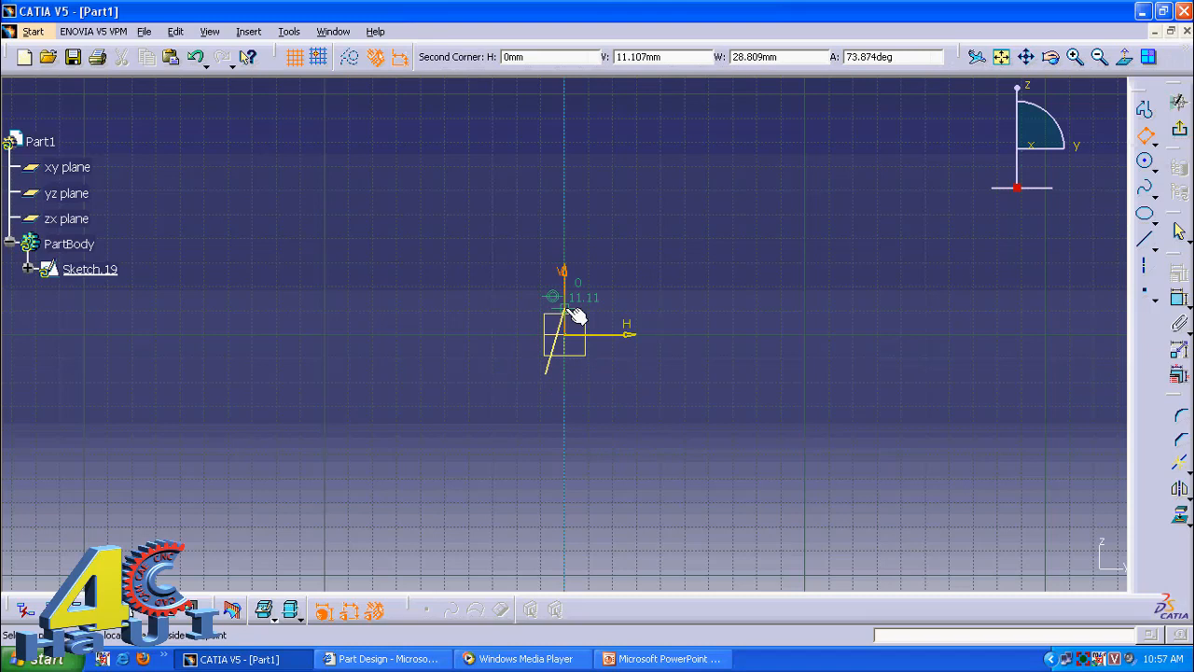
{"action": "left_click", "coordinate": [653, 365]}
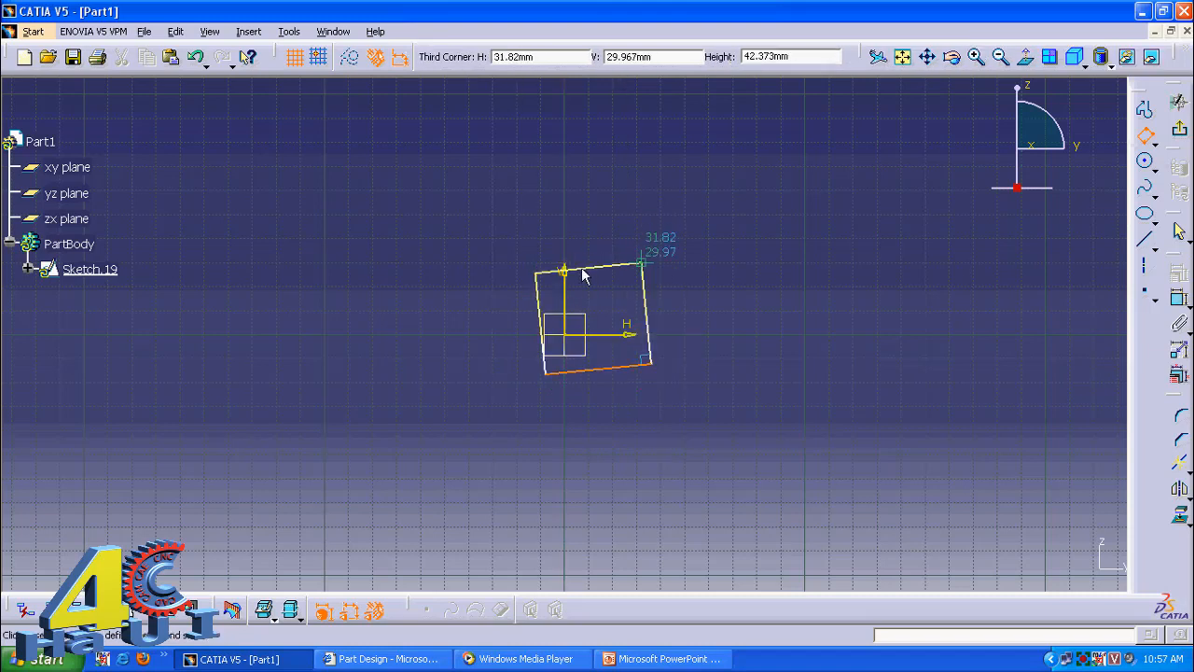
{"action": "left_click", "coordinate": [581, 267]}
{"action": "middle_click_drag", "start_coordinate": [704, 227], "coordinate": [653, 230]}
{"action": "left_click", "coordinate": [610, 258]}
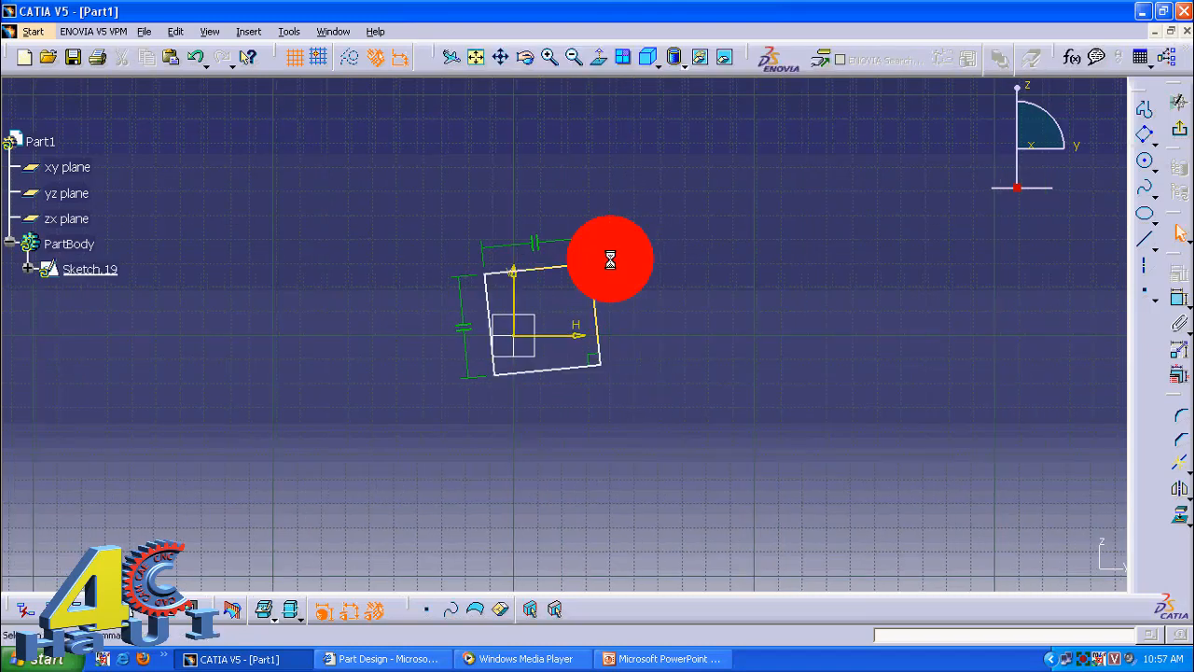
Reshape the tilted rectangle by moving its left edge outward and its upper-right corner slightly inward, and exit the sketch
{"action": "left_click_drag", "start_coordinate": [492, 315], "coordinate": [451, 317]}
{"action": "left_click", "coordinate": [715, 270]}
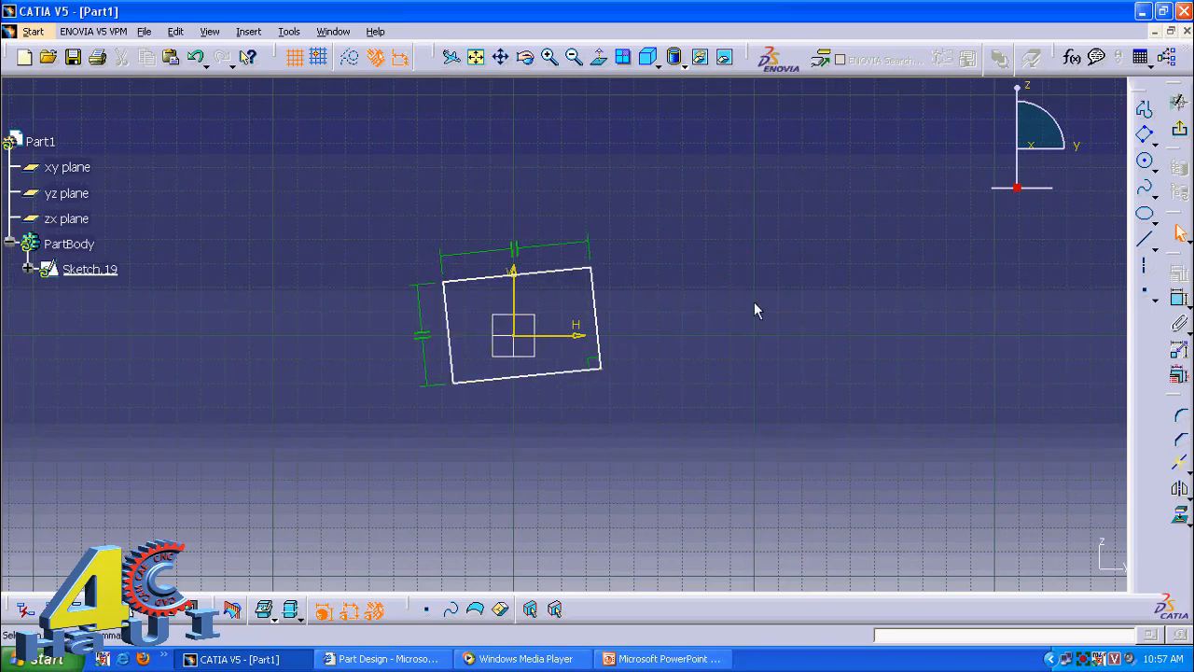
{"action": "left_click_drag", "start_coordinate": [591, 268], "coordinate": [579, 268]}
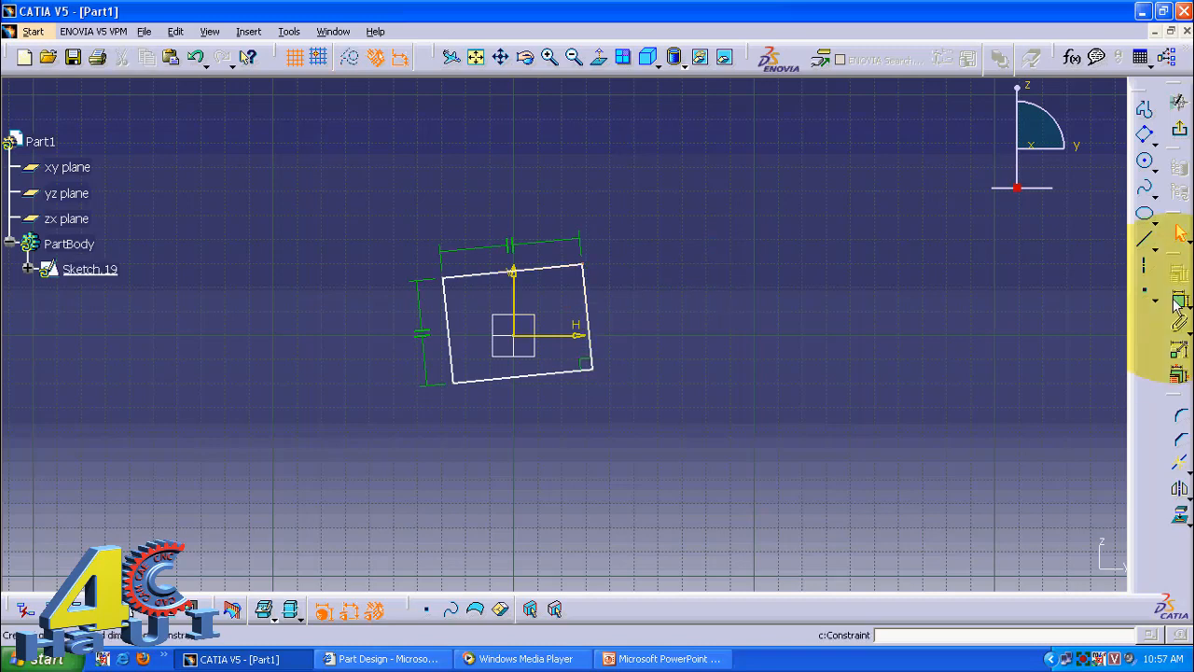
{"action": "left_click", "coordinate": [1135, 131]}
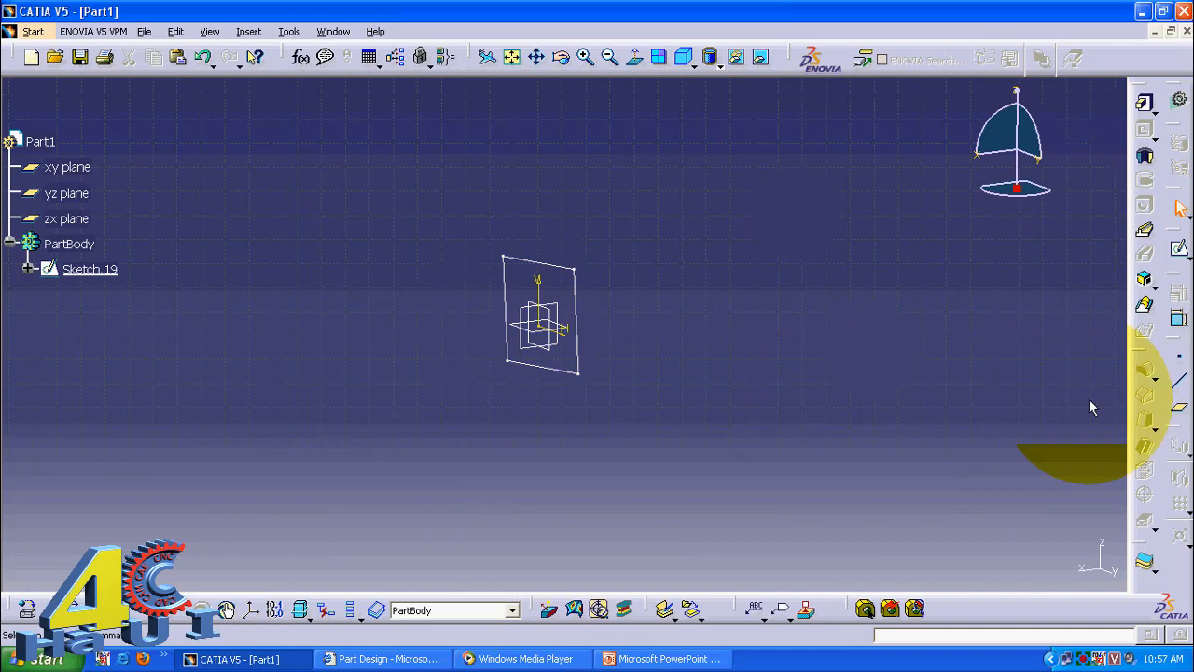
Create a plane offset -83 mm from the yz plane and open a new sketch on it
{"action": "left_click", "coordinate": [1181, 412]}
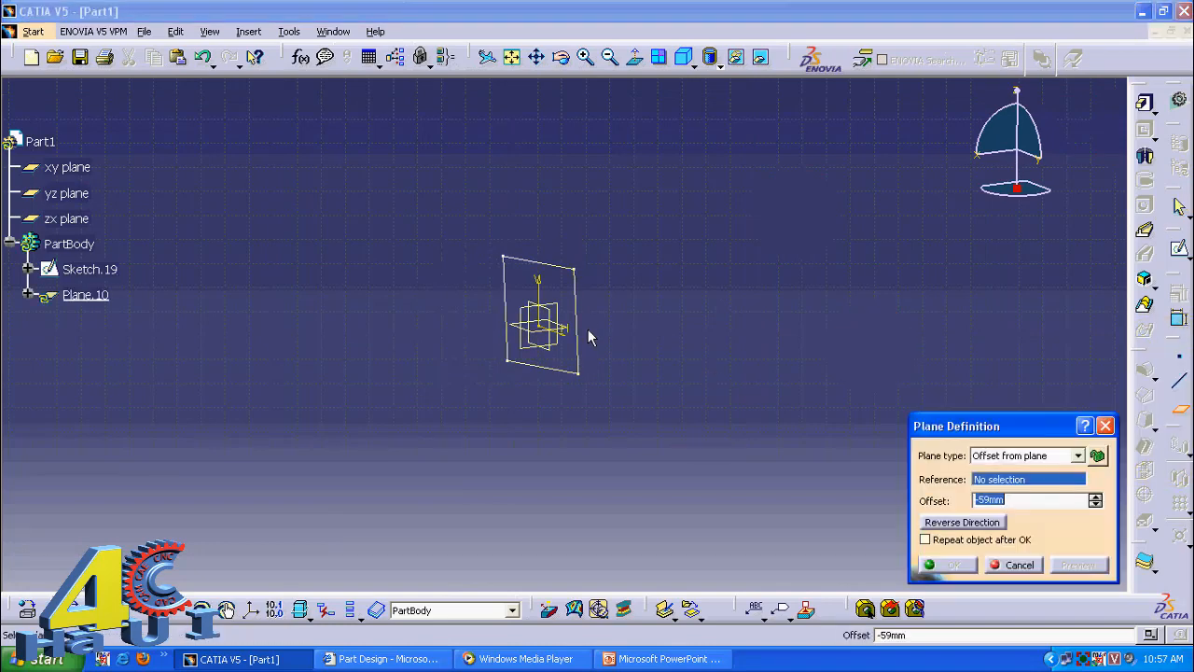
{"action": "left_click", "coordinate": [555, 317]}
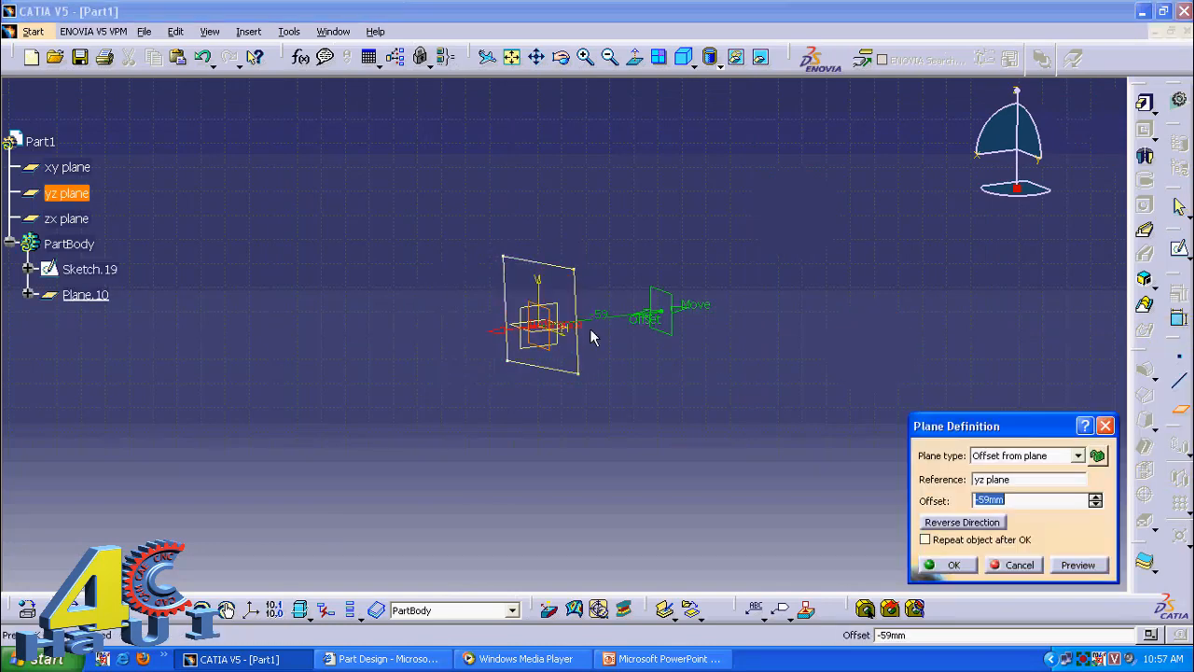
{"action": "middle_click_drag", "start_coordinate": [685, 237], "coordinate": [668, 273]}
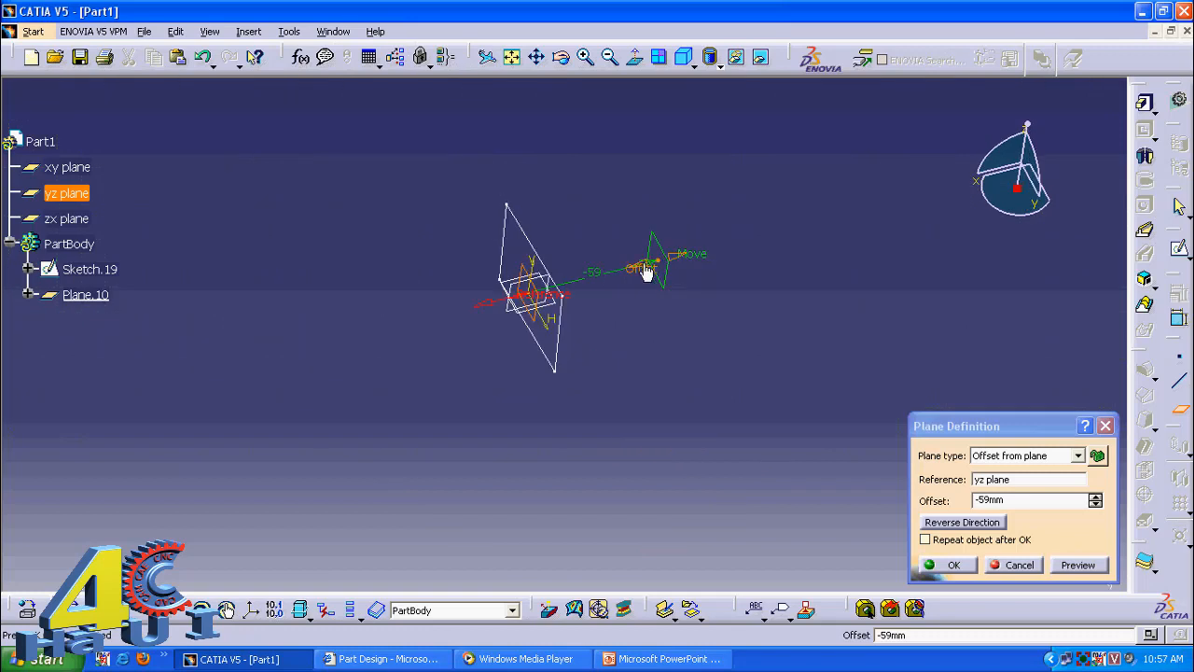
{"action": "left_click_drag", "start_coordinate": [644, 269], "coordinate": [698, 259]}
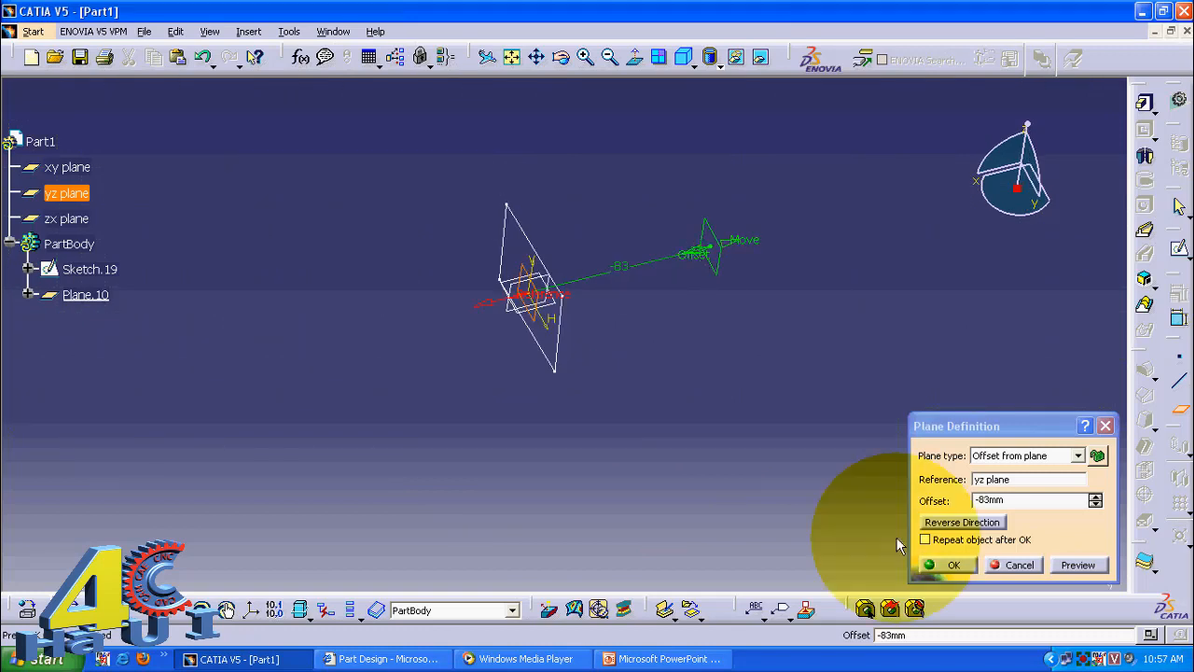
{"action": "left_click", "coordinate": [938, 565]}
{"action": "left_click", "coordinate": [720, 259]}
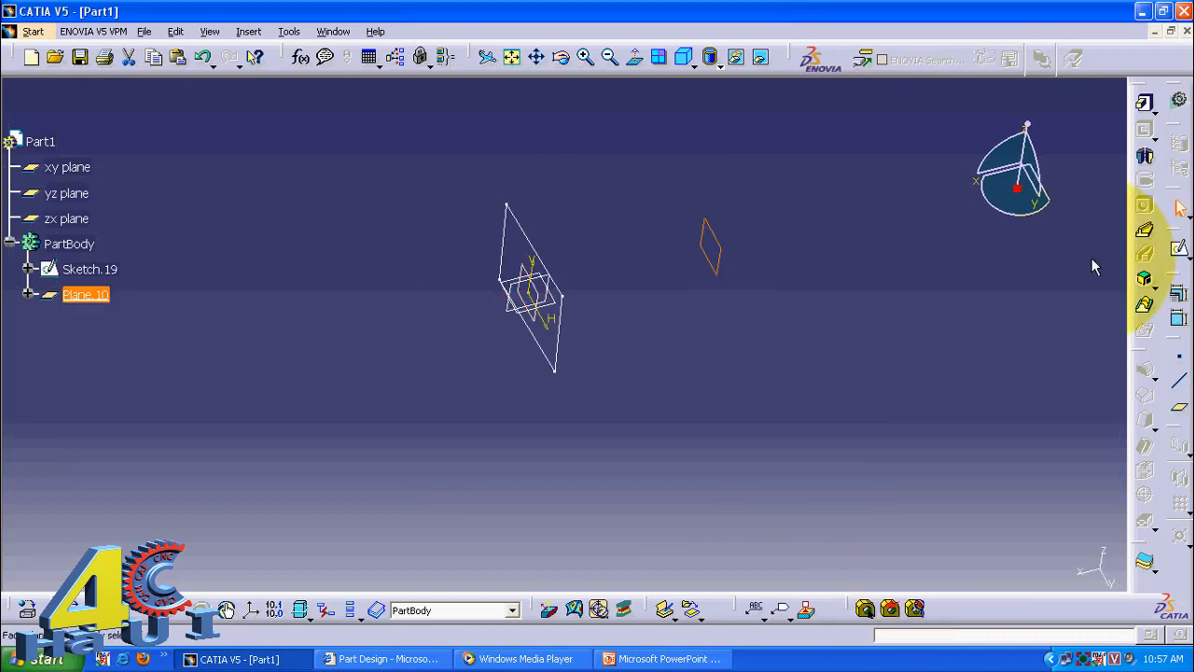
{"action": "left_click", "coordinate": [1180, 252]}
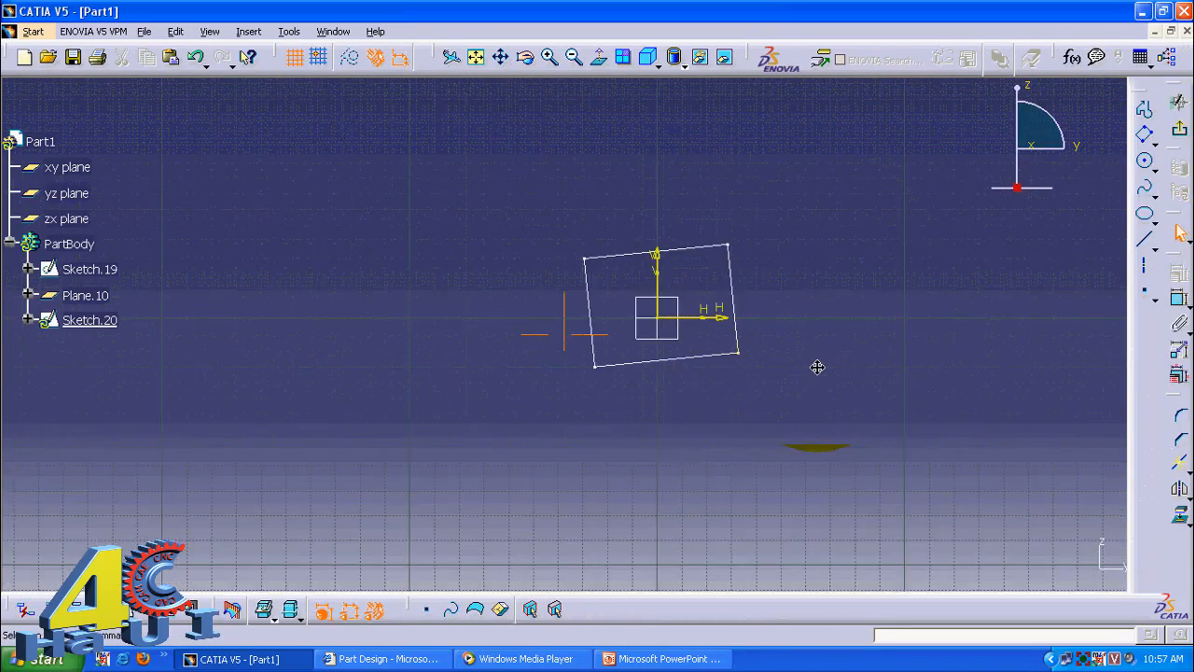
{"action": "left_click", "coordinate": [1145, 161]}
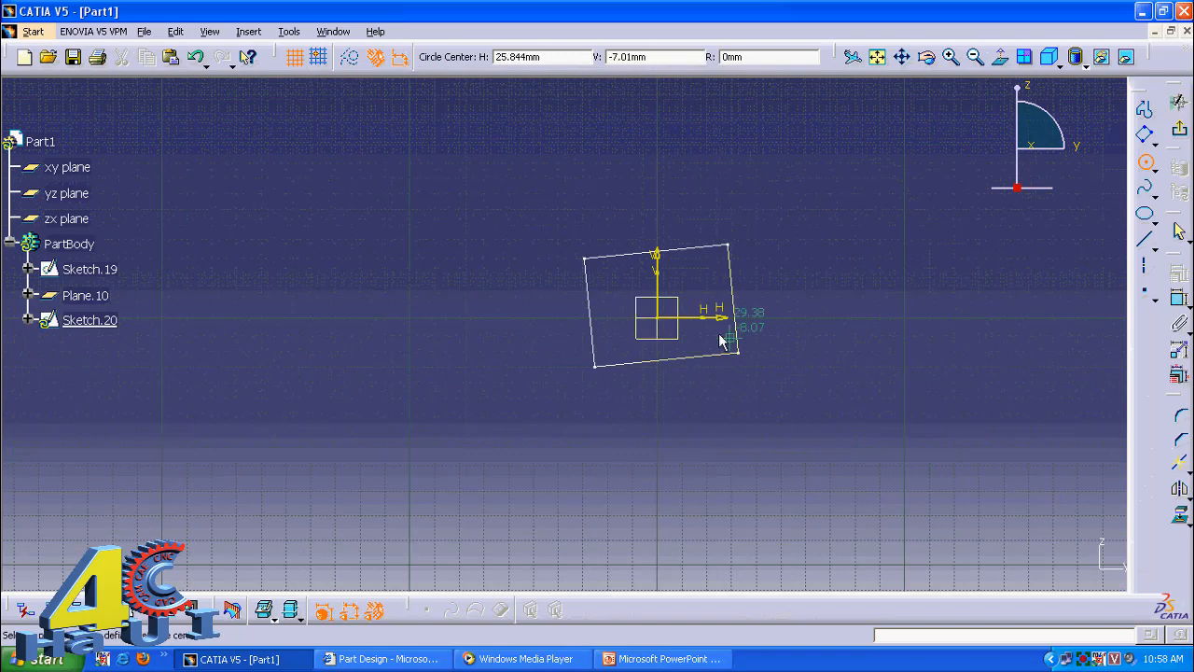
{"action": "left_click", "coordinate": [661, 319]}
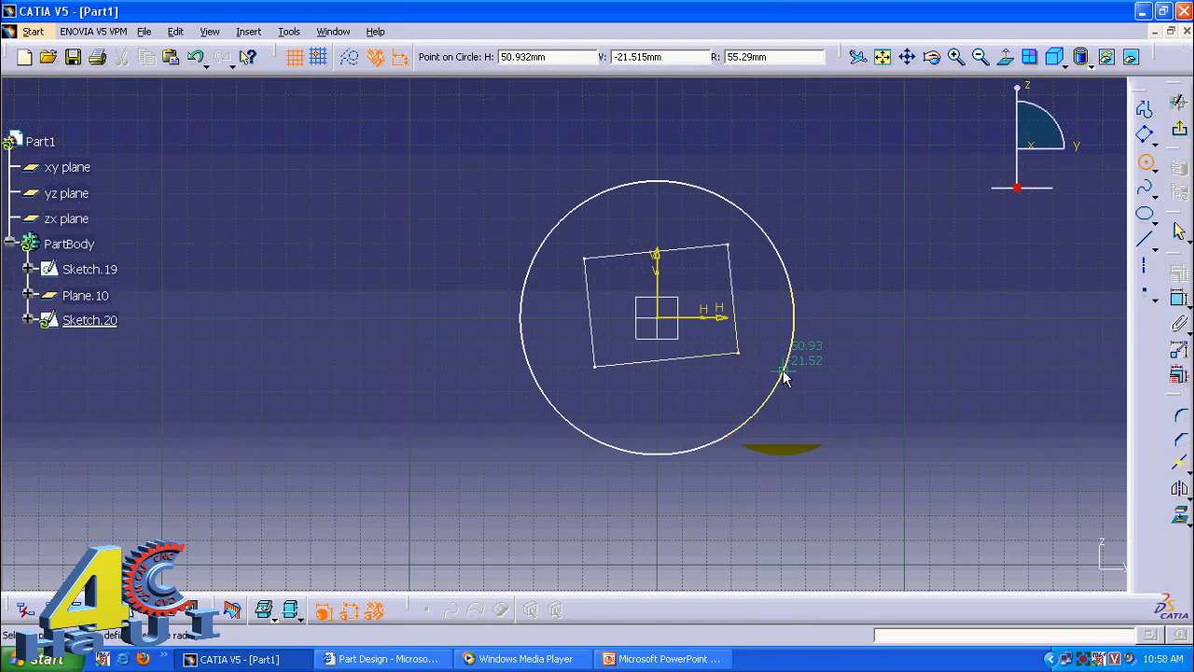
{"action": "key", "text": "Escape"}
{"action": "left_click", "coordinate": [1158, 150]}
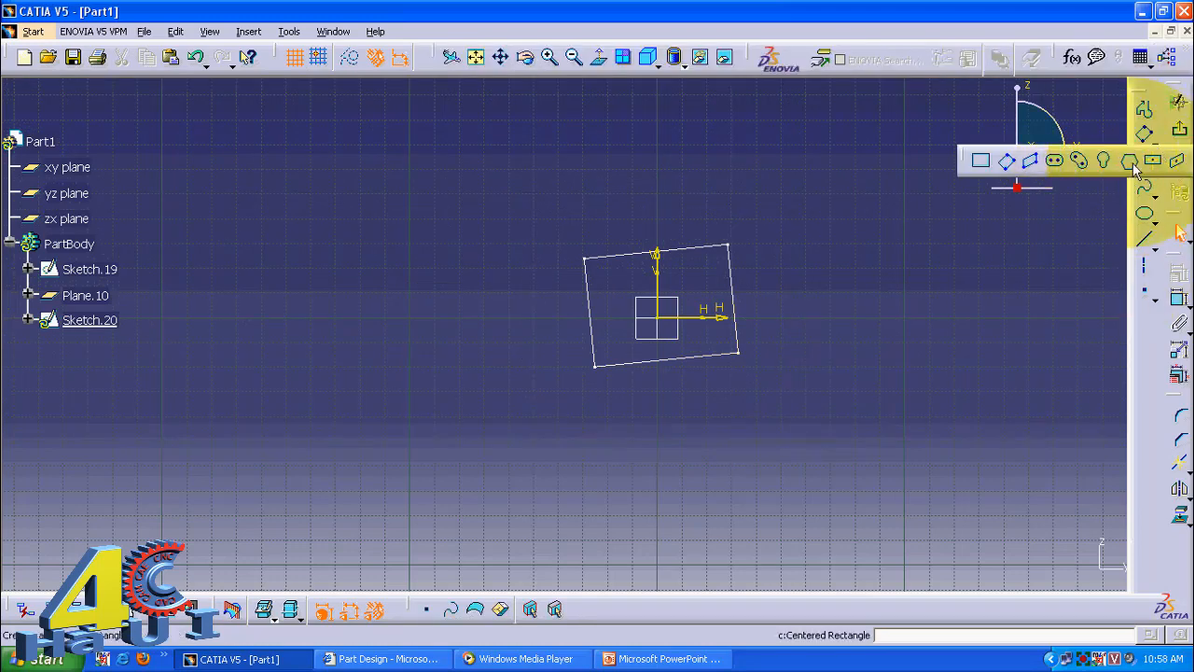
{"action": "left_click", "coordinate": [978, 162]}
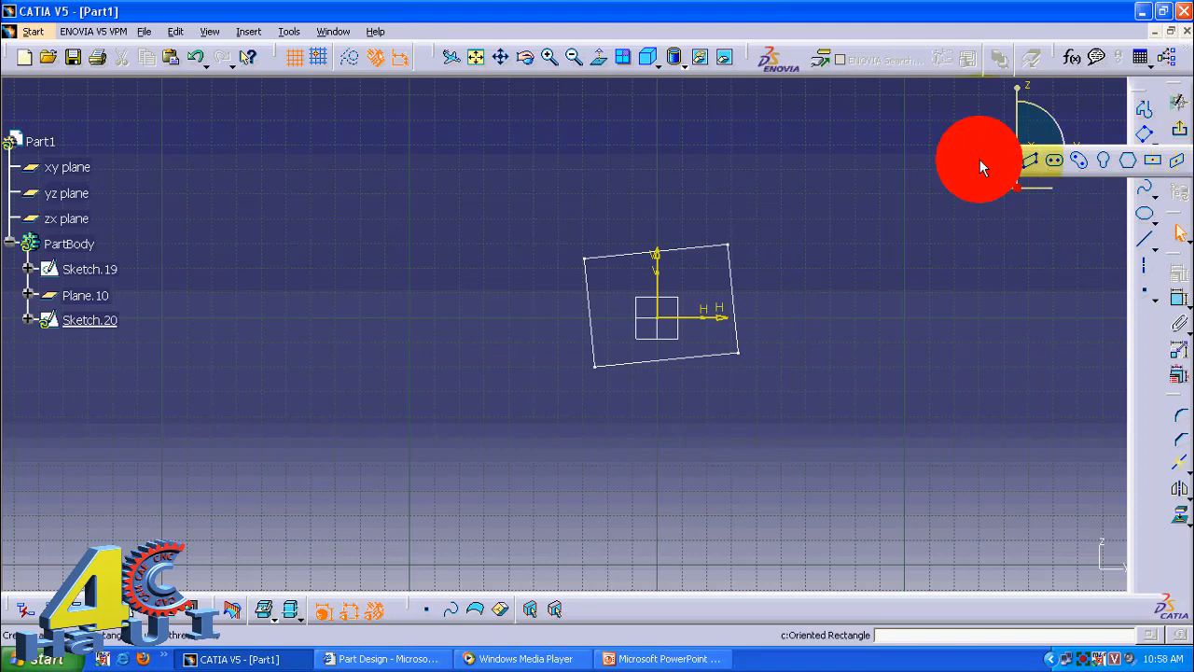
{"action": "left_click", "coordinate": [656, 319]}
{"action": "key", "text": "Escape"}
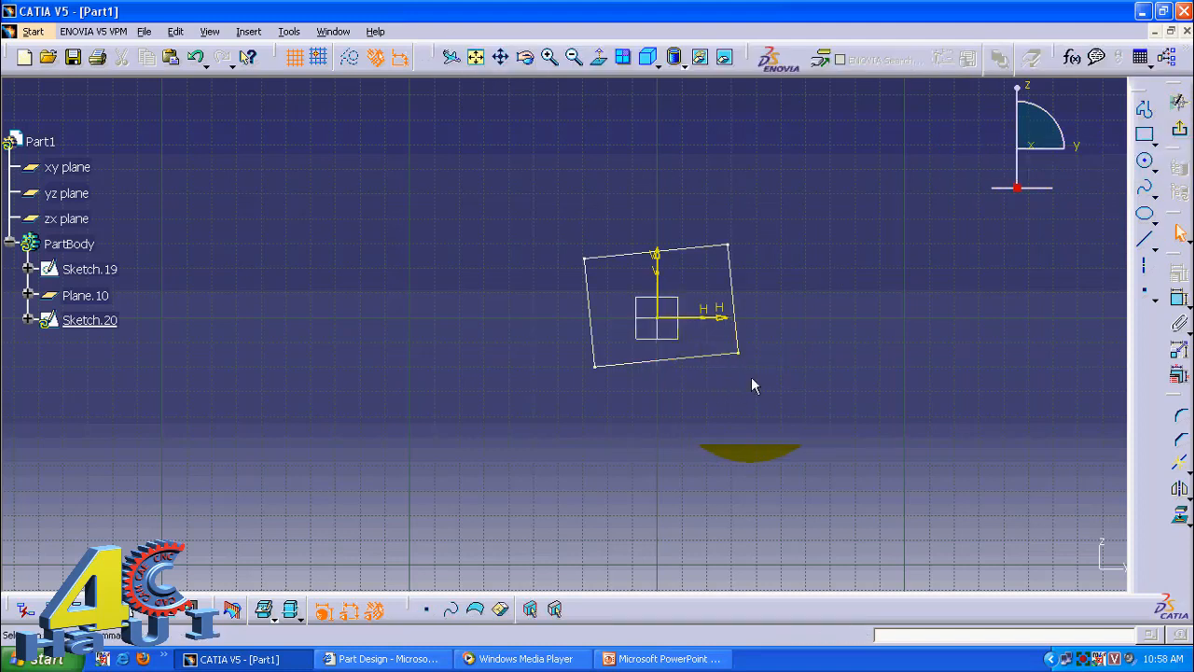
Sketch a centered rectangle at the origin, large enough to enclose the first rectangle's outline, and exit the sketch
{"action": "left_click", "coordinate": [1154, 143]}
{"action": "left_click", "coordinate": [1152, 155]}
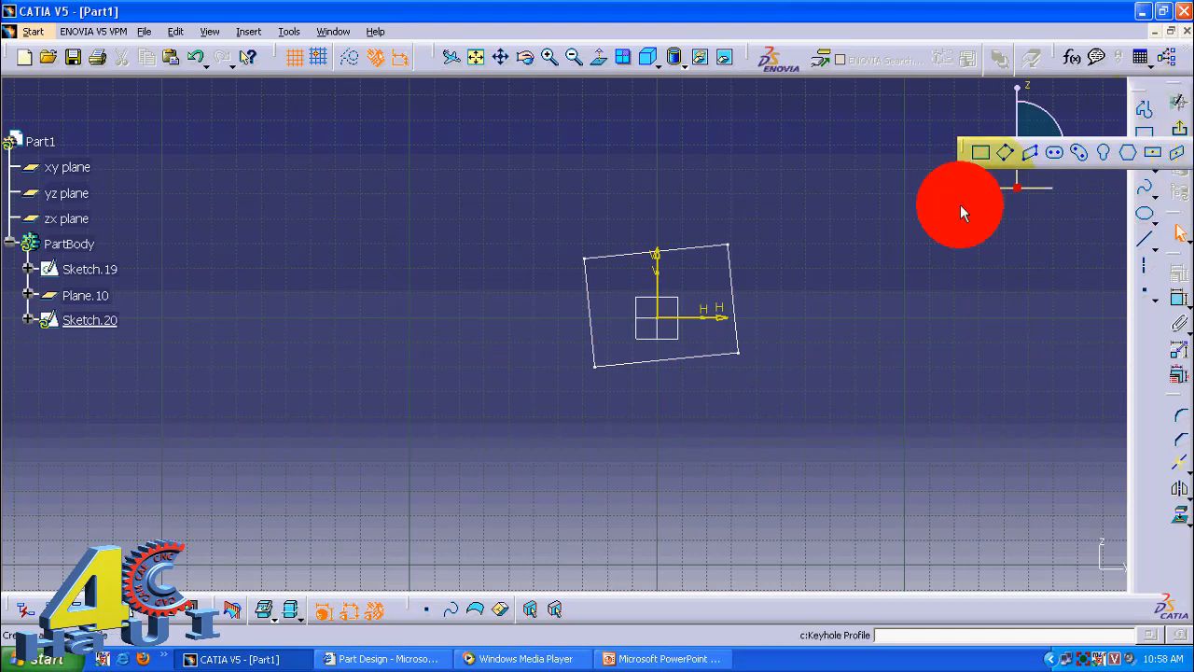
{"action": "left_click", "coordinate": [656, 318]}
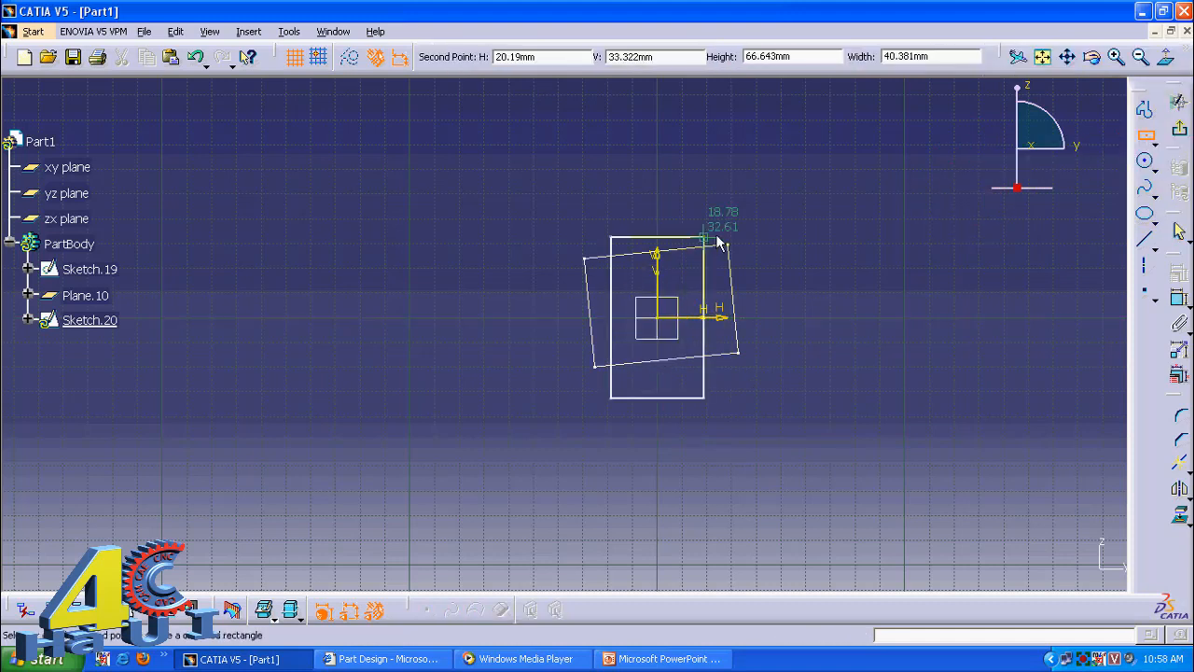
{"action": "left_click", "coordinate": [766, 220]}
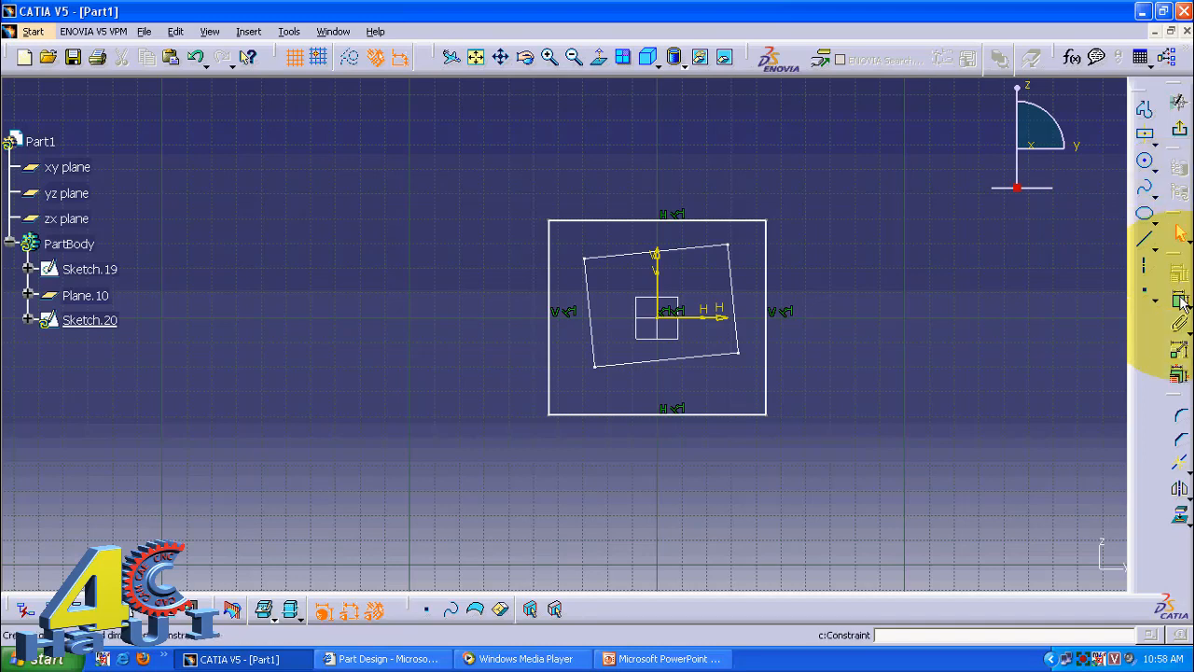
{"action": "left_click", "coordinate": [1181, 138]}
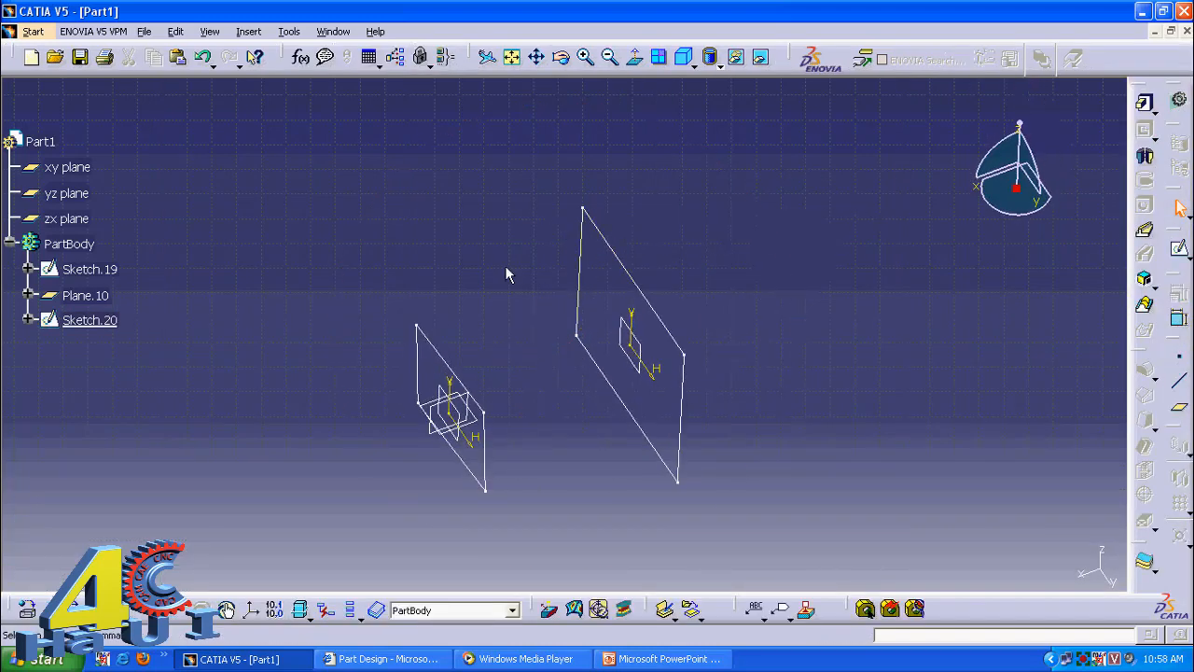
Define a Multi-sections Solid using Sketch.19 and Sketch.20 as its two sections, and preview it
{"action": "middle_click_drag", "start_coordinate": [505, 267], "coordinate": [560, 213]}
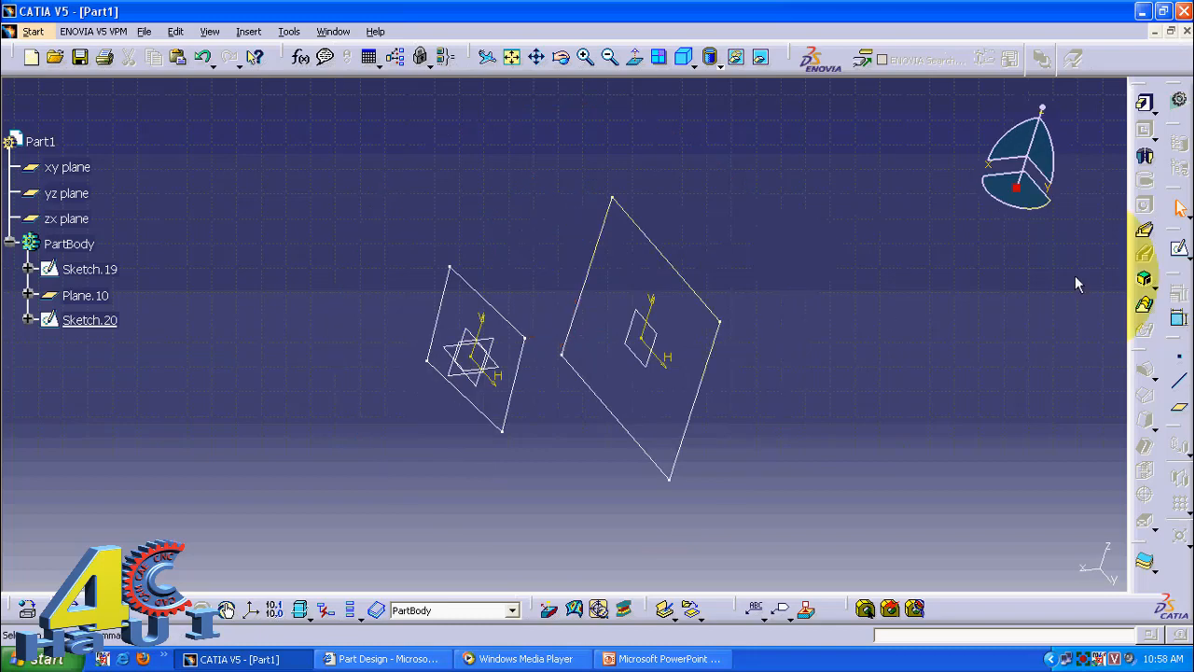
{"action": "left_click", "coordinate": [1139, 315]}
{"action": "left_click", "coordinate": [1145, 312]}
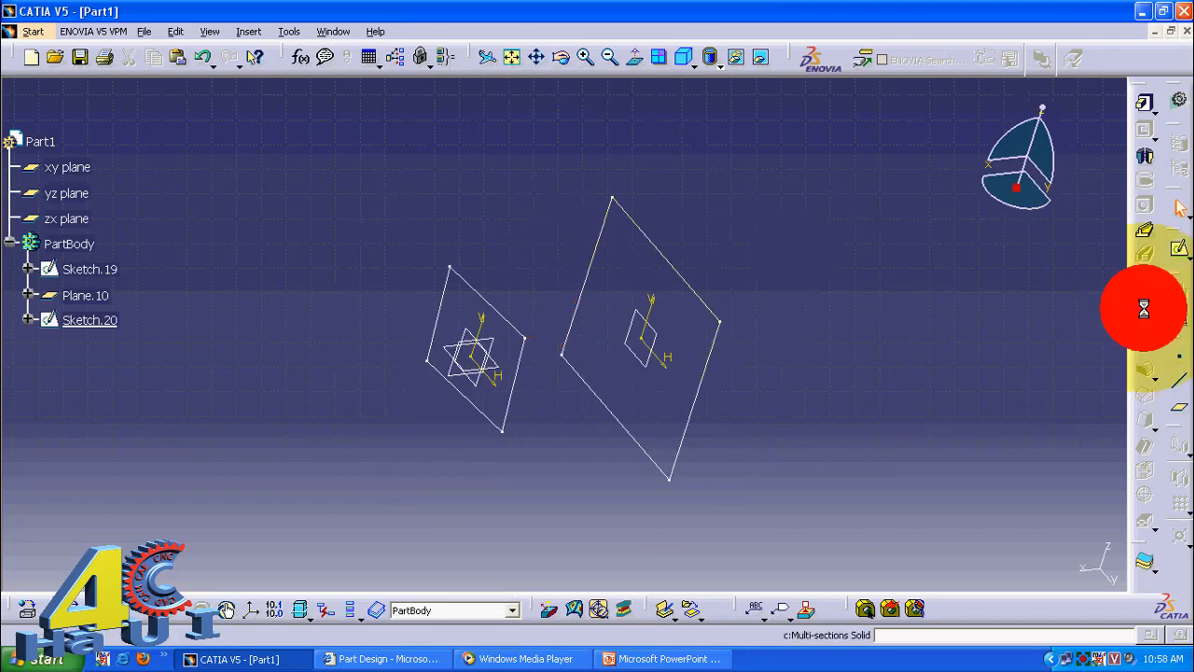
{"action": "left_click", "coordinate": [483, 296]}
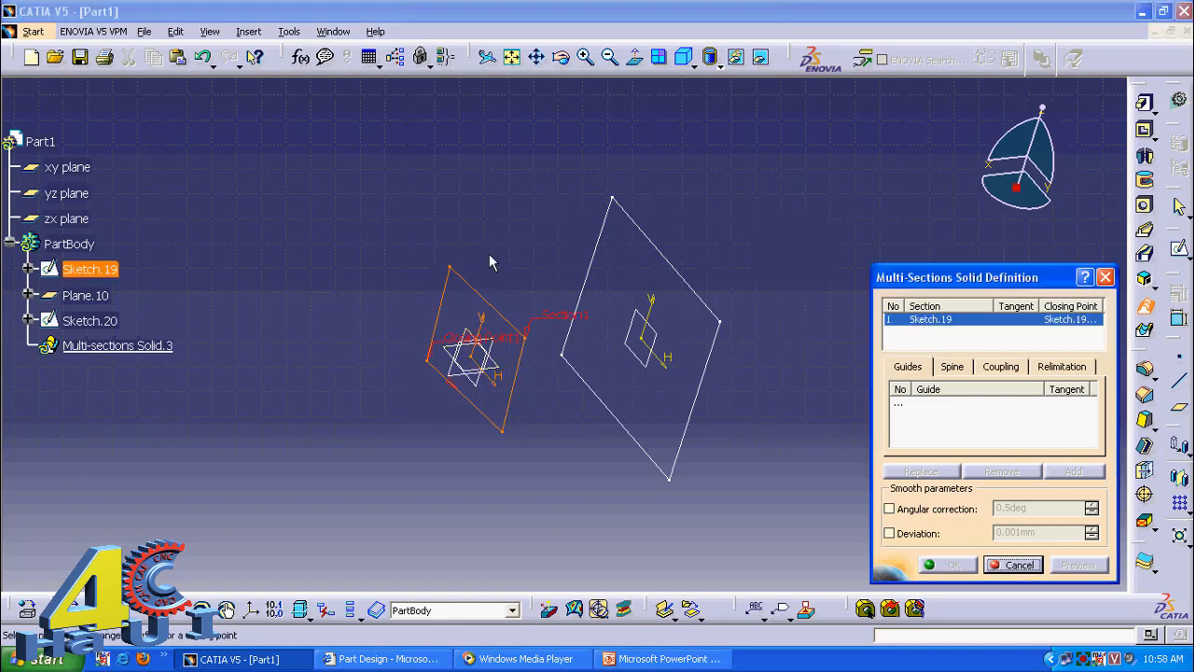
{"action": "left_click", "coordinate": [672, 260]}
{"action": "left_click", "coordinate": [1075, 564]}
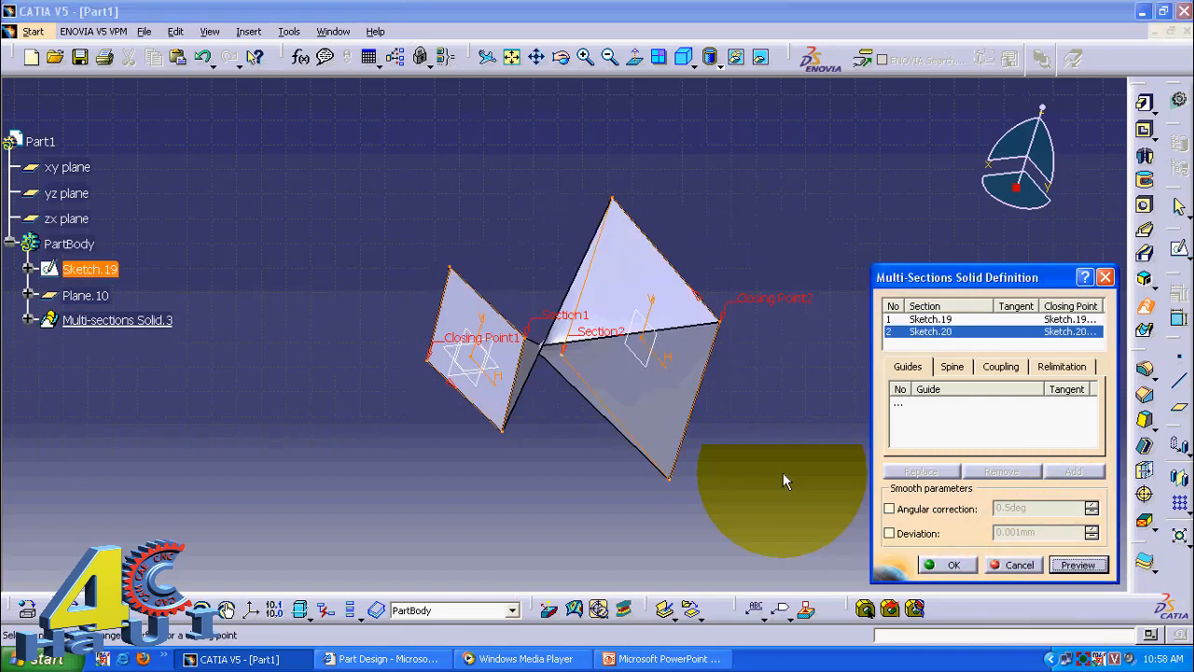
Replace the closing point of Sketch.20 with the rectangle corner that corresponds to Closing Point1, and preview the untwisted solid
{"action": "middle_click_drag", "start_coordinate": [783, 472], "coordinate": [745, 414]}
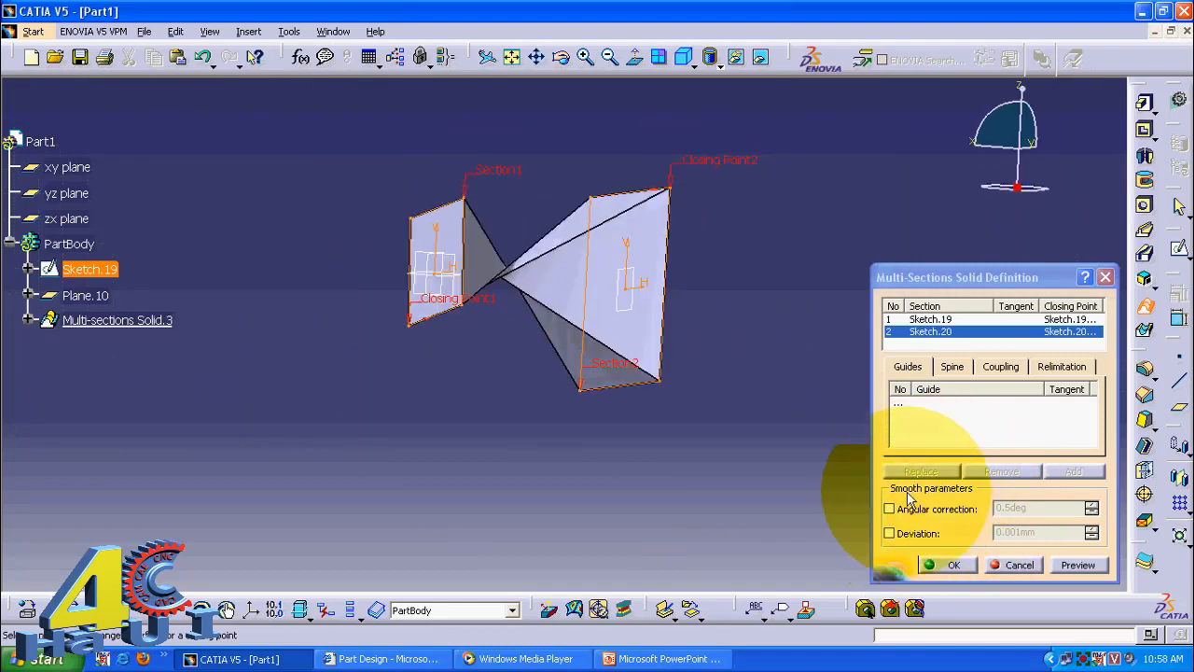
{"action": "middle_click_drag", "start_coordinate": [860, 468], "coordinate": [848, 455]}
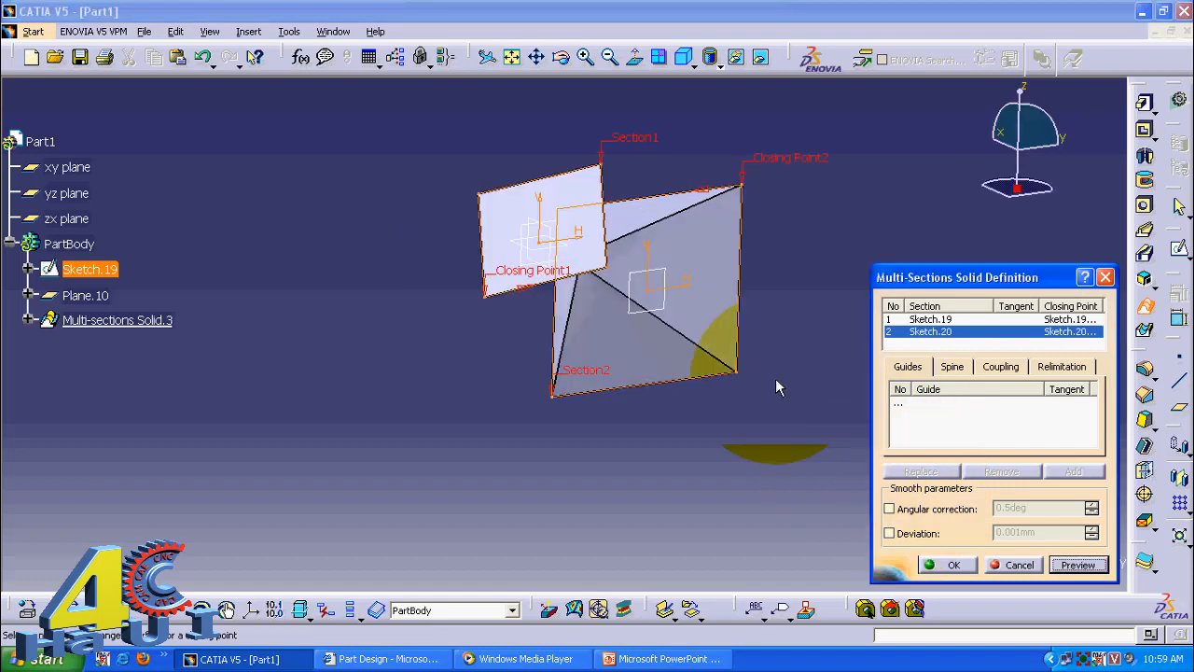
{"action": "middle_click_drag", "start_coordinate": [666, 440], "coordinate": [719, 178]}
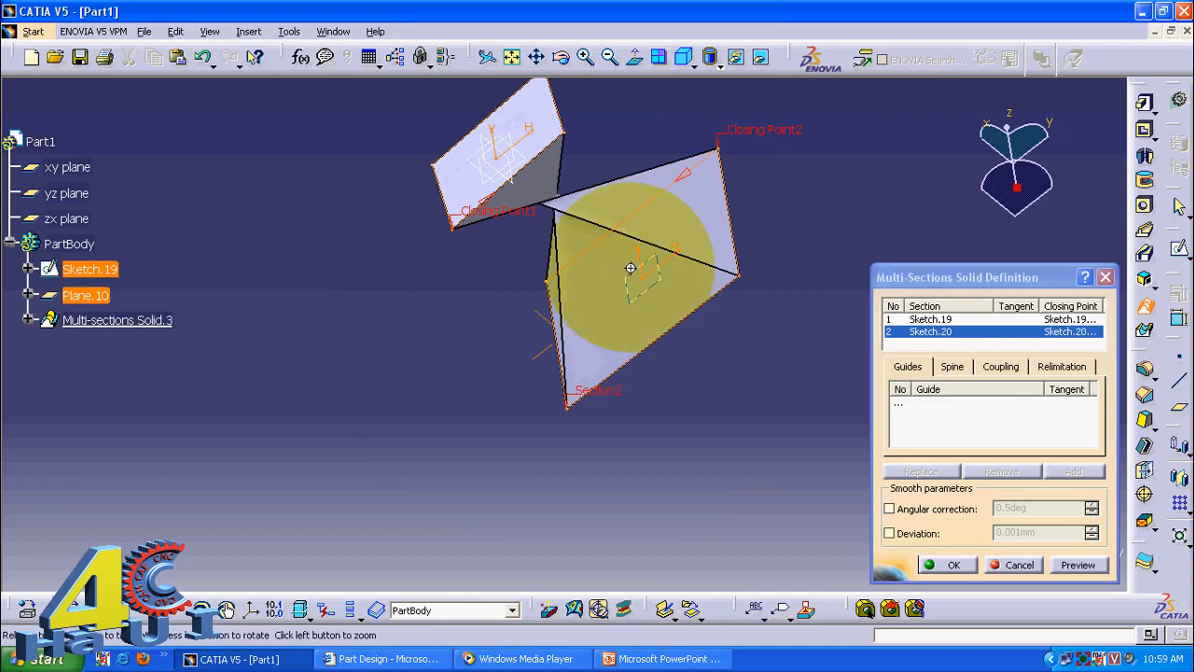
{"action": "middle_click_drag", "start_coordinate": [632, 270], "coordinate": [526, 315]}
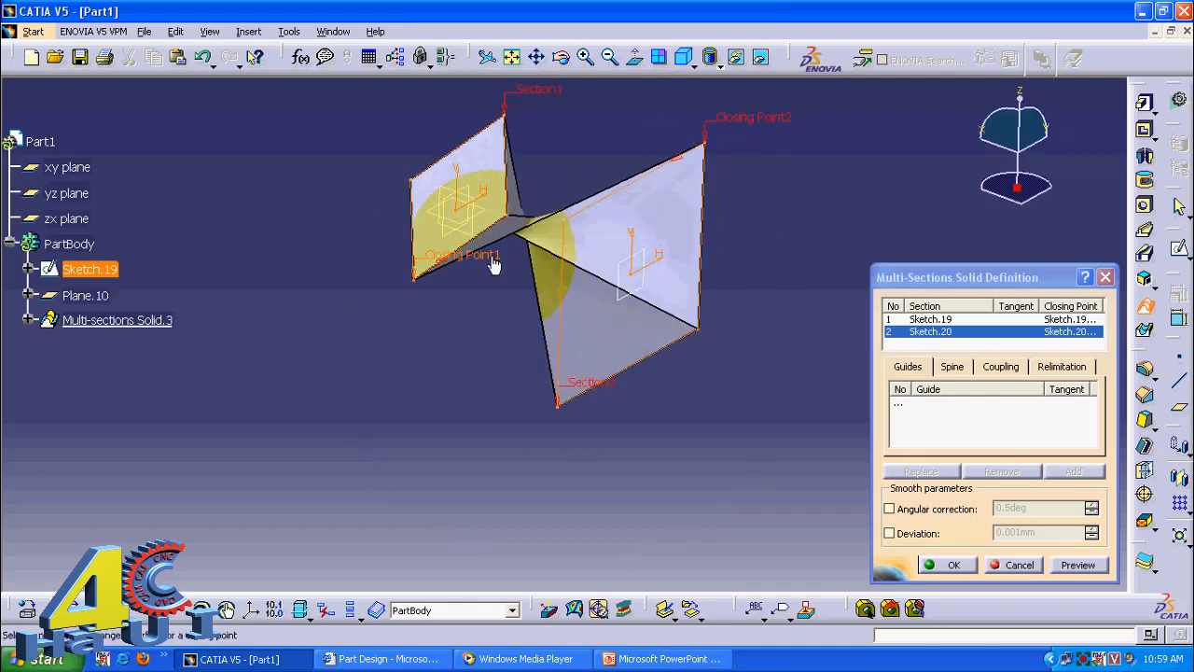
{"action": "middle_click_drag", "start_coordinate": [492, 265], "coordinate": [635, 375]}
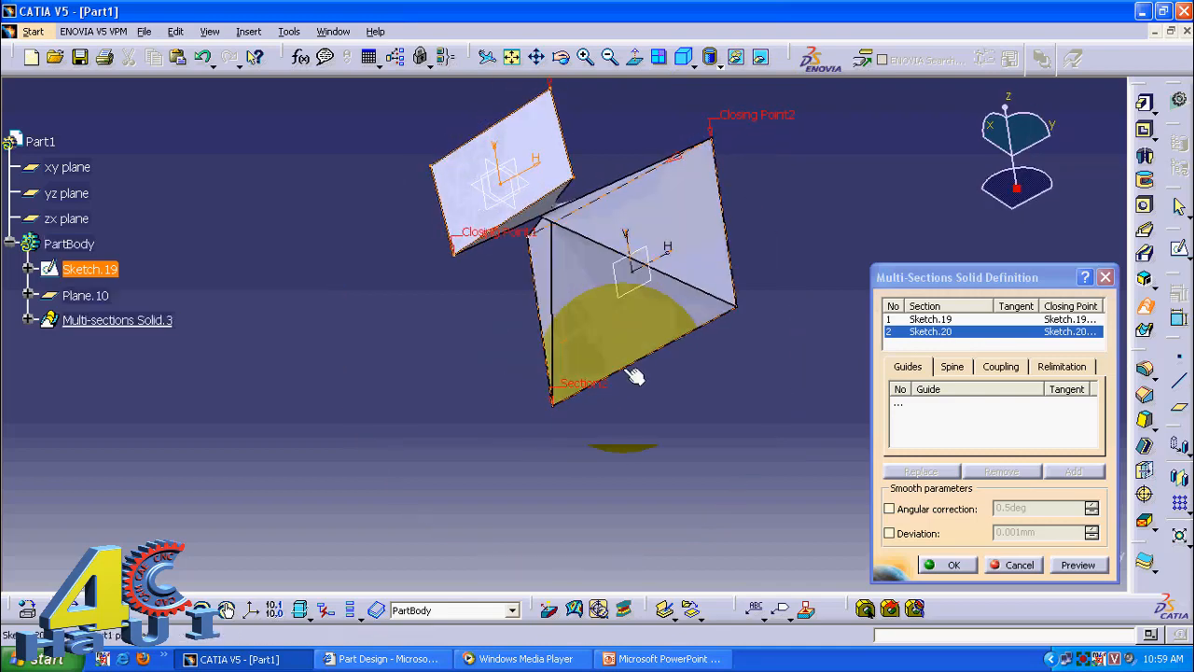
{"action": "right_click", "coordinate": [1071, 336]}
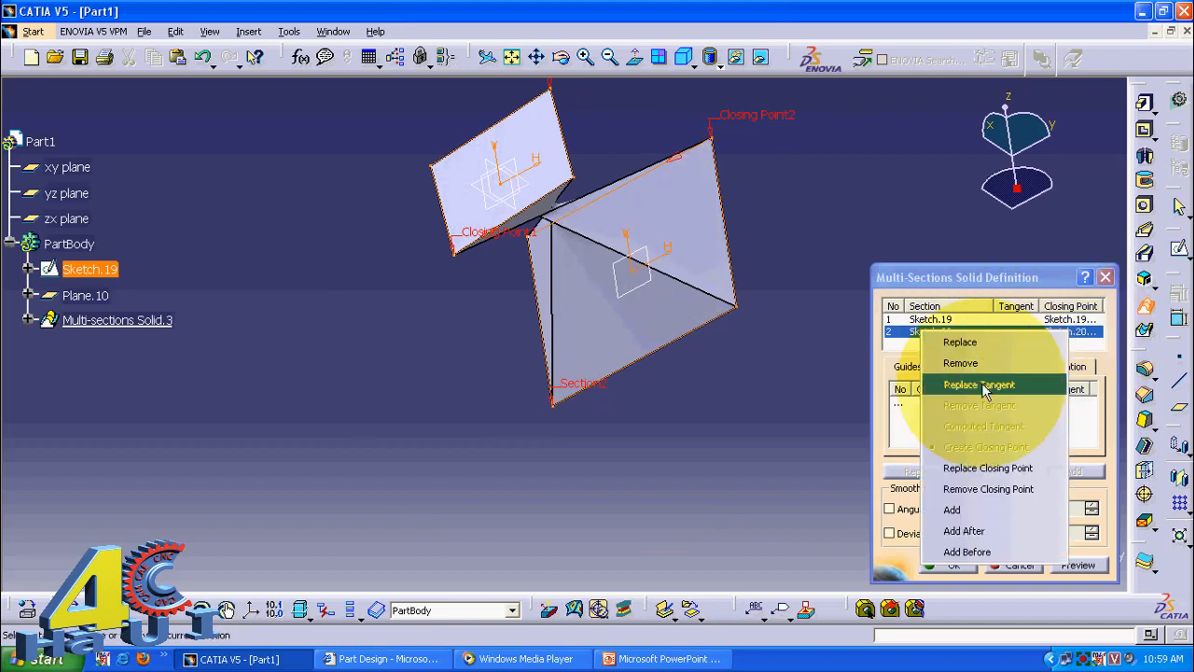
{"action": "left_click", "coordinate": [1013, 490]}
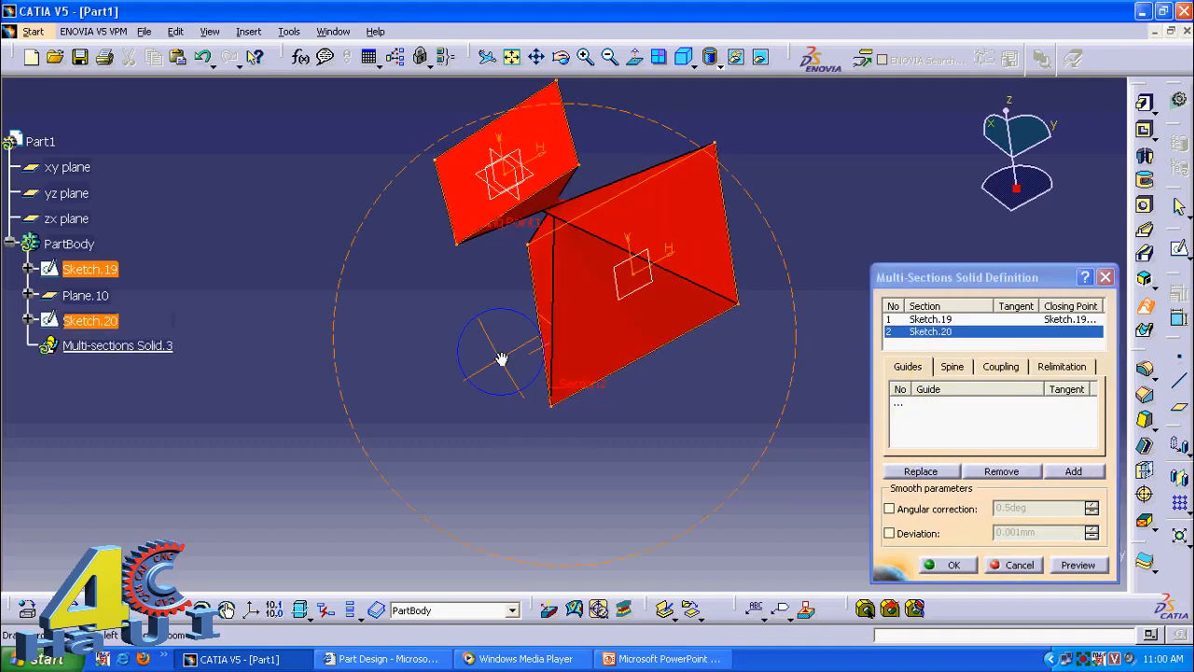
{"action": "middle_click_drag", "start_coordinate": [494, 357], "coordinate": [642, 332]}
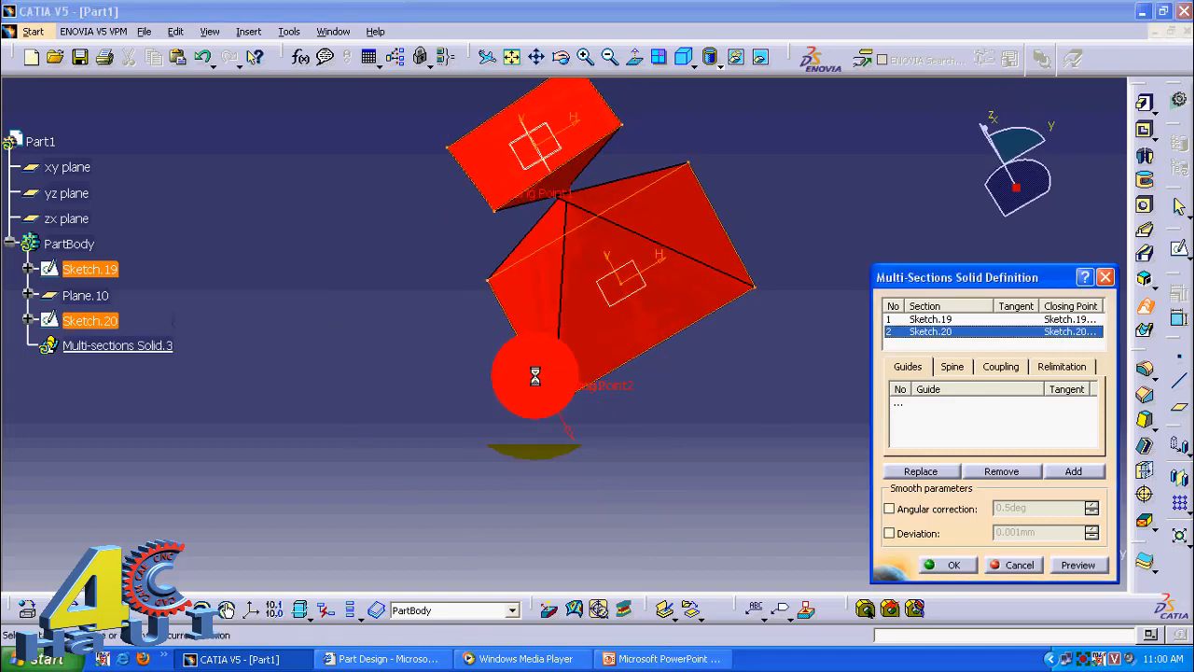
{"action": "left_click", "coordinate": [1077, 564]}
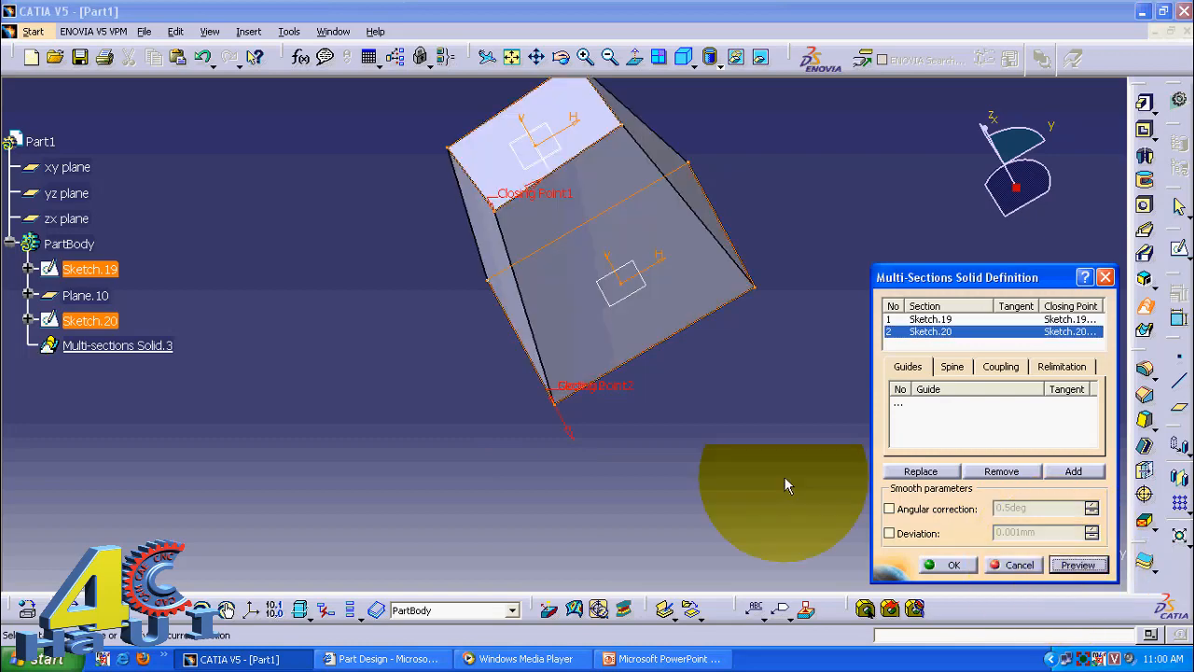
Check the previewed solid from other angles and create the multi-sections solid with the aligned closing points
{"action": "middle_click_drag", "start_coordinate": [785, 485], "coordinate": [517, 447]}
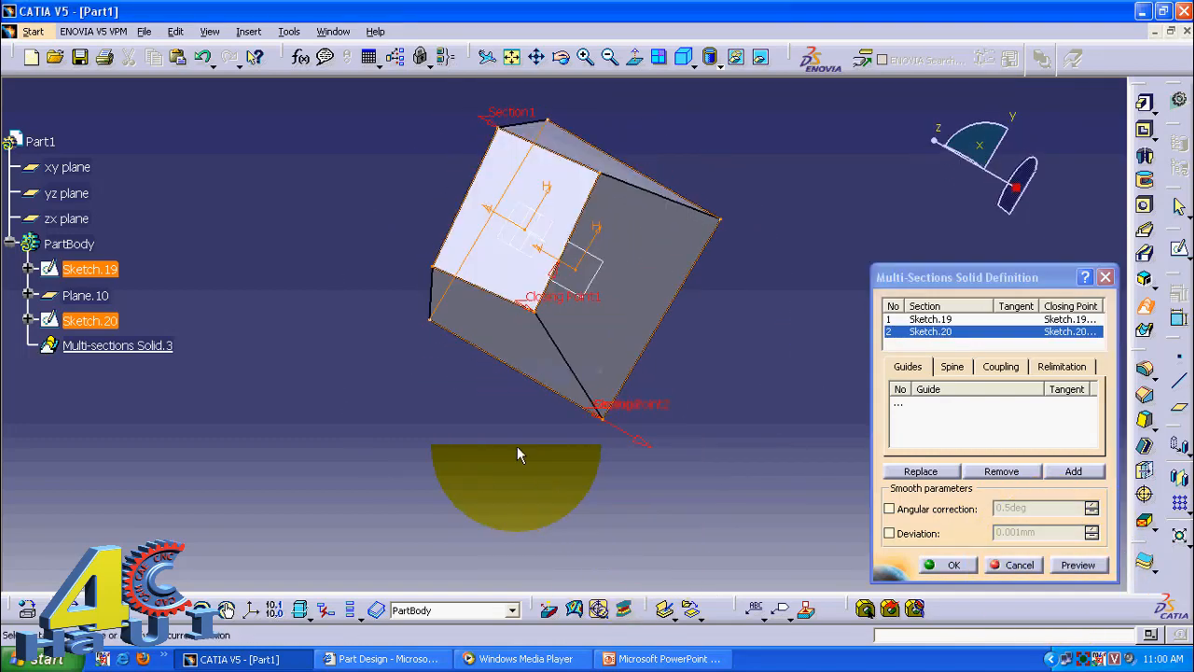
{"action": "middle_click_drag", "start_coordinate": [841, 485], "coordinate": [719, 453]}
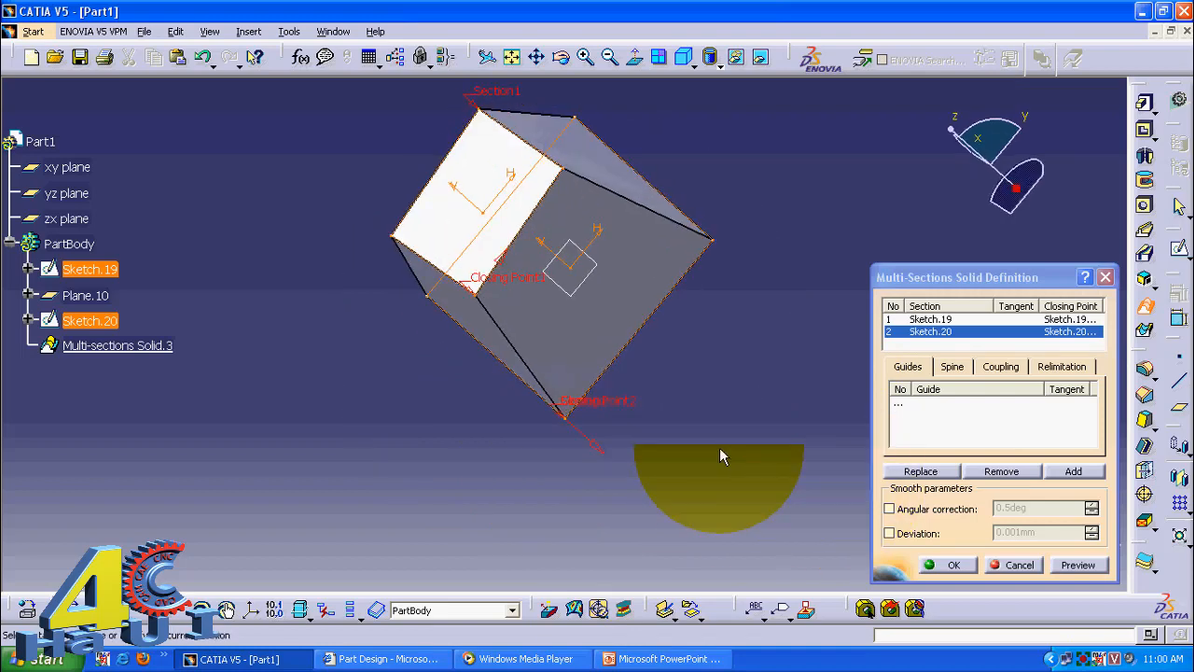
{"action": "left_click", "coordinate": [954, 565]}
Reopen the definition of the multi-sections solid and remove the closing point of Sketch.20
{"action": "middle_click_drag", "start_coordinate": [786, 480], "coordinate": [770, 408]}
{"action": "left_click", "coordinate": [155, 348]}
{"action": "double_click", "coordinate": [159, 350]}
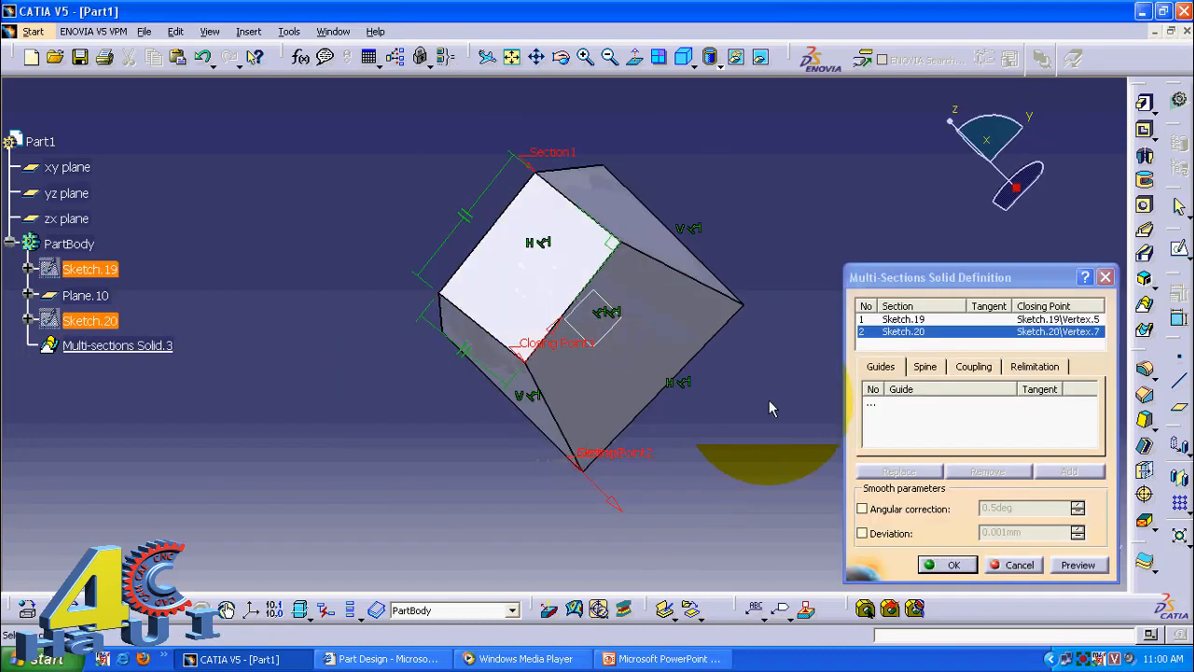
{"action": "right_click", "coordinate": [1052, 336]}
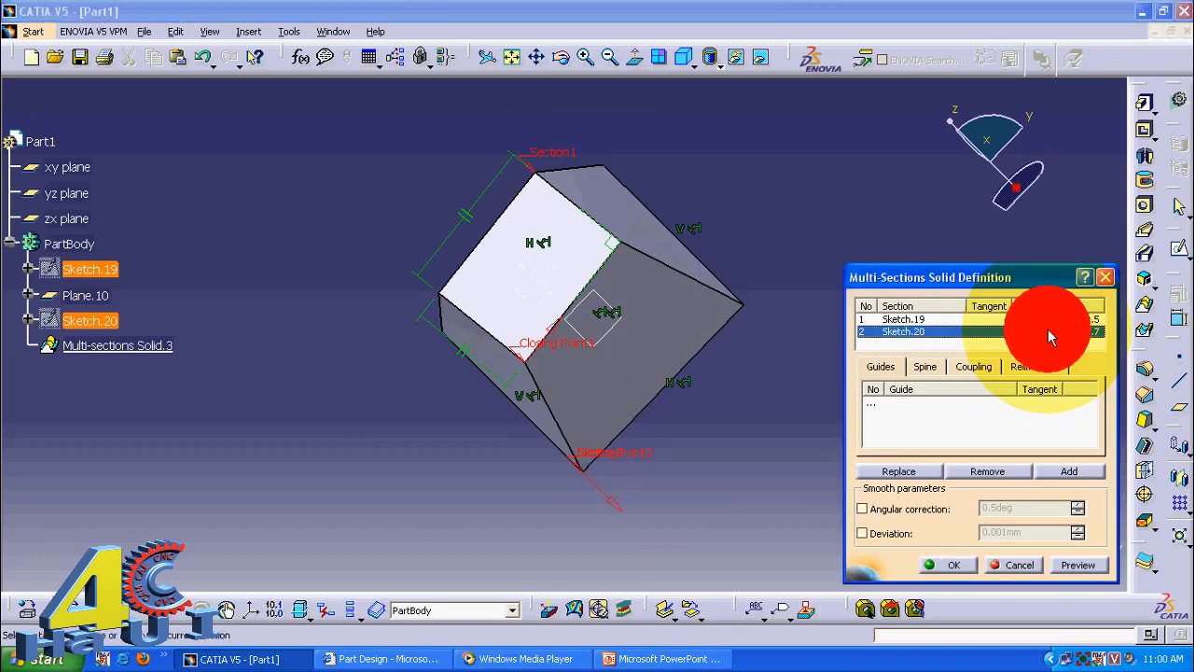
{"action": "left_click", "coordinate": [967, 489]}
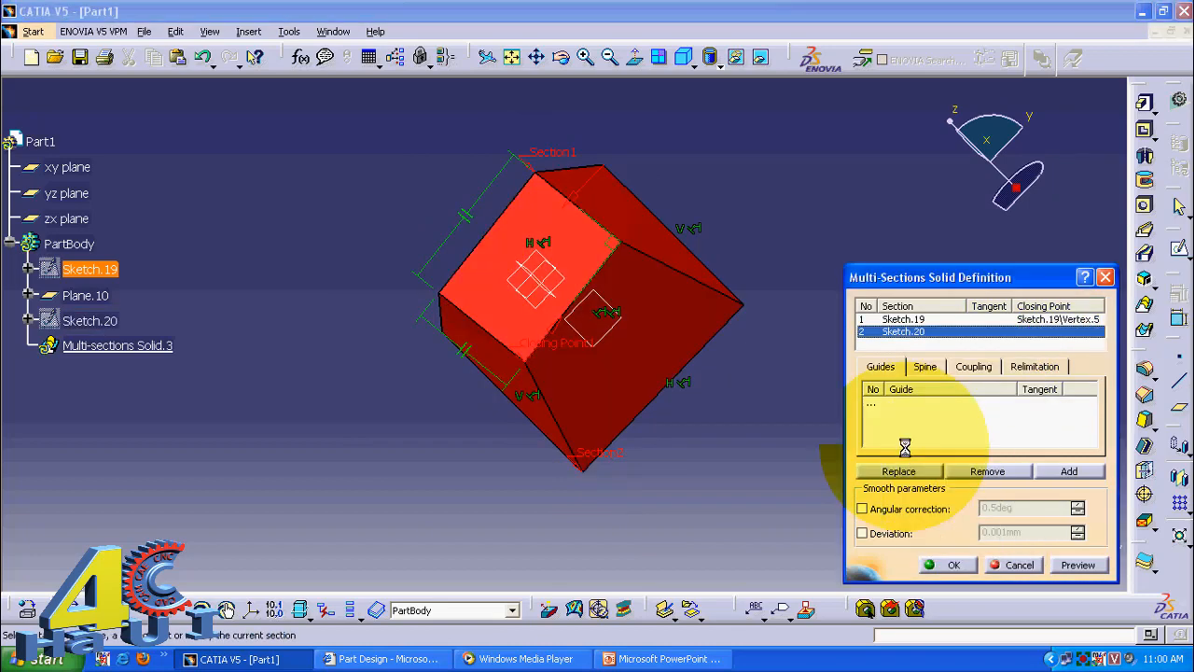
Try to pick the right-hand corner of the larger rectangle as the new closing point of Sketch.20
{"action": "left_click", "coordinate": [750, 310]}
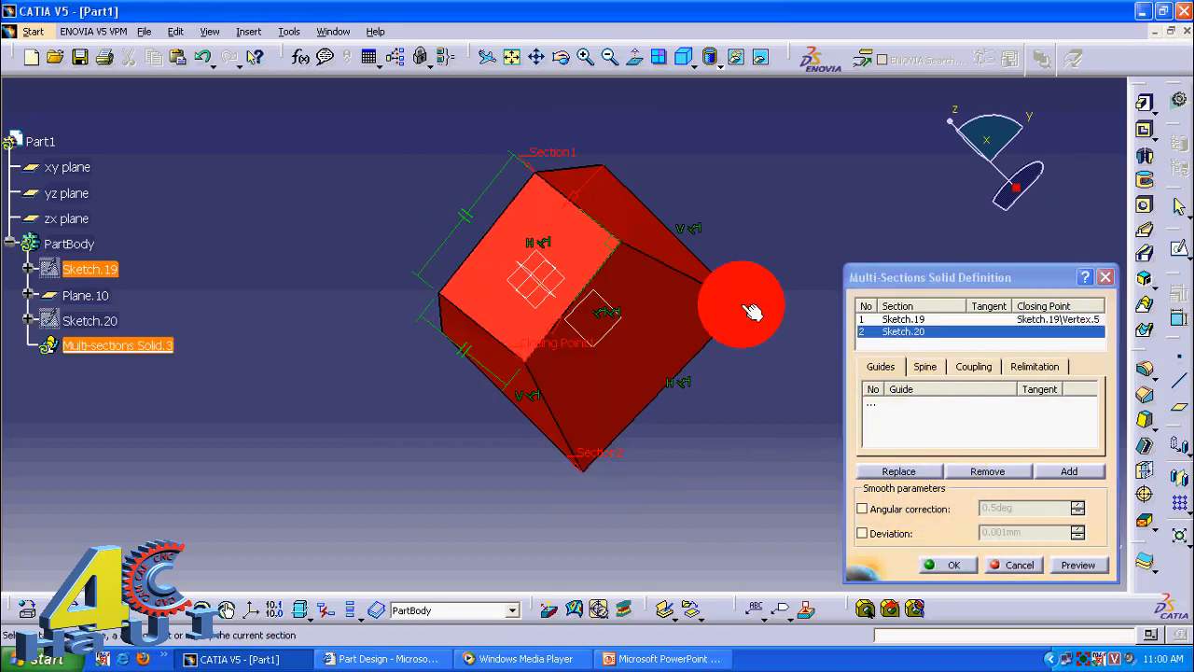
{"action": "left_click", "coordinate": [612, 367]}
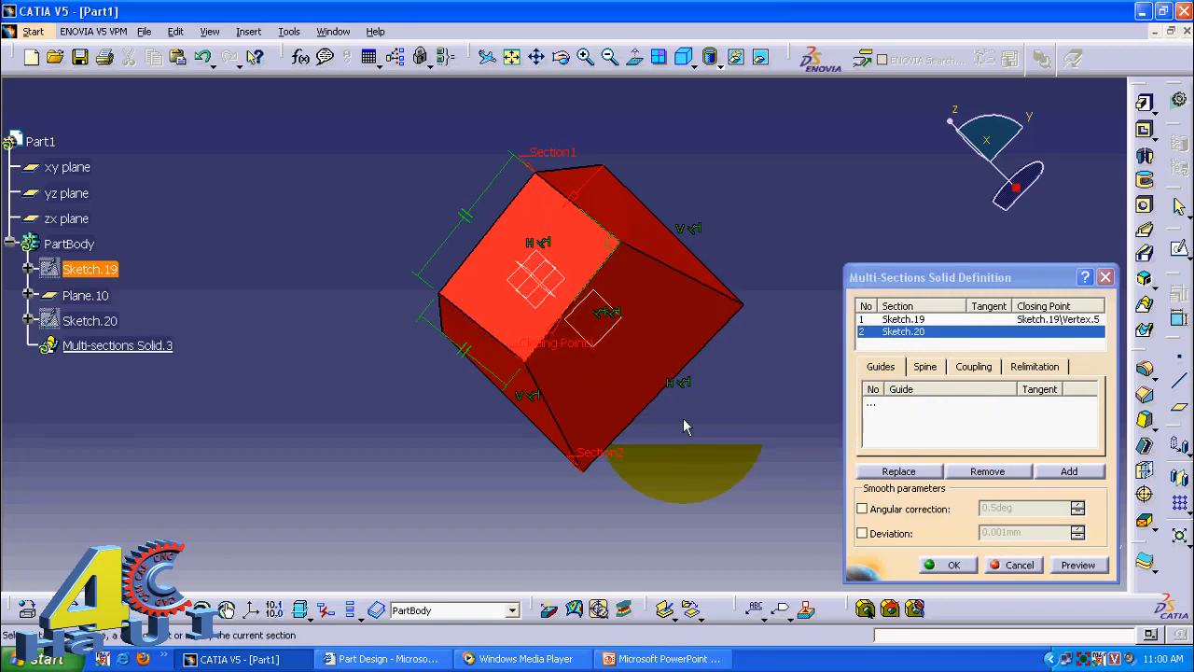
{"action": "mouse_move", "coordinate": [621, 416]}
{"action": "middle_mouse_down"}
{"action": "mouse_move", "coordinate": [625, 426]}
{"action": "mouse_move", "coordinate": [647, 370]}
{"action": "middle_mouse_up"}
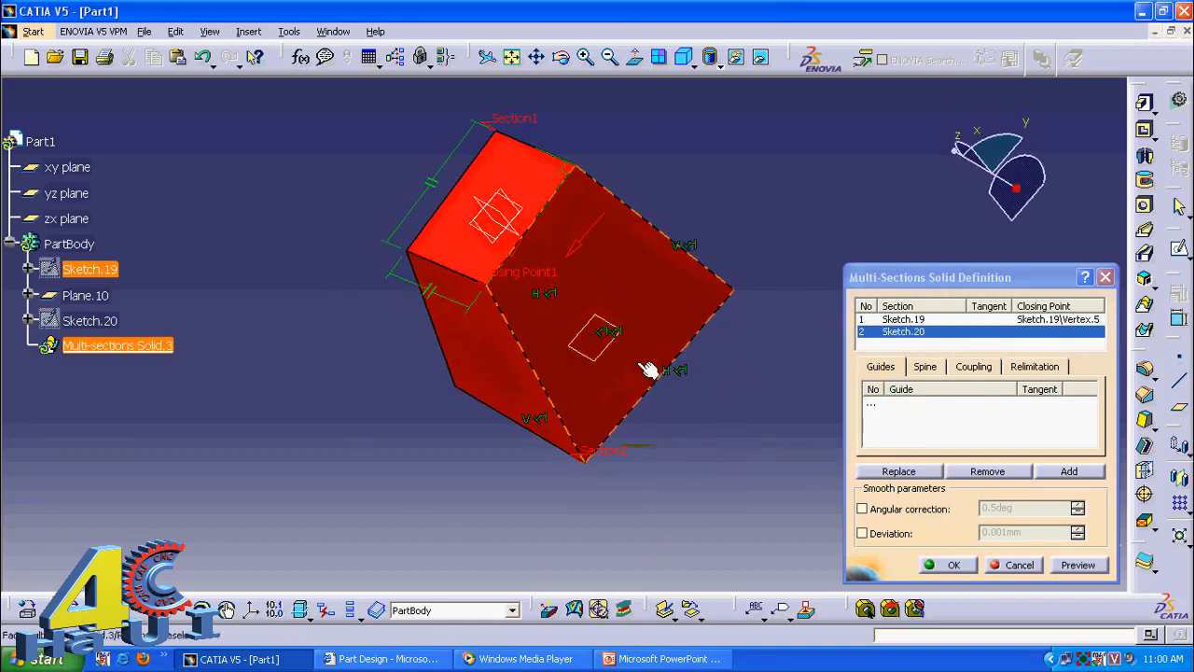
{"action": "left_click", "coordinate": [742, 297]}
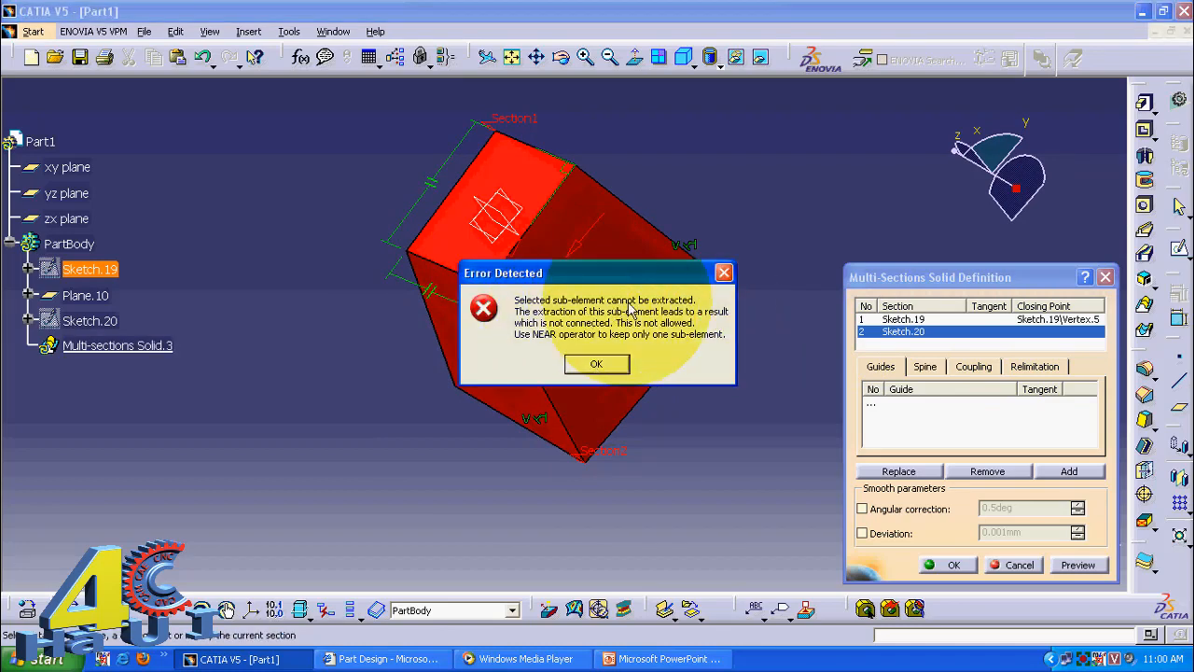
{"action": "left_click", "coordinate": [596, 364]}
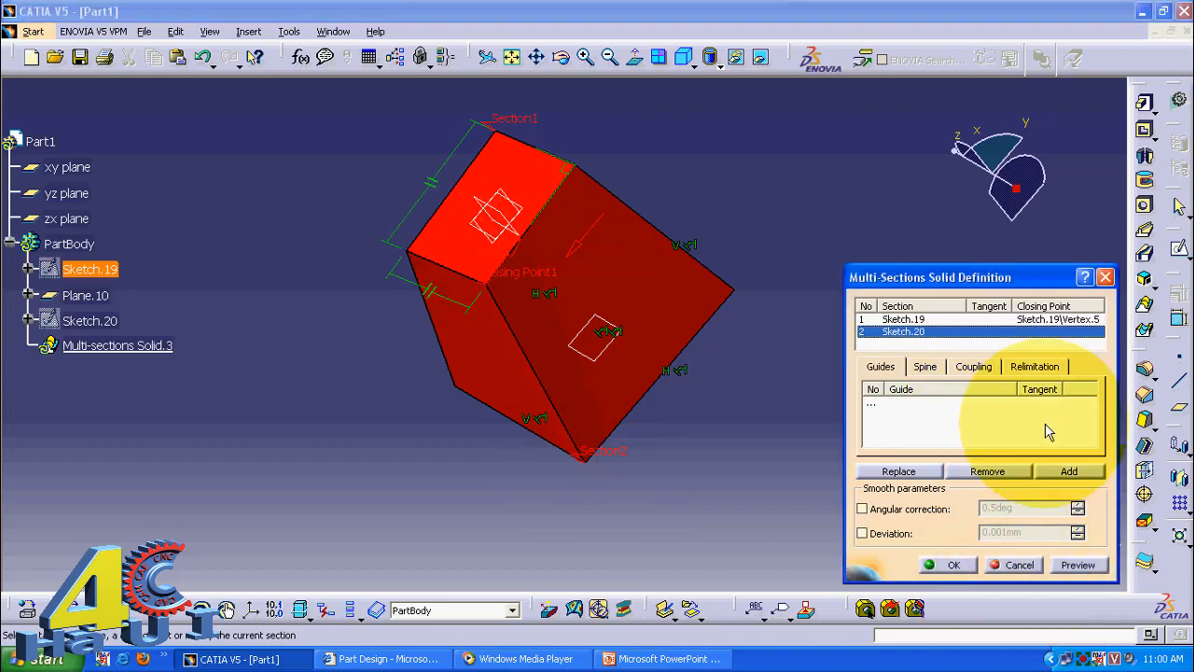
Preview the multi-sections solid with no closing point assigned to Sketch.20 and examine its shape
{"action": "left_click", "coordinate": [1048, 334]}
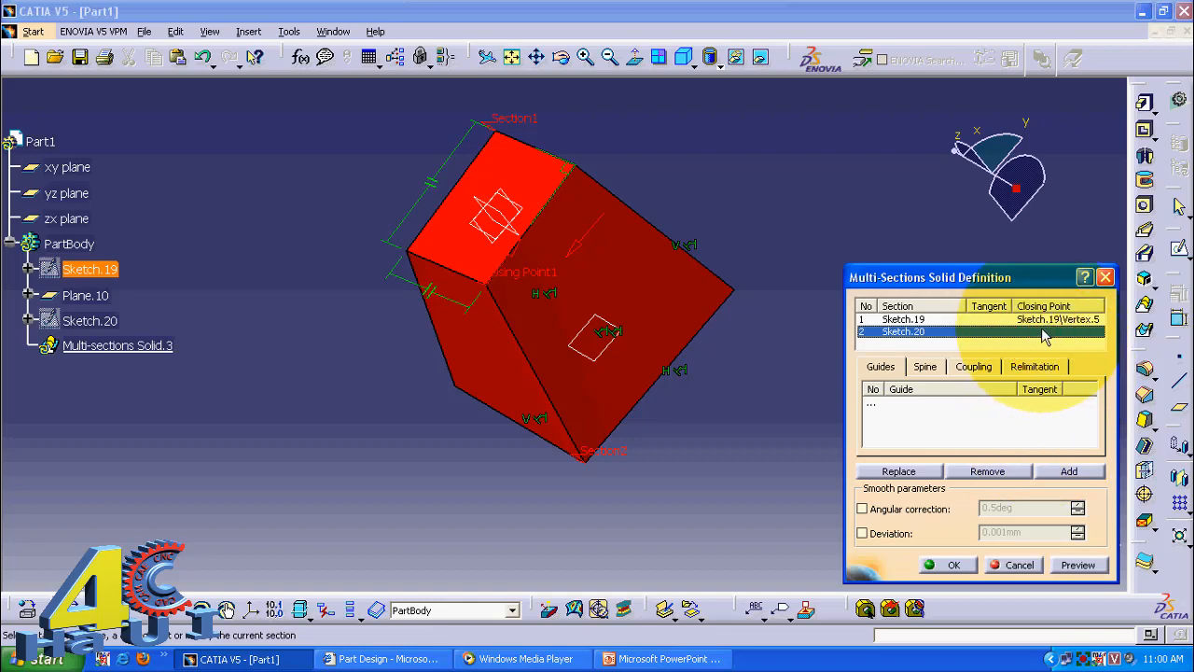
{"action": "mouse_move", "coordinate": [574, 475]}
{"action": "middle_mouse_down"}
{"action": "mouse_move", "coordinate": [620, 461]}
{"action": "mouse_move", "coordinate": [576, 427]}
{"action": "mouse_move", "coordinate": [586, 439]}
{"action": "mouse_move", "coordinate": [564, 438]}
{"action": "mouse_move", "coordinate": [573, 489]}
{"action": "middle_mouse_up"}
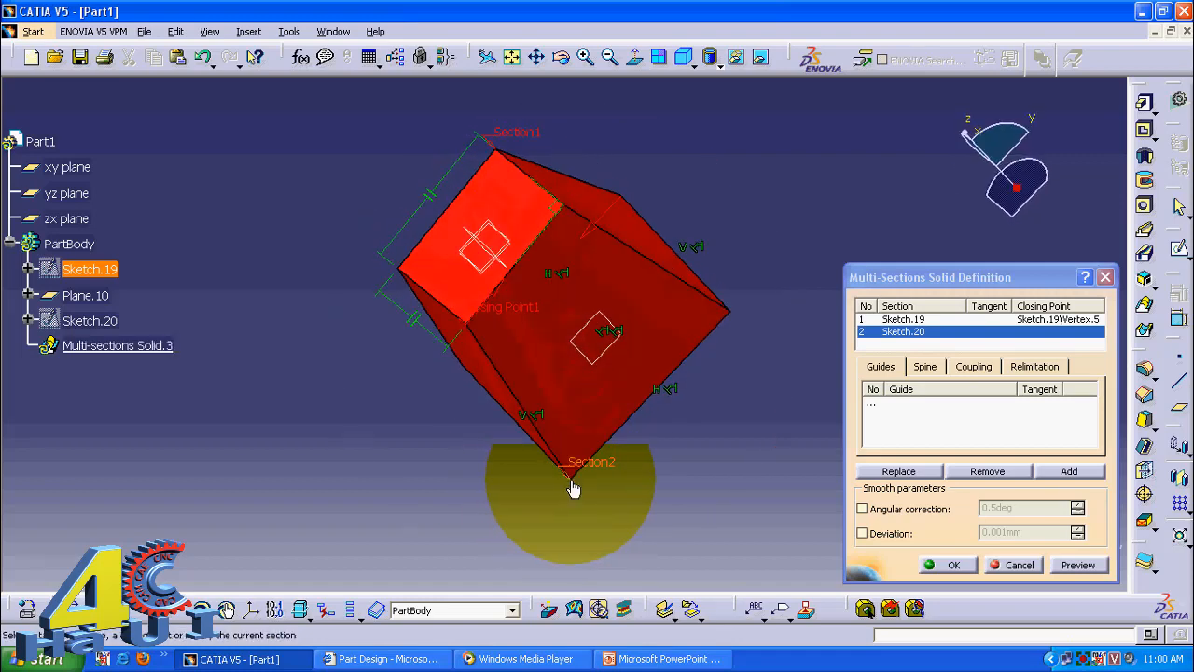
{"action": "left_click", "coordinate": [1060, 565]}
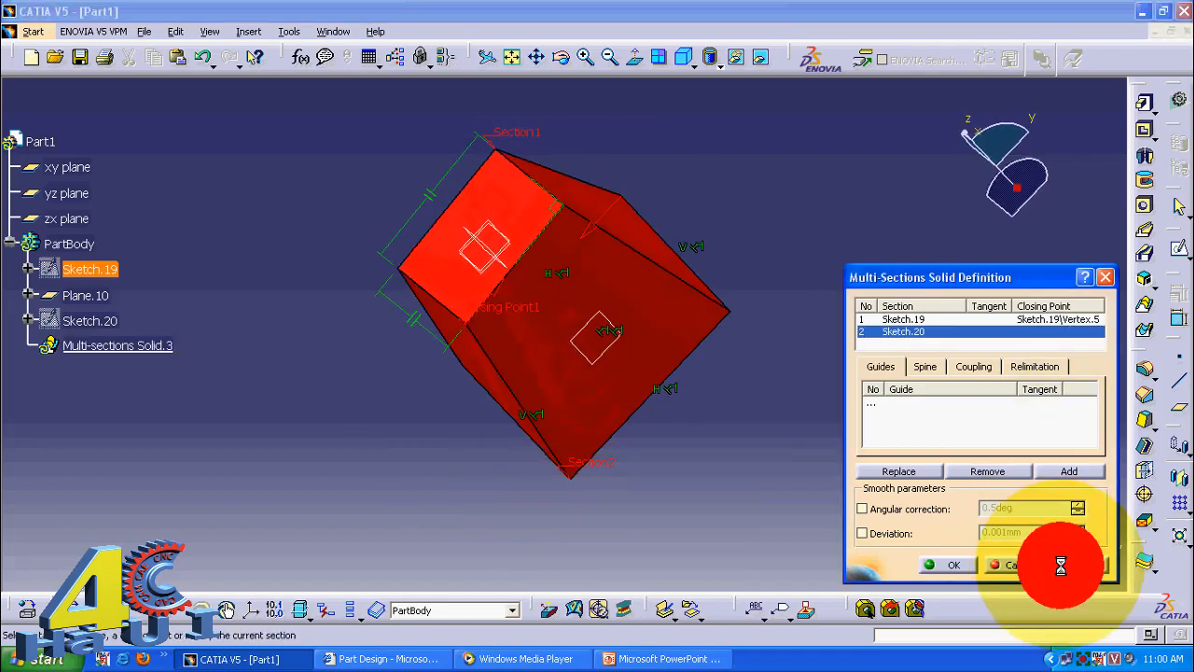
{"action": "middle_click_drag", "start_coordinate": [685, 462], "coordinate": [706, 435]}
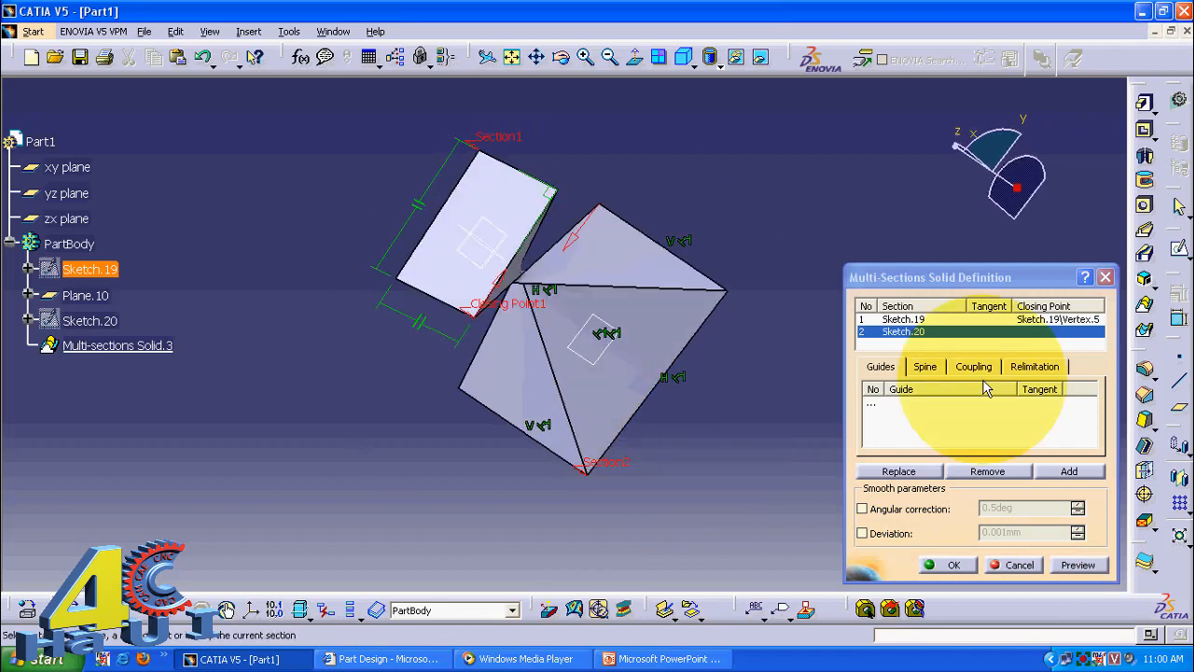
Try to assign the larger rectangle's lower corner, beside the Section2 label, as the closing point of Sketch.20
{"action": "left_click", "coordinate": [1045, 328]}
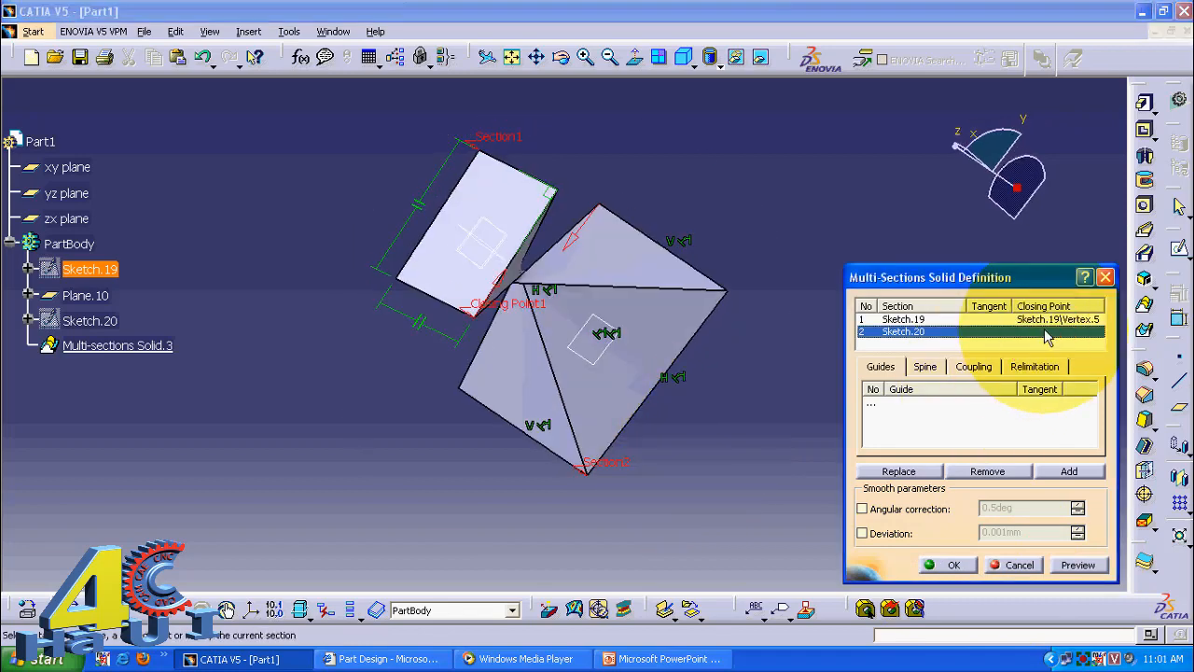
{"action": "right_click", "coordinate": [1042, 332]}
{"action": "left_click", "coordinate": [951, 510]}
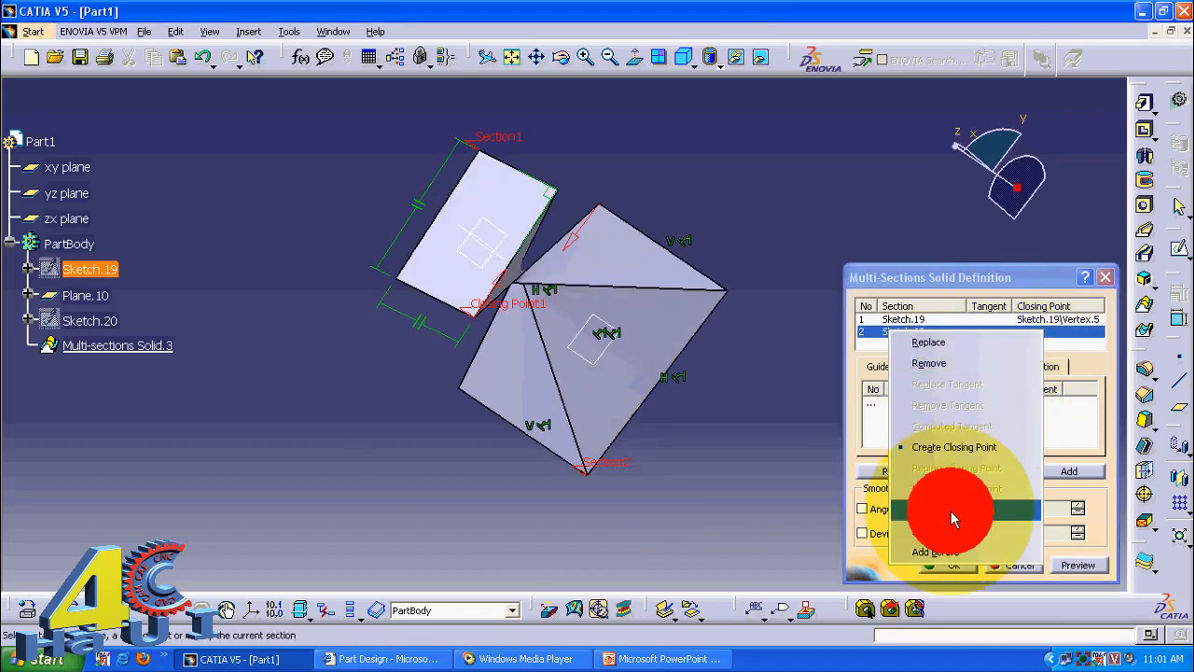
{"action": "left_click", "coordinate": [590, 478]}
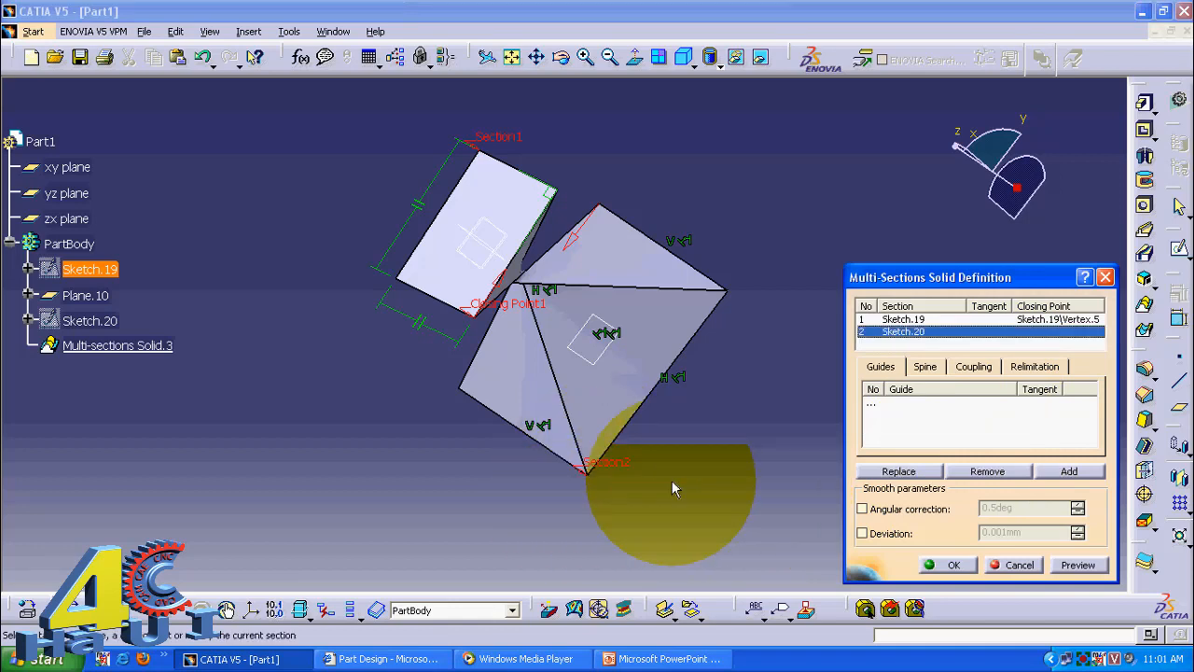
{"action": "right_click", "coordinate": [1073, 331]}
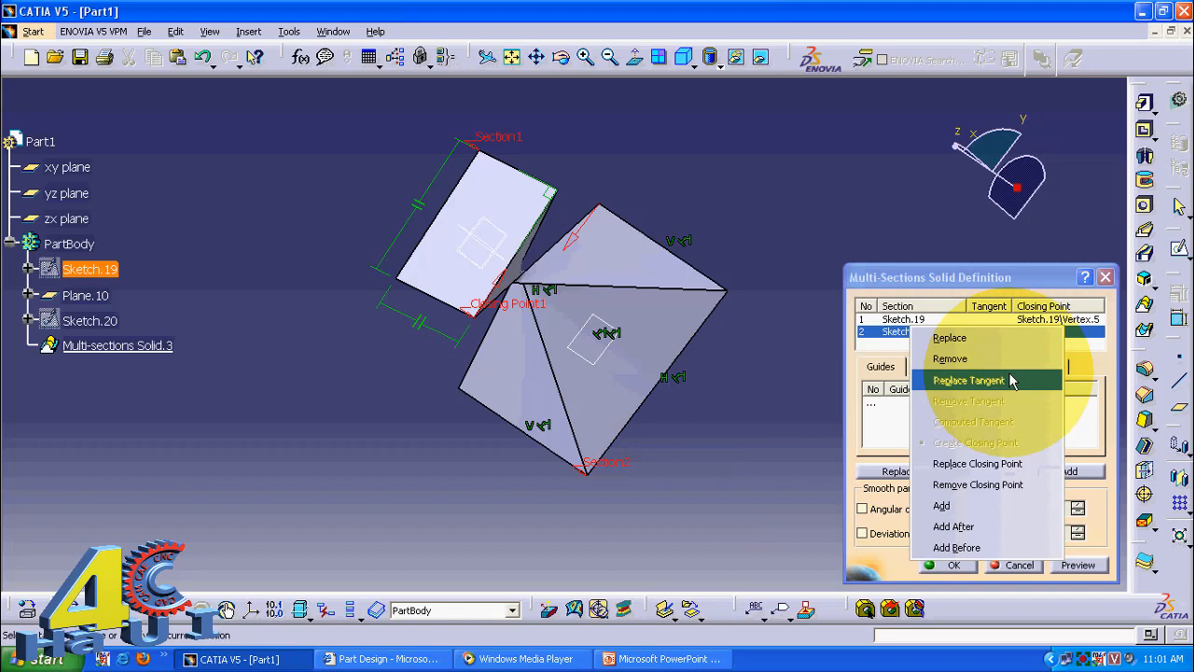
{"action": "left_click", "coordinate": [996, 470]}
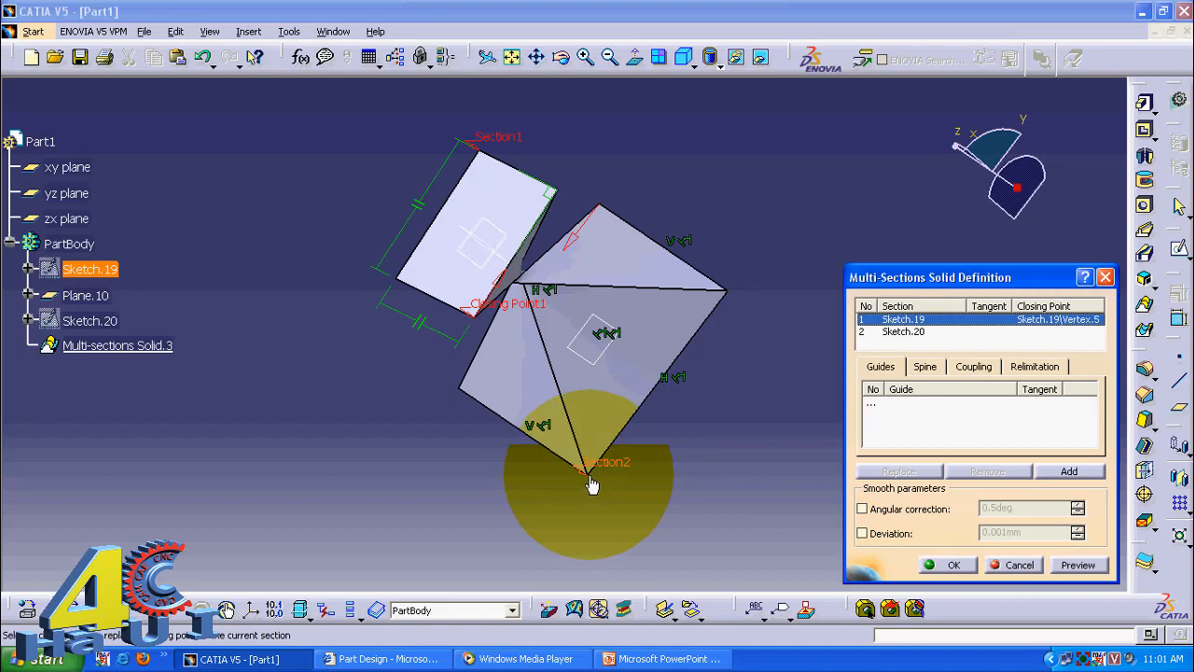
{"action": "left_click", "coordinate": [591, 485]}
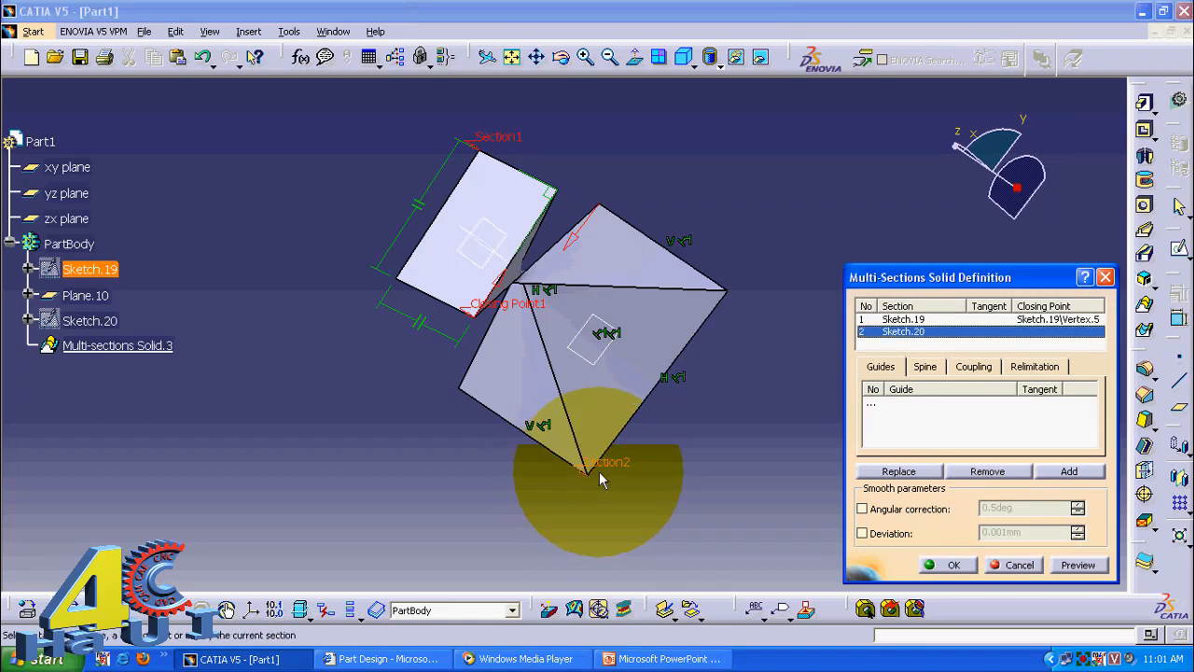
Create a closing point on the Sketch.20 curve, 254.133 mm from its reference vertex, and preview the multi-sections solid
{"action": "right_click", "coordinate": [1047, 331]}
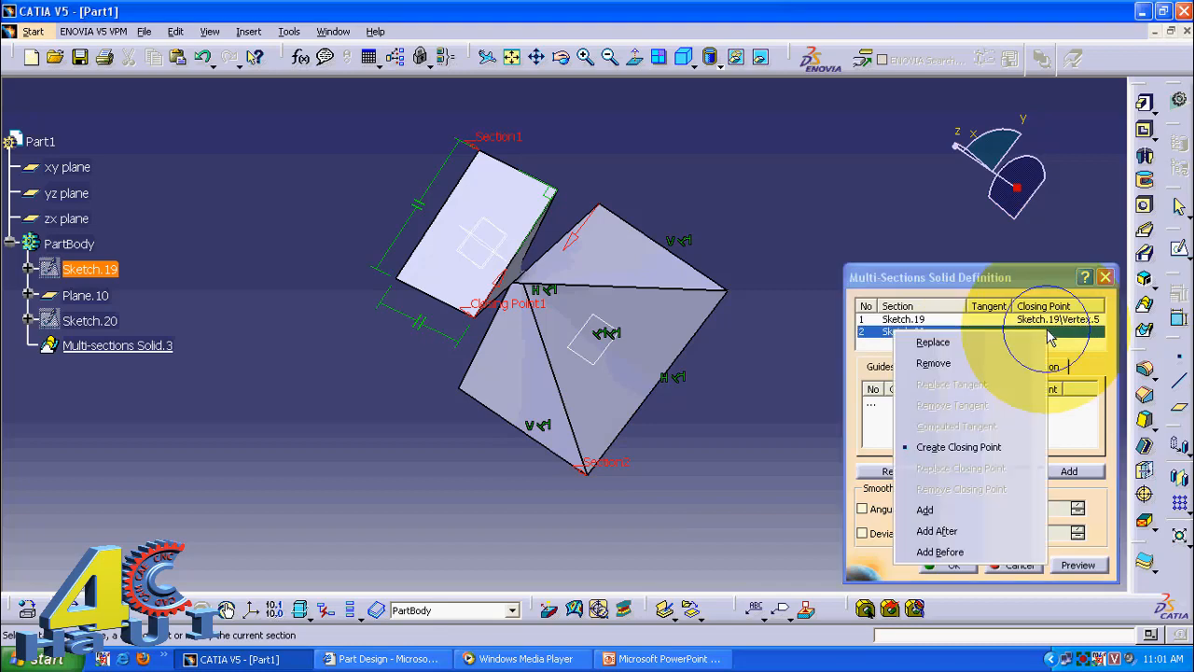
{"action": "left_click", "coordinate": [958, 448]}
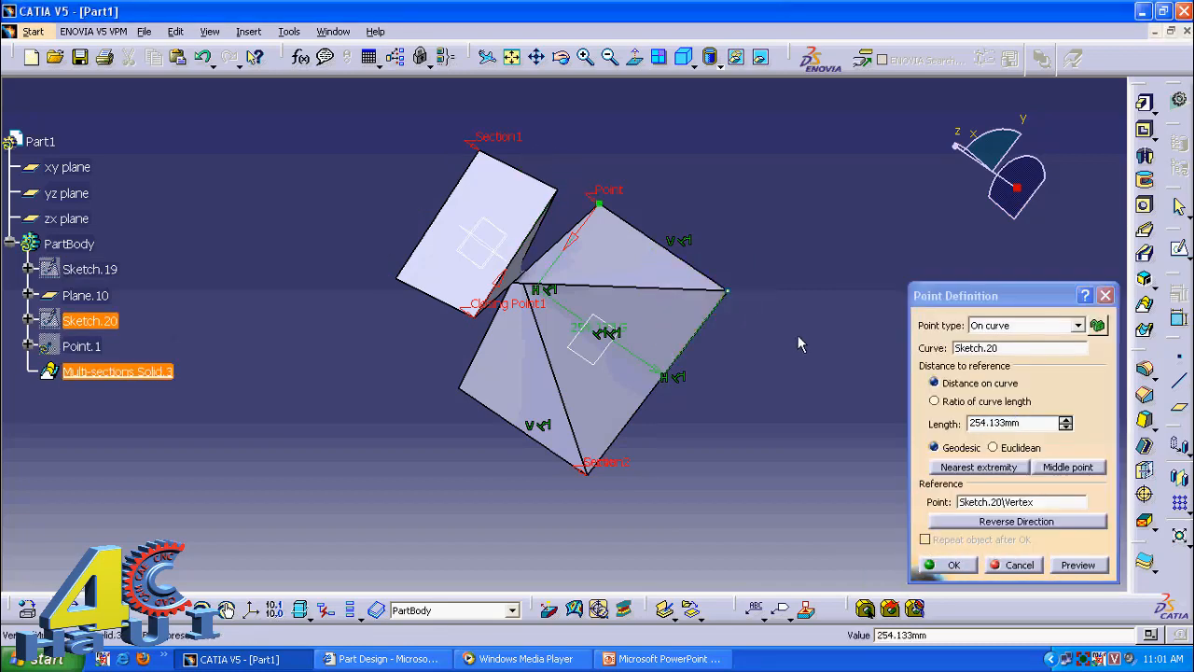
{"action": "left_click", "coordinate": [1065, 566]}
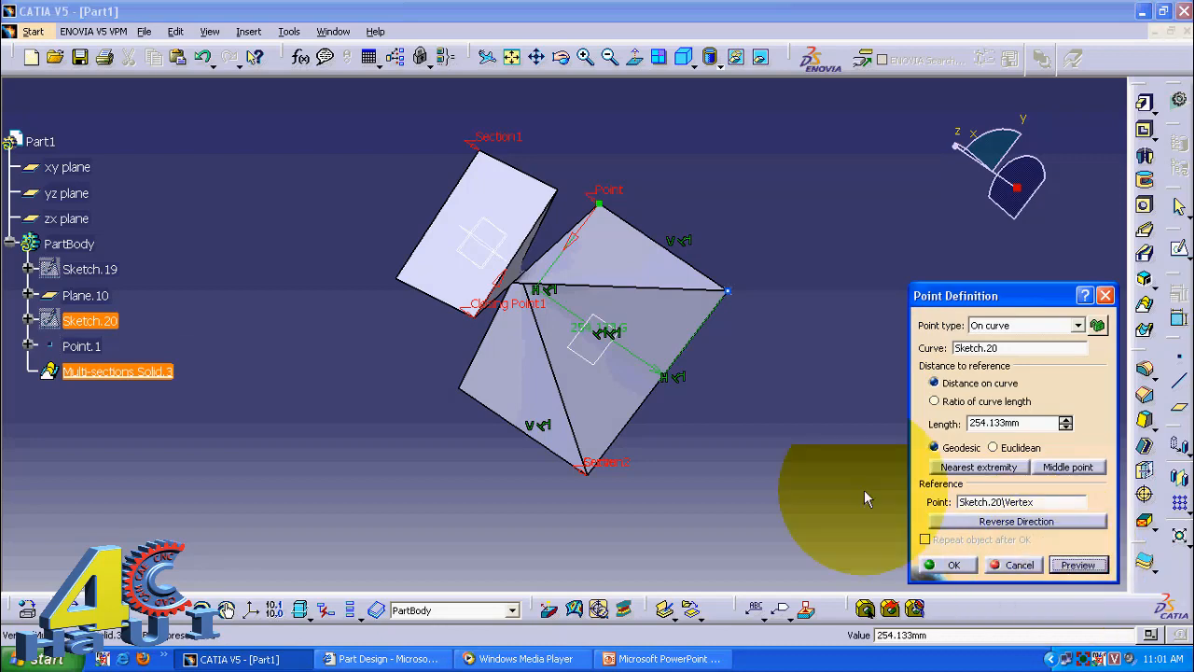
{"action": "left_click", "coordinate": [1032, 563]}
{"action": "middle_click_drag", "start_coordinate": [574, 373], "coordinate": [730, 295]}
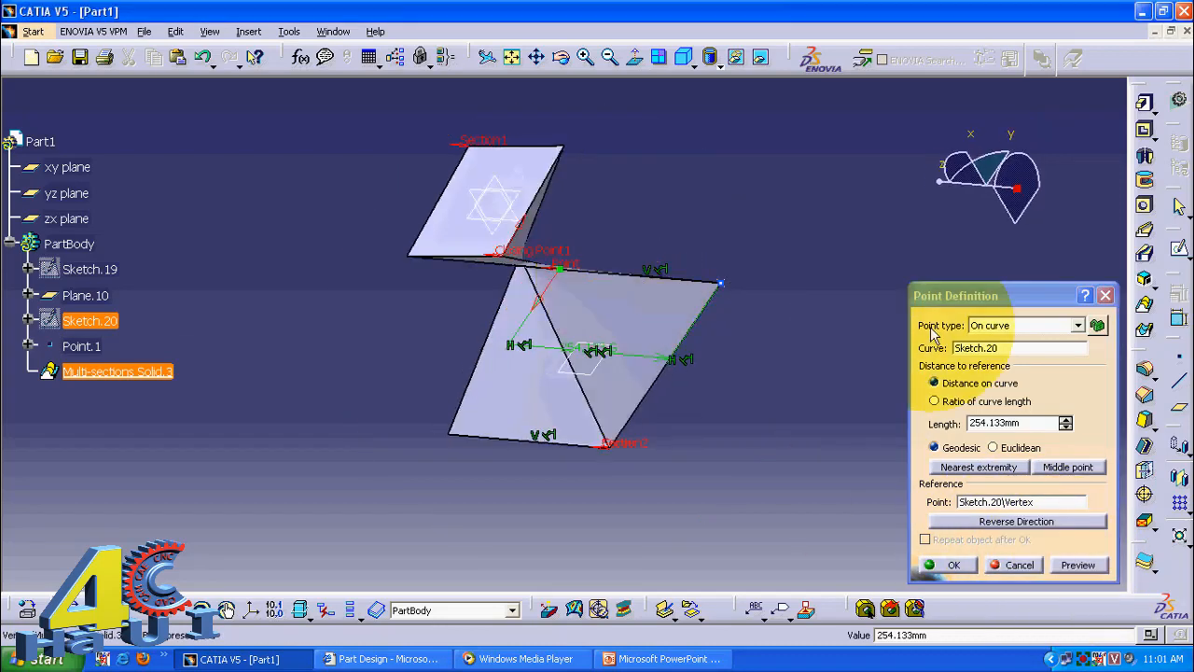
{"action": "left_click", "coordinate": [953, 566]}
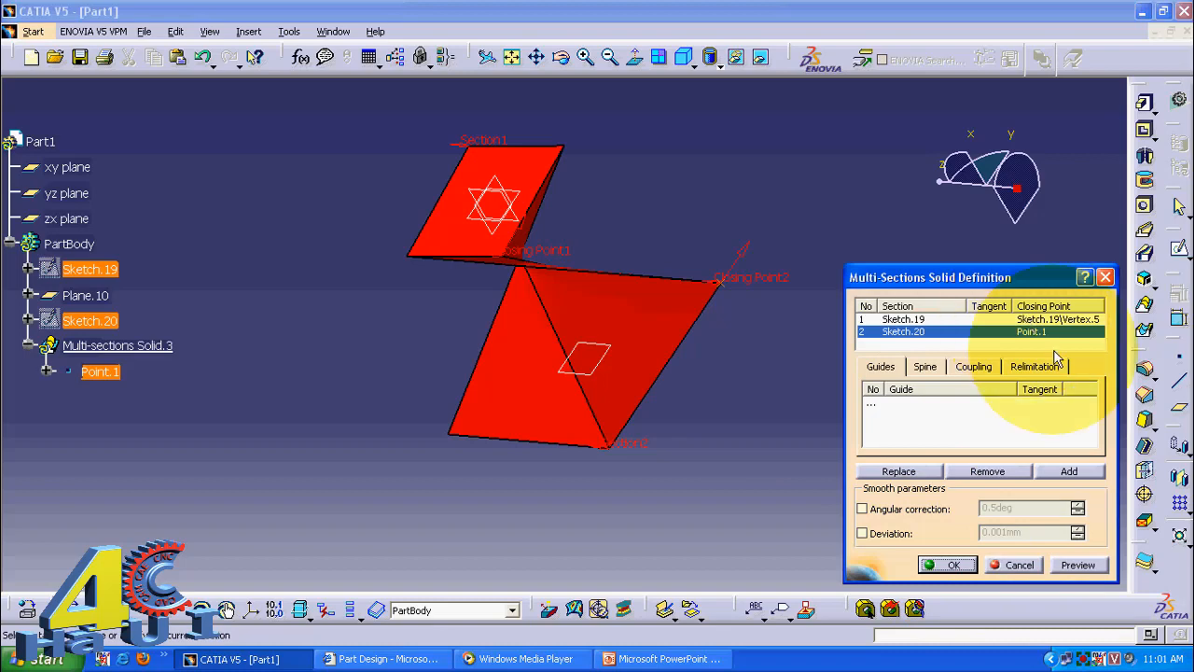
{"action": "left_click", "coordinate": [1078, 565]}
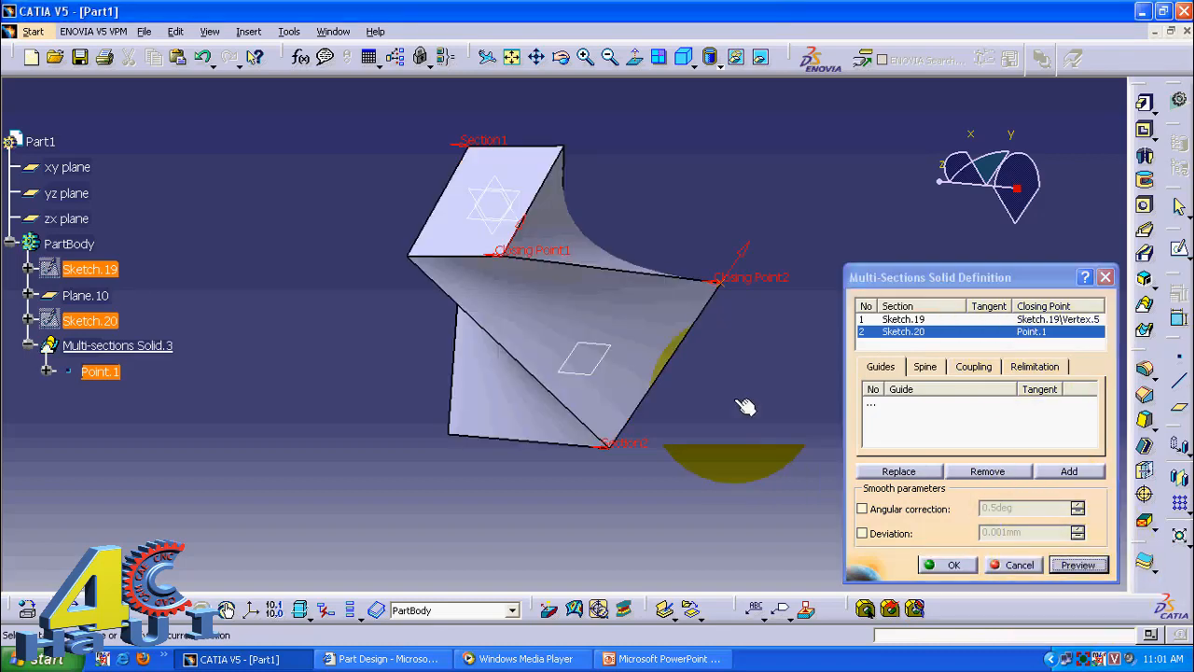
Try to redefine the existing closing point of Sketch.20 by picking the larger rectangle's curve at the corner beside the Section2 label
{"action": "mouse_move", "coordinate": [743, 405]}
{"action": "middle_mouse_down"}
{"action": "mouse_move", "coordinate": [618, 346]}
{"action": "mouse_move", "coordinate": [747, 330]}
{"action": "mouse_move", "coordinate": [774, 429]}
{"action": "mouse_move", "coordinate": [621, 469]}
{"action": "mouse_move", "coordinate": [656, 367]}
{"action": "mouse_move", "coordinate": [573, 370]}
{"action": "middle_mouse_up"}
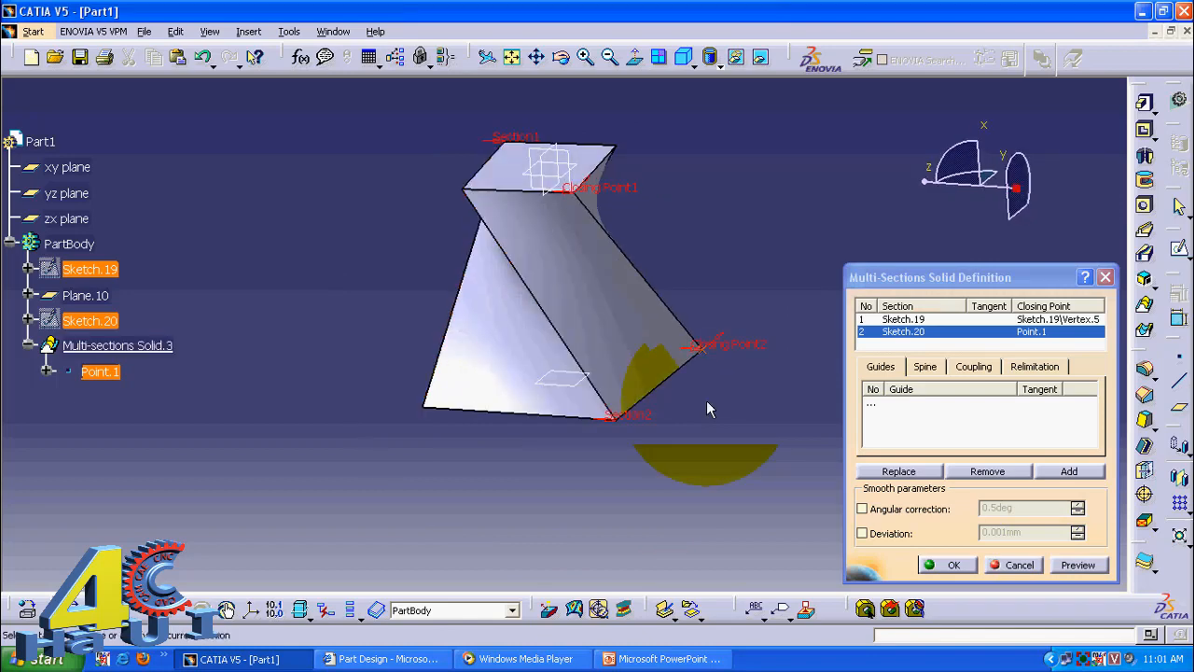
{"action": "middle_click_drag", "start_coordinate": [707, 408], "coordinate": [675, 431]}
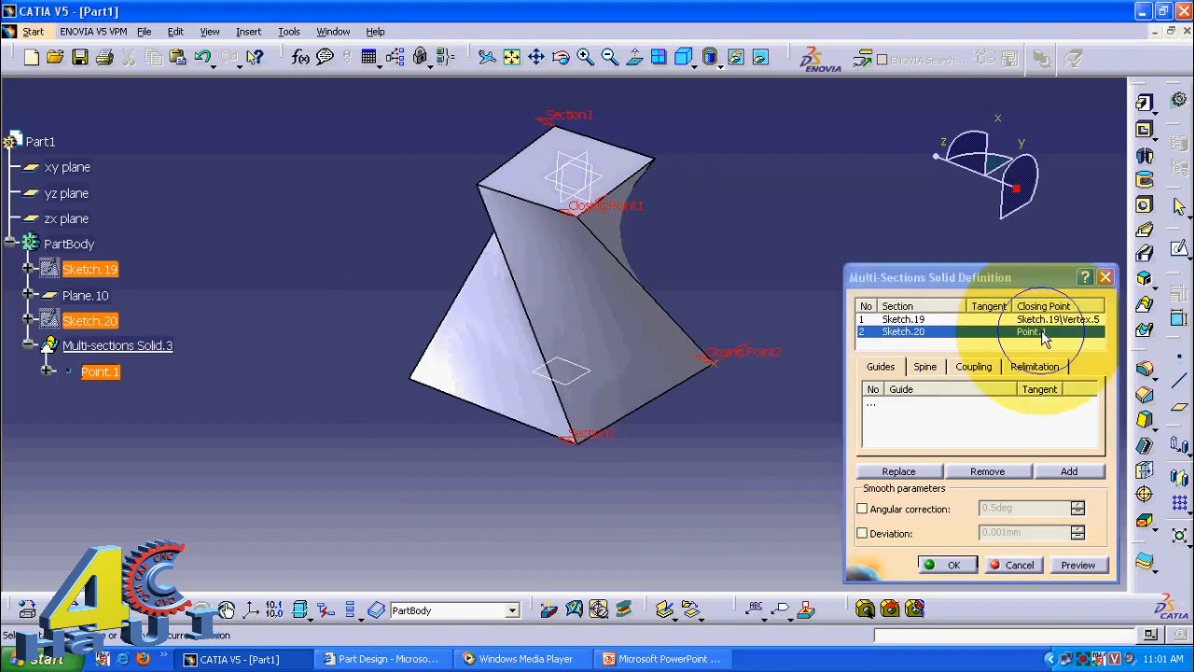
{"action": "right_click", "coordinate": [998, 332]}
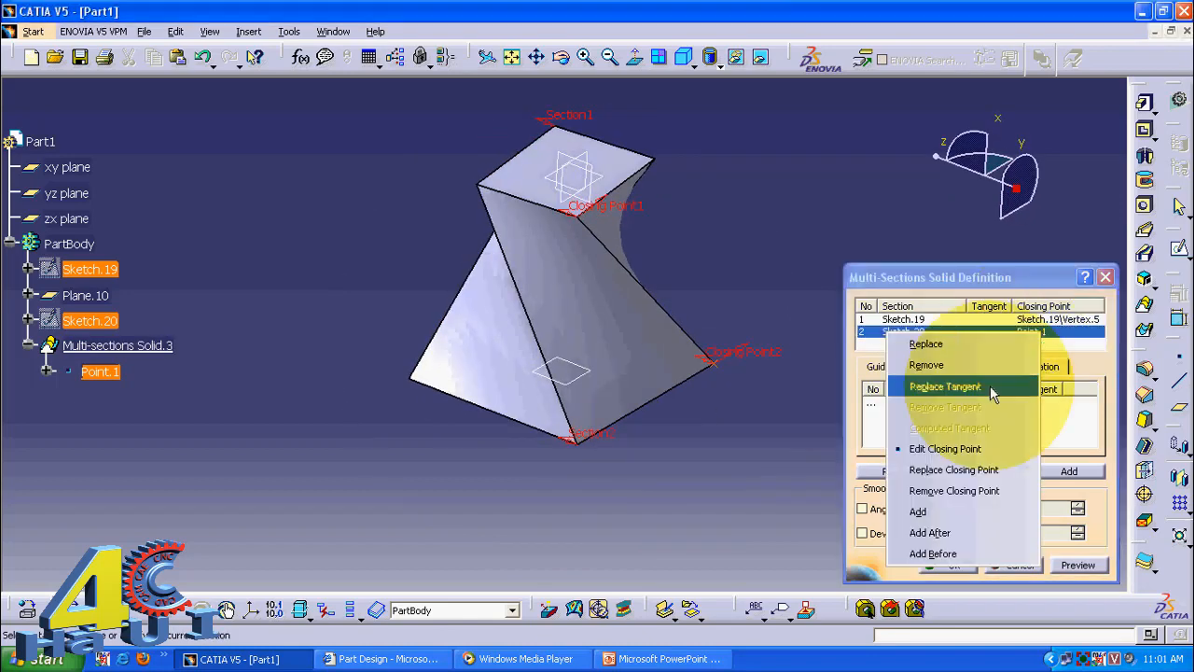
{"action": "left_click", "coordinate": [970, 450]}
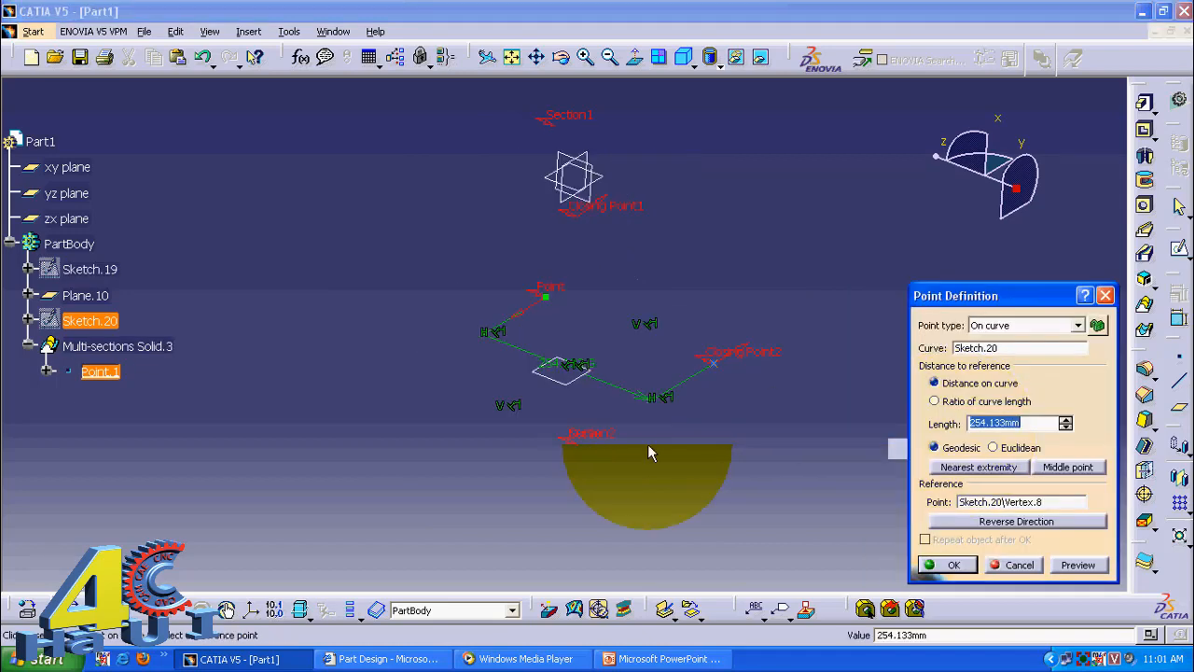
{"action": "middle_click_drag", "start_coordinate": [649, 447], "coordinate": [626, 289]}
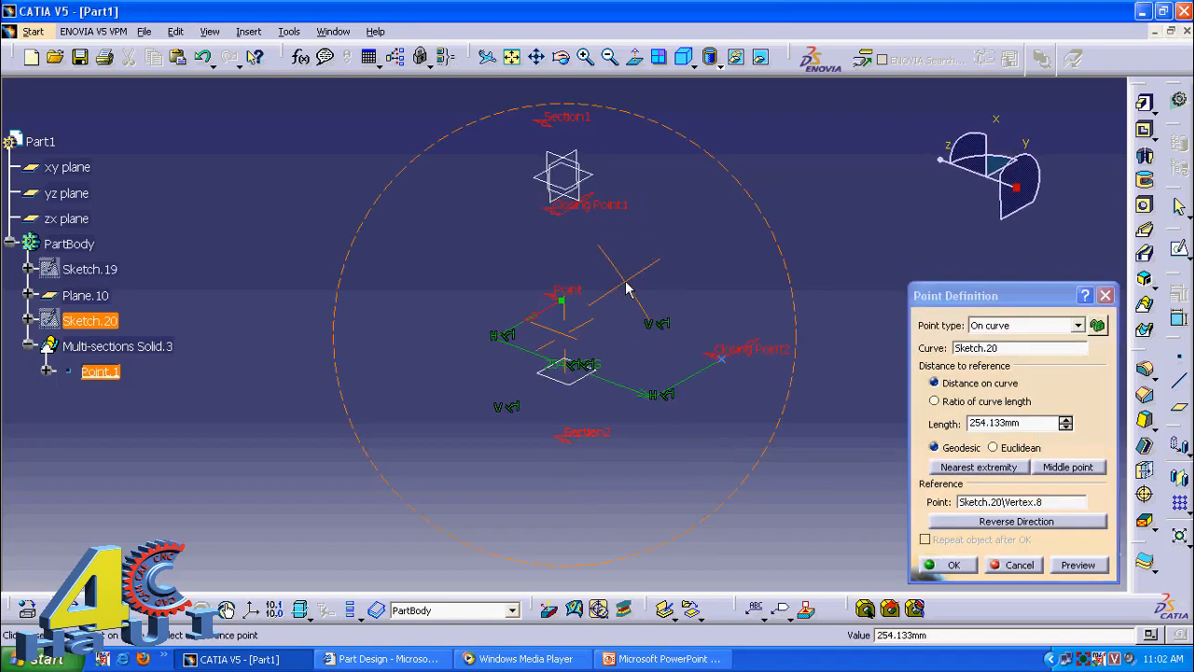
{"action": "left_click", "coordinate": [575, 429]}
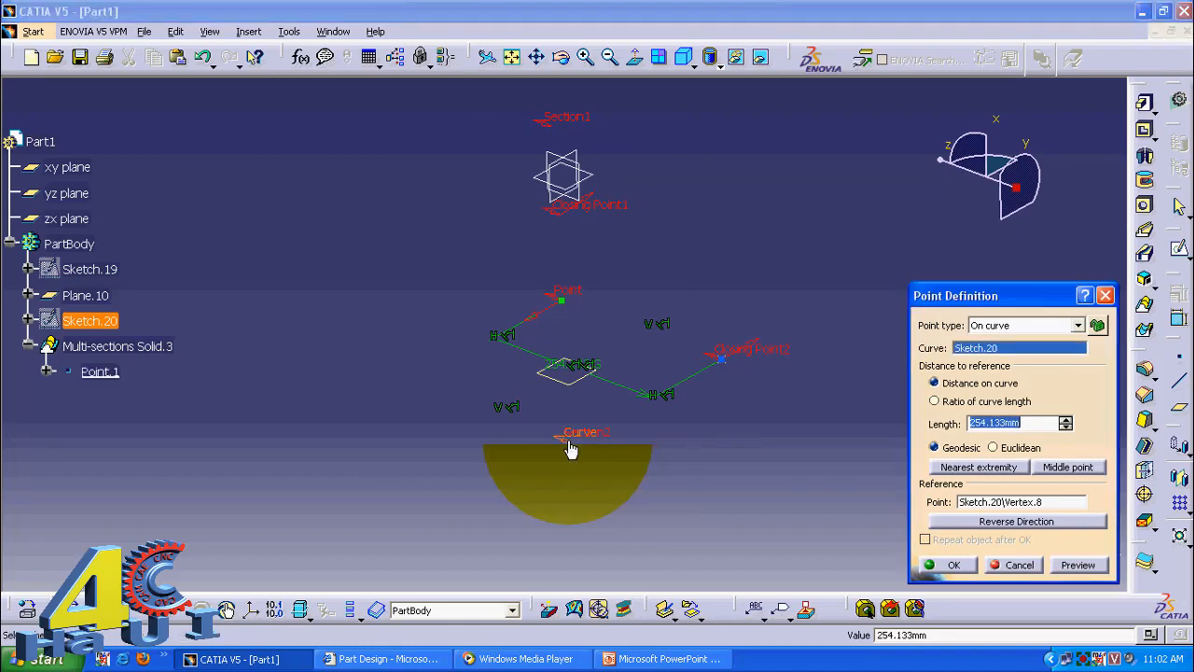
{"action": "left_click", "coordinate": [562, 431]}
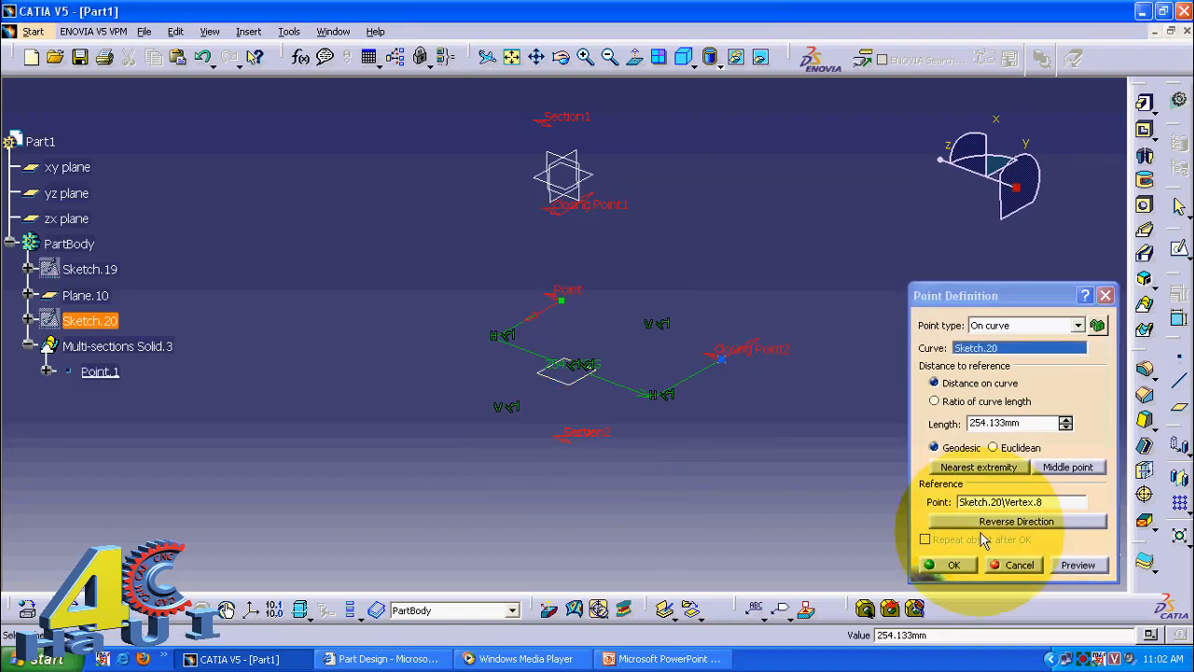
{"action": "left_click", "coordinate": [952, 564]}
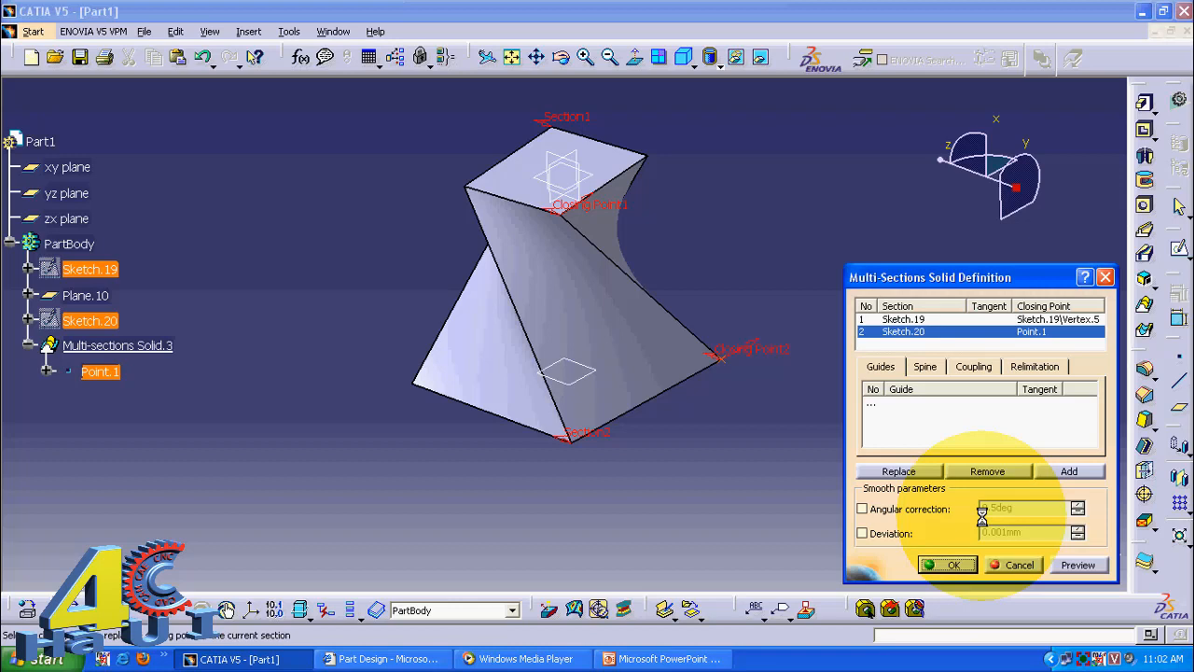
Try to replace the closing point of Sketch.20 with the larger rectangle's corner at the Section2 label
{"action": "right_click", "coordinate": [1039, 335]}
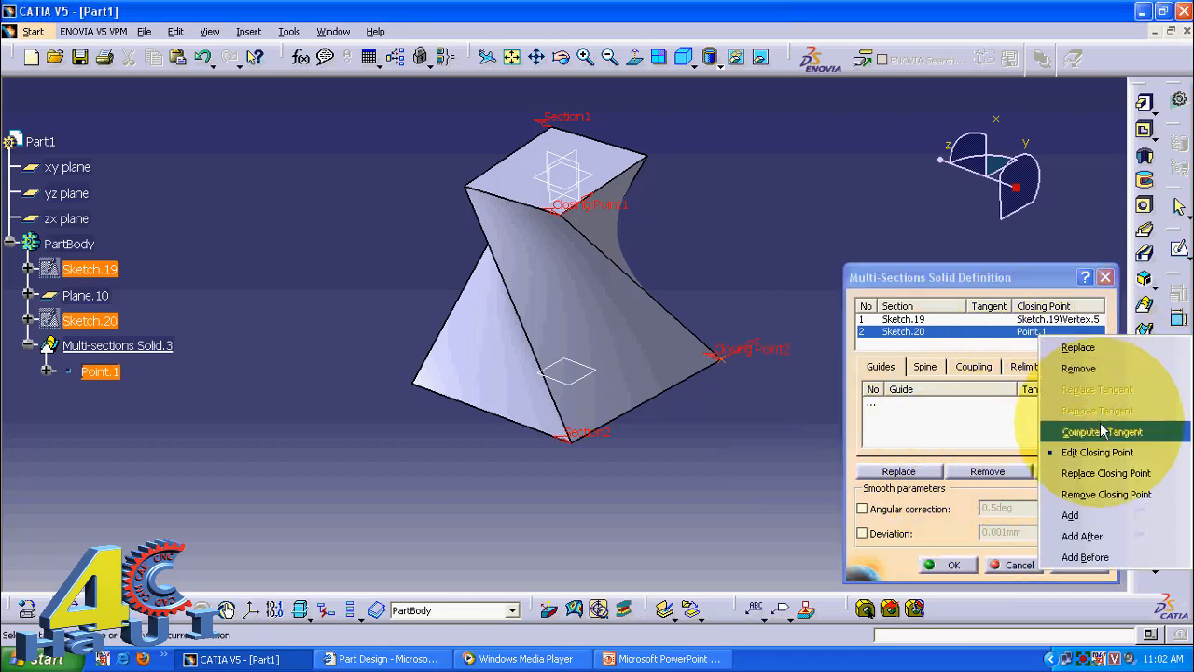
{"action": "left_click", "coordinate": [1110, 473]}
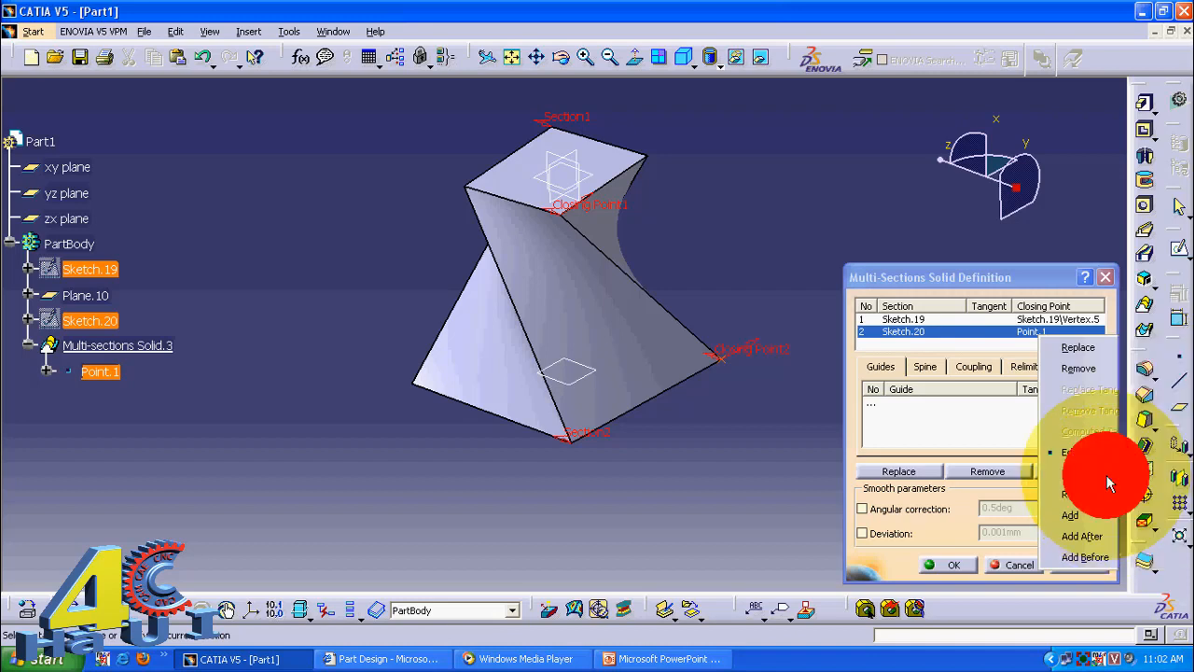
{"action": "left_click", "coordinate": [571, 445]}
{"action": "middle_click_drag", "start_coordinate": [636, 352], "coordinate": [625, 398]}
Remove the closing point of Sketch.20 and try to pick the corner at the Section2 label in its place
{"action": "right_click", "coordinate": [1043, 331]}
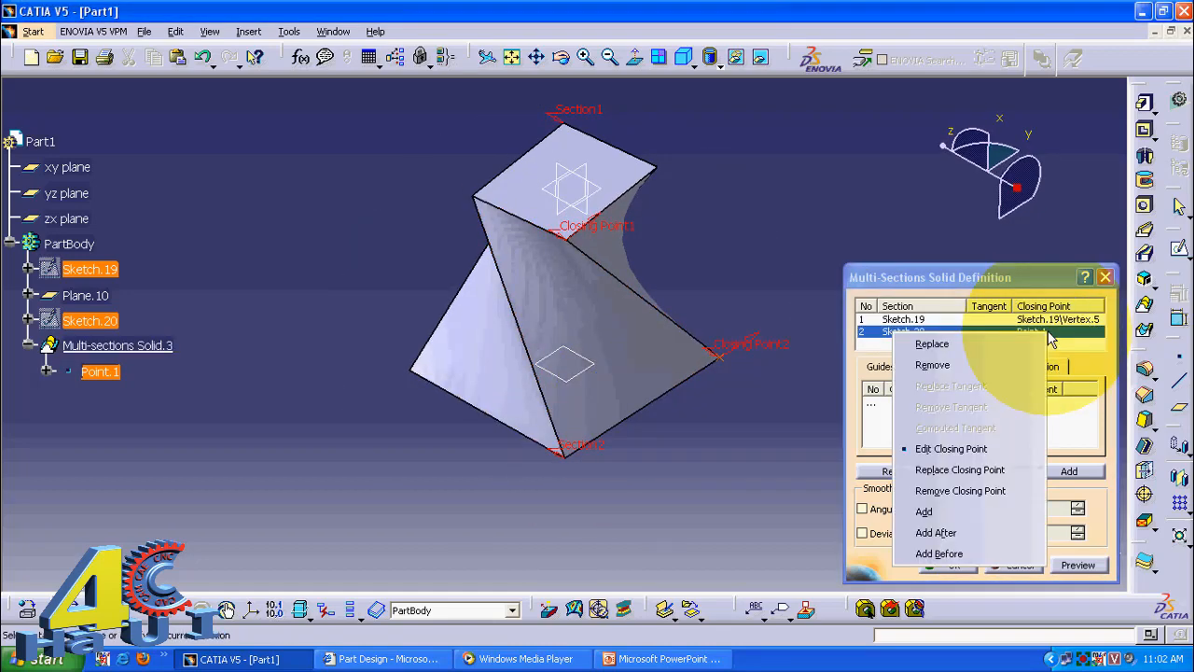
{"action": "left_click", "coordinate": [970, 488]}
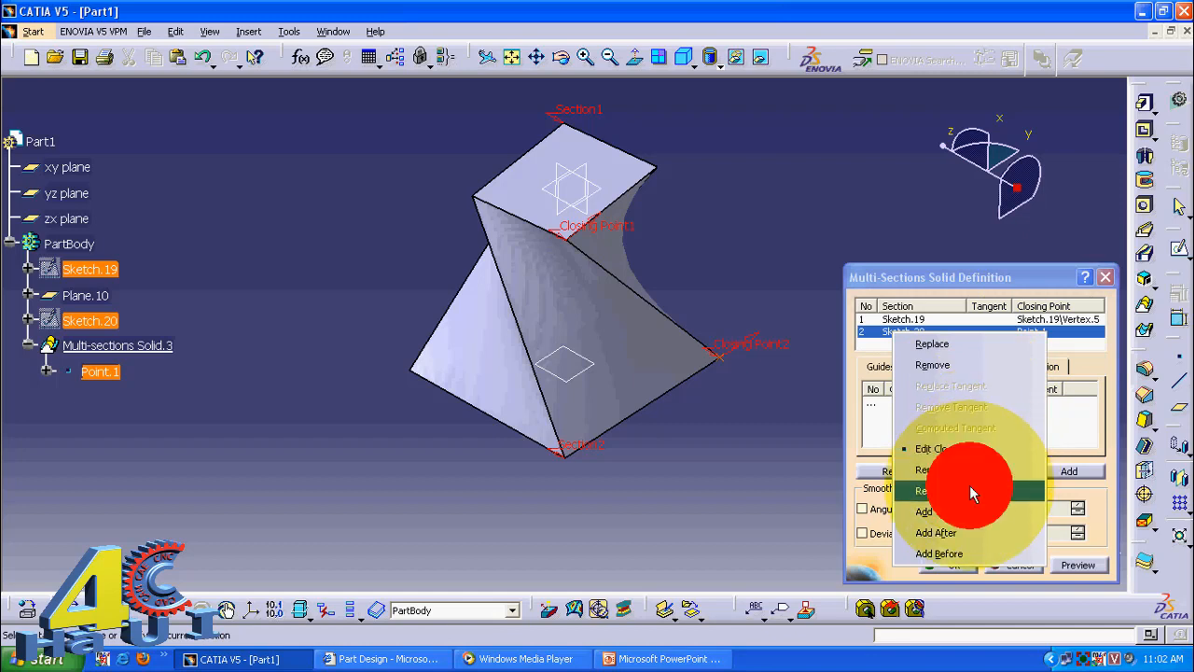
{"action": "left_click", "coordinate": [566, 455]}
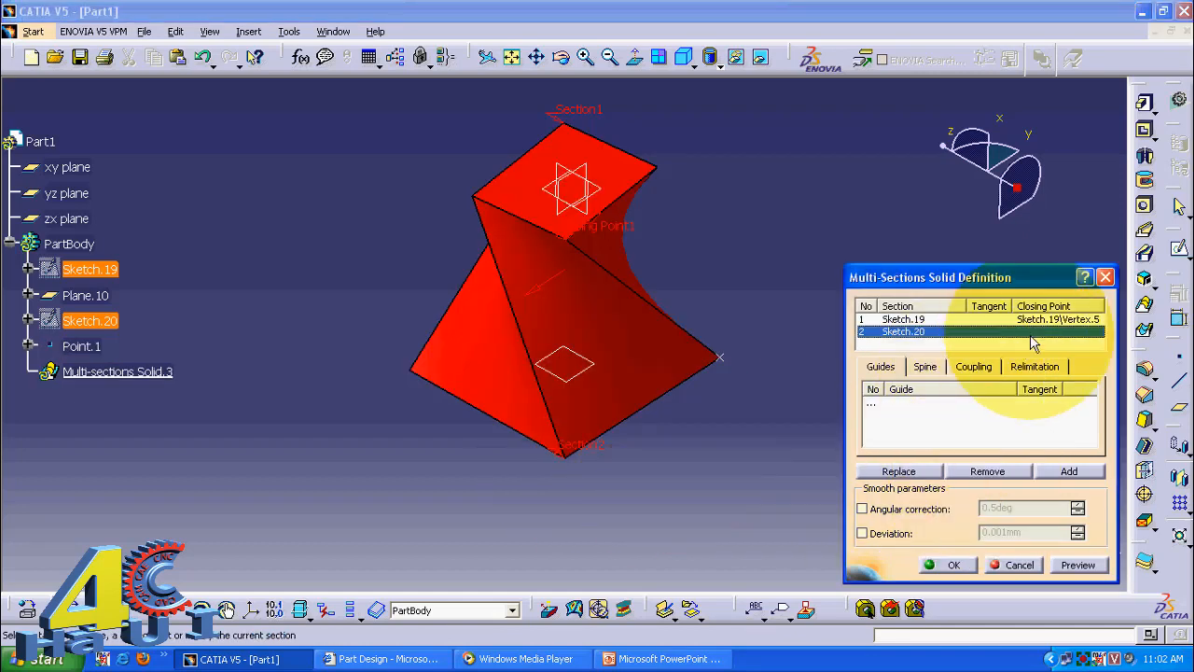
Create a new closing point on the Sketch.20 curve, 254.133 mm from its reference vertex, and accept the multi-sections solid after previewing it
{"action": "left_click", "coordinate": [1042, 302]}
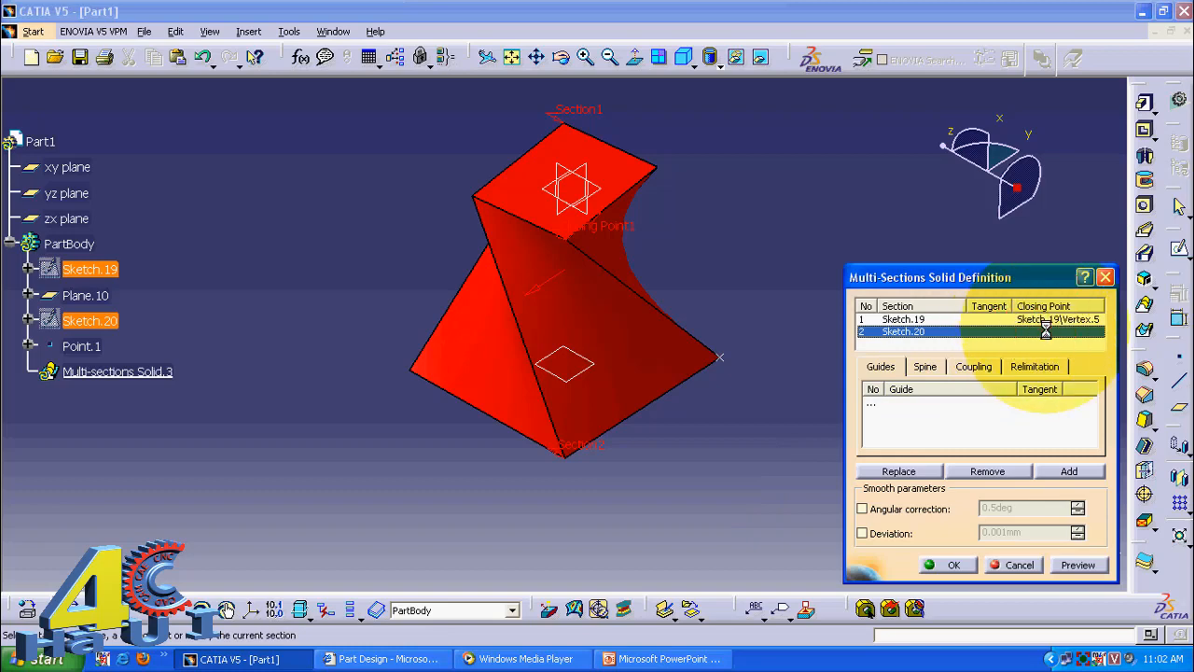
{"action": "right_click", "coordinate": [1043, 331]}
{"action": "left_click", "coordinate": [959, 447]}
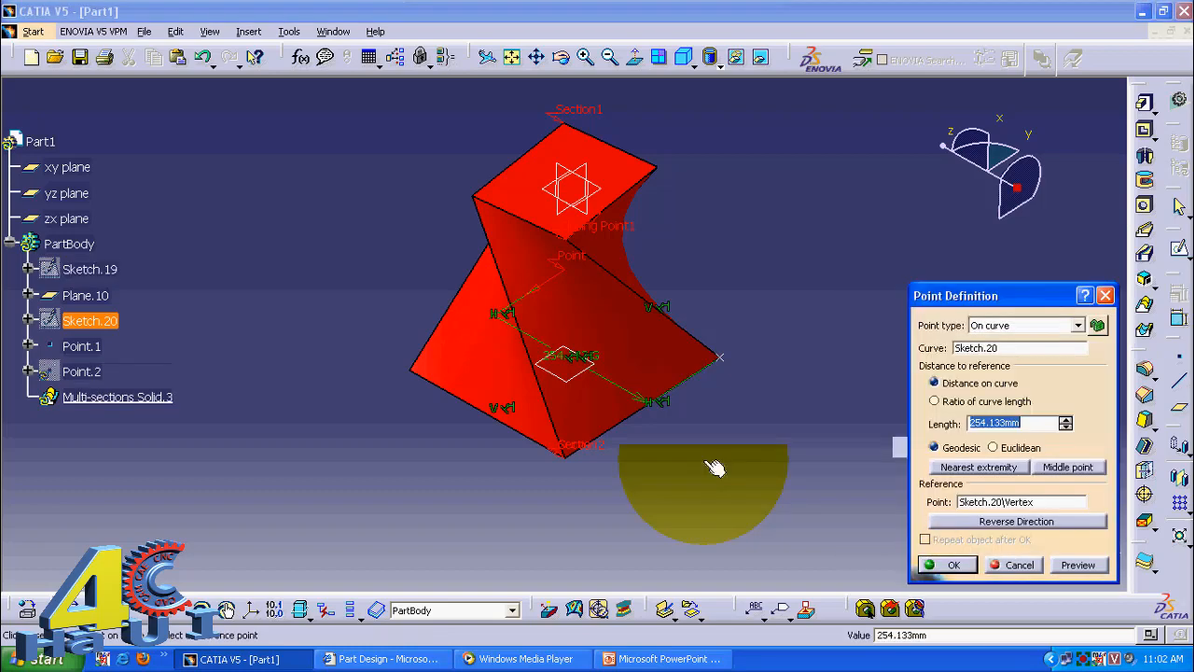
{"action": "left_click", "coordinate": [561, 458]}
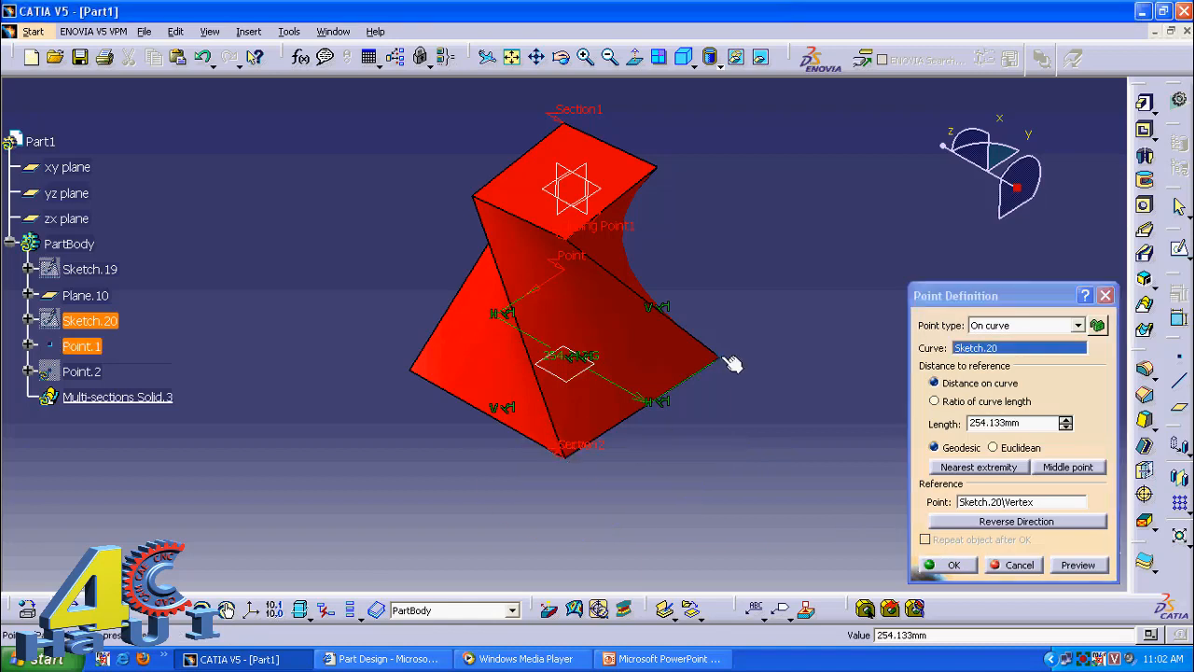
{"action": "left_click", "coordinate": [723, 359]}
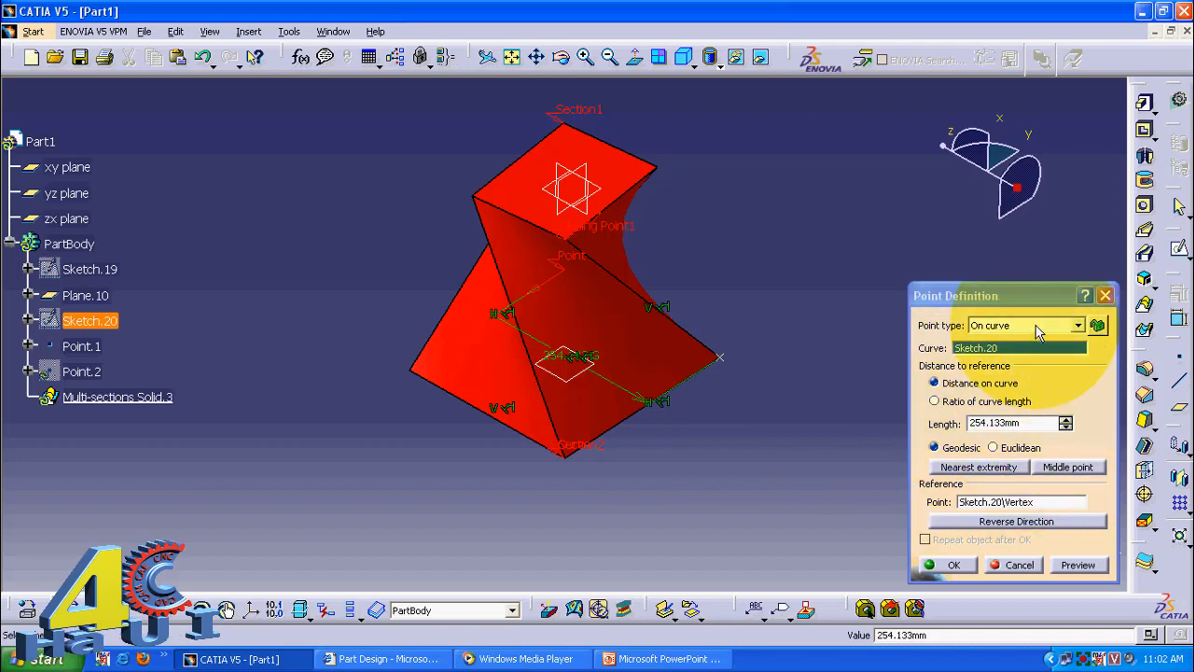
{"action": "left_click", "coordinate": [998, 503]}
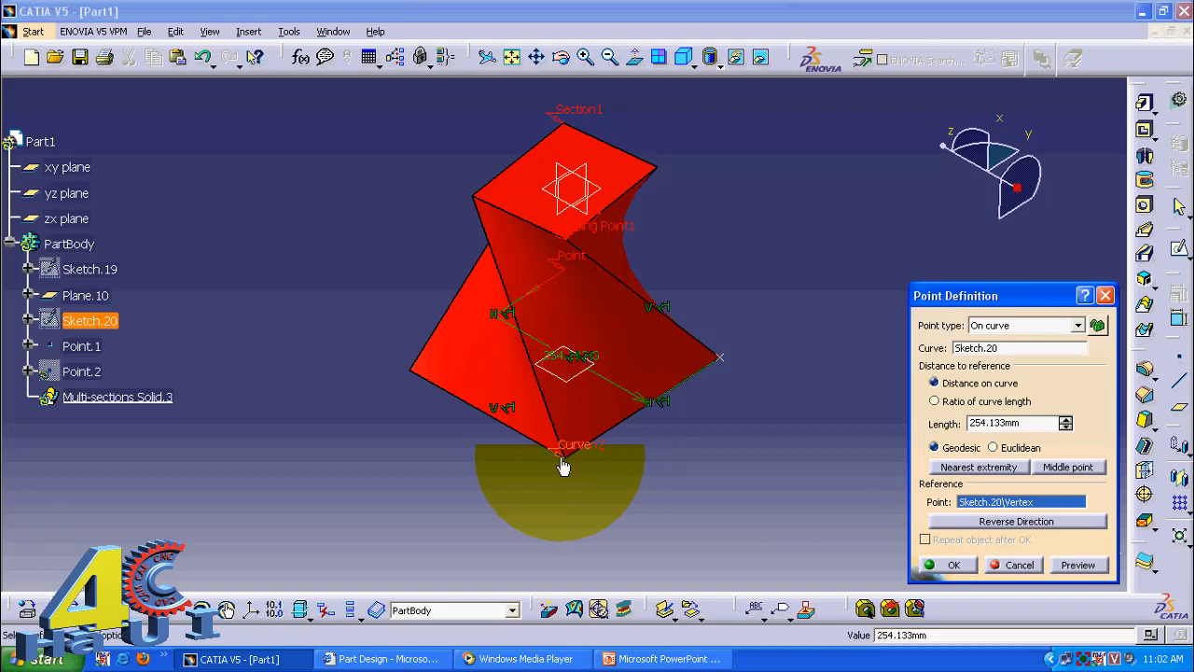
{"action": "left_click", "coordinate": [946, 562]}
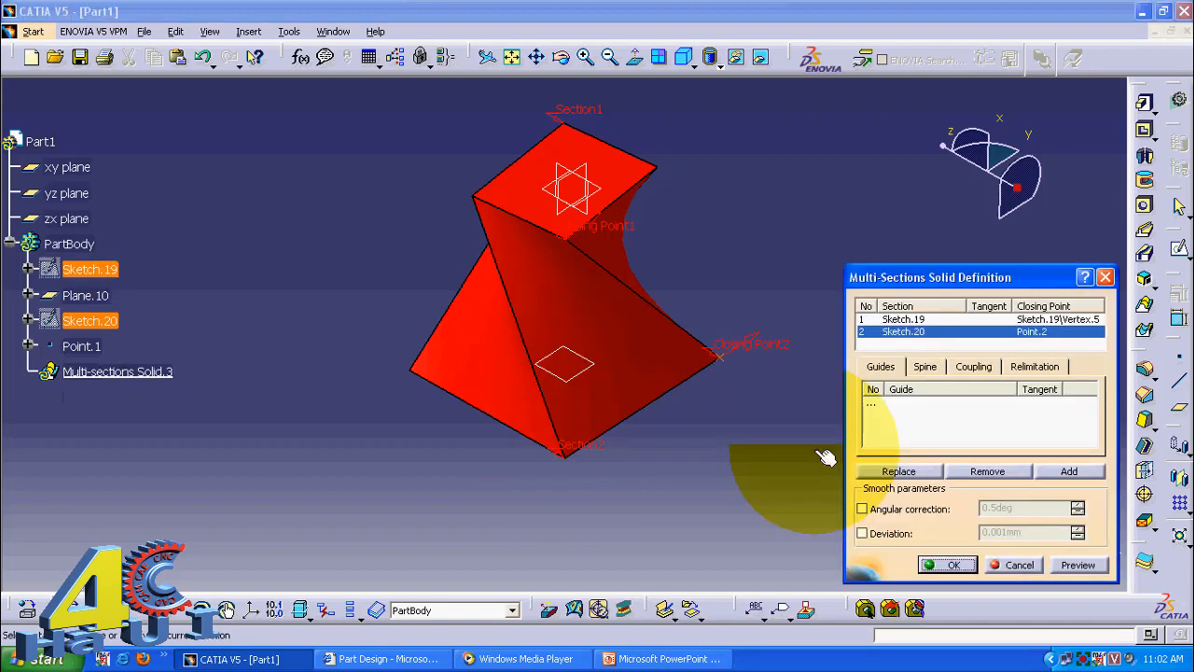
{"action": "left_click", "coordinate": [1075, 564]}
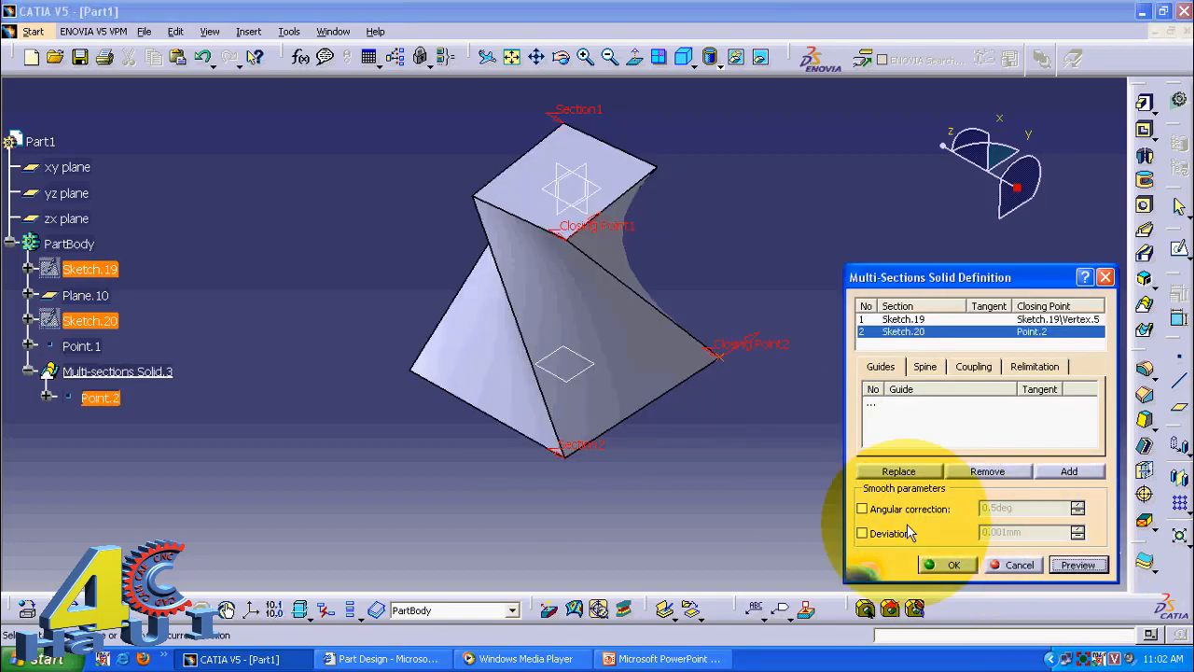
{"action": "left_click", "coordinate": [930, 557]}
Edit the multi-sections solid to use Ratio as its sections coupling and preview the resulting shape
{"action": "middle_click_drag", "start_coordinate": [797, 335], "coordinate": [752, 421]}
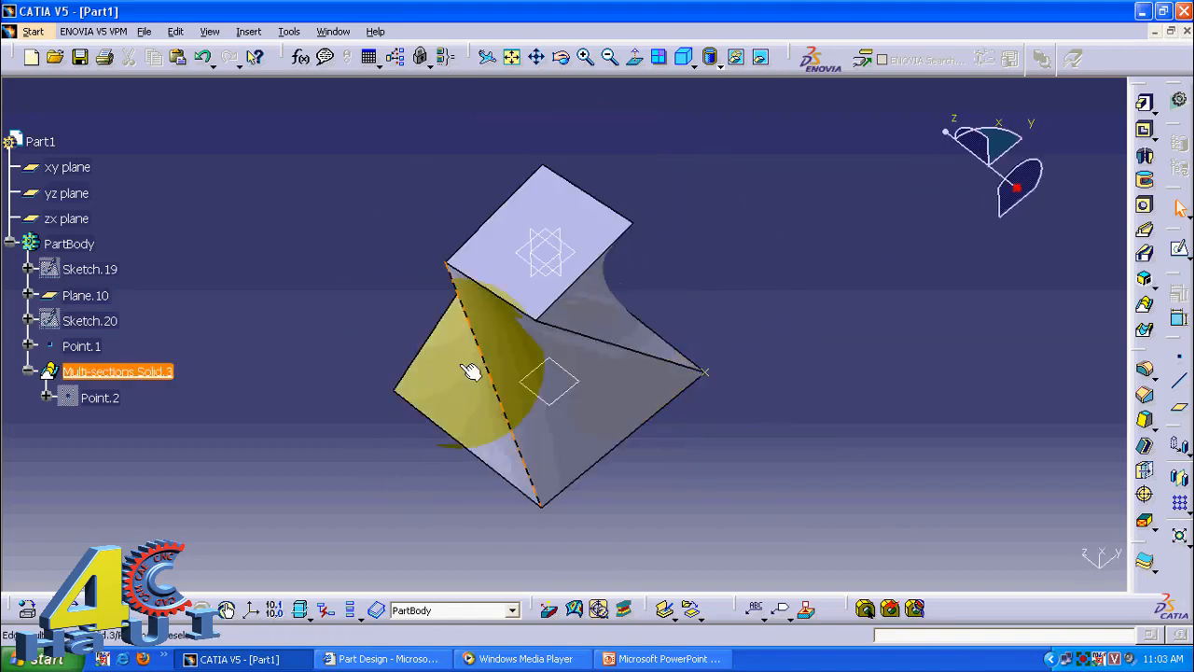
{"action": "double_click", "coordinate": [160, 372]}
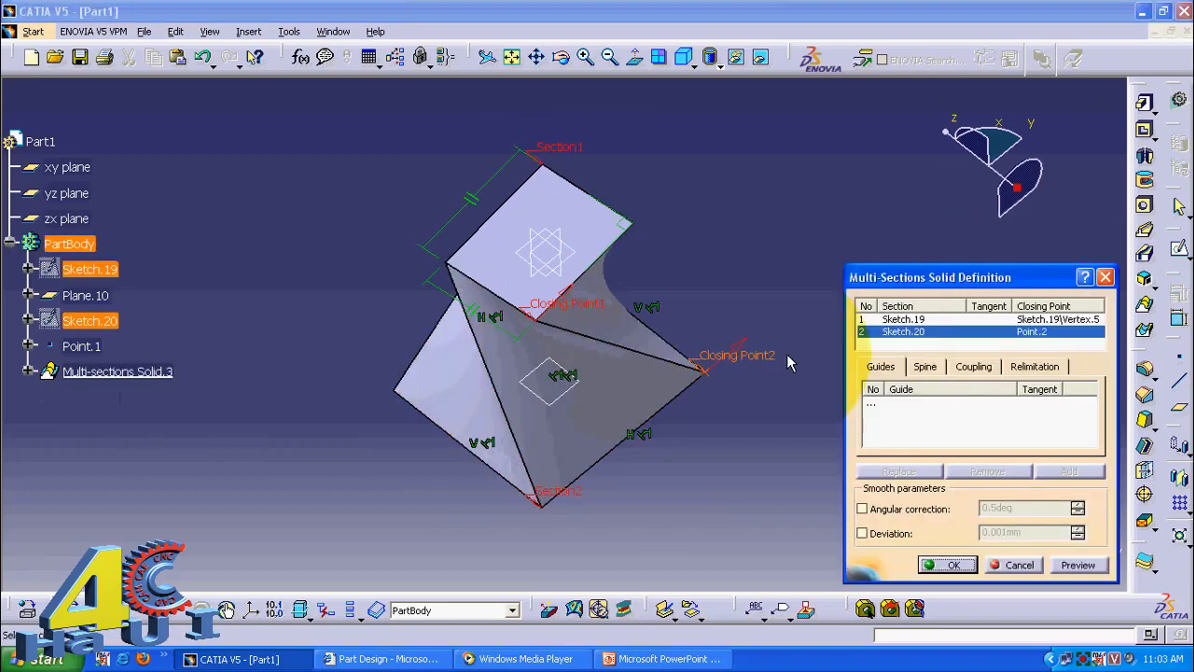
{"action": "left_click", "coordinate": [973, 367]}
{"action": "left_click", "coordinate": [998, 388]}
{"action": "left_click", "coordinate": [1001, 406]}
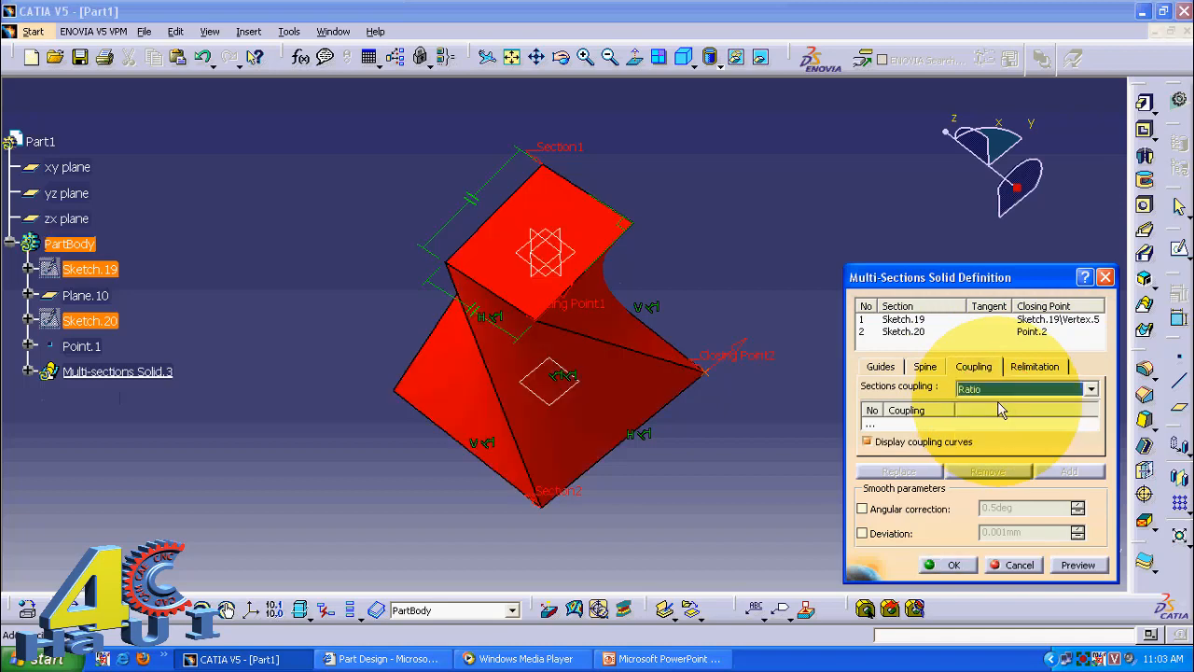
{"action": "left_click", "coordinate": [1071, 562]}
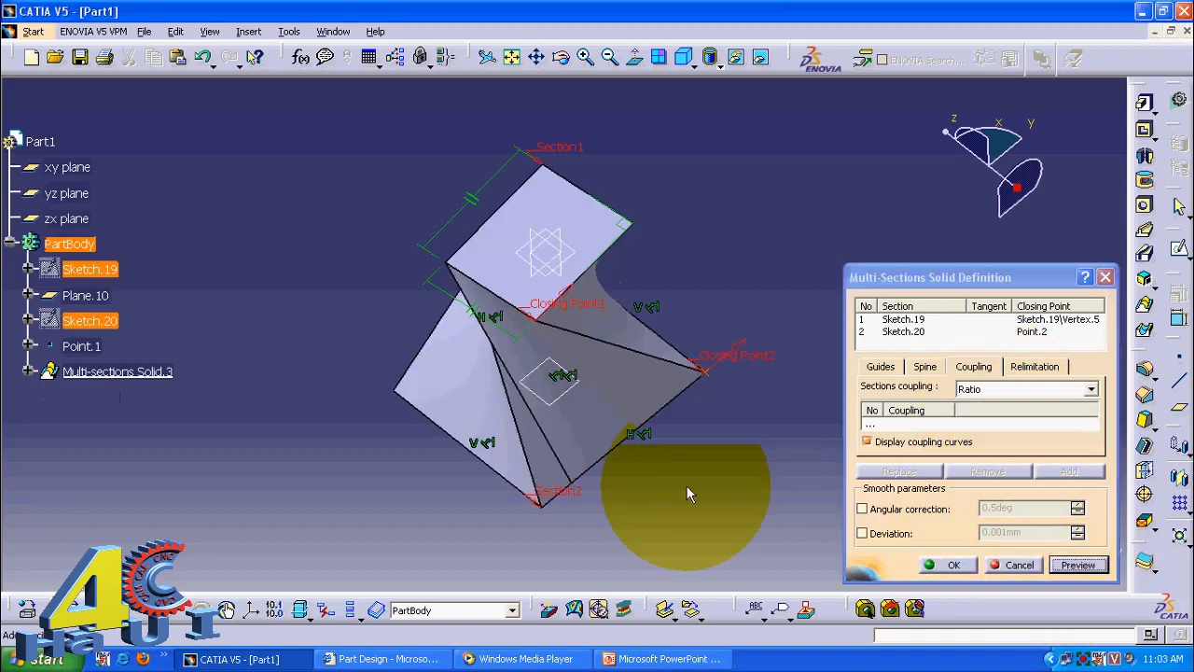
{"action": "middle_click_drag", "start_coordinate": [687, 486], "coordinate": [781, 304]}
Set the sections coupling of the multi-sections solid to Tangency, check the shape, and accept the definition
{"action": "left_click", "coordinate": [994, 388]}
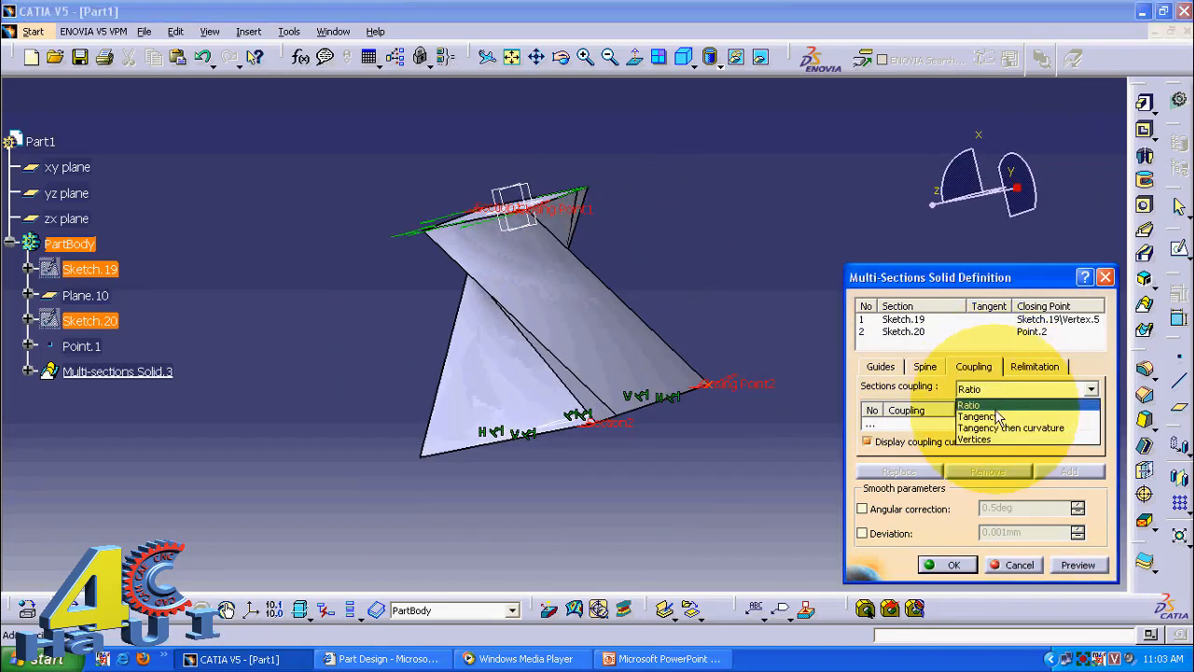
{"action": "left_click", "coordinate": [997, 416]}
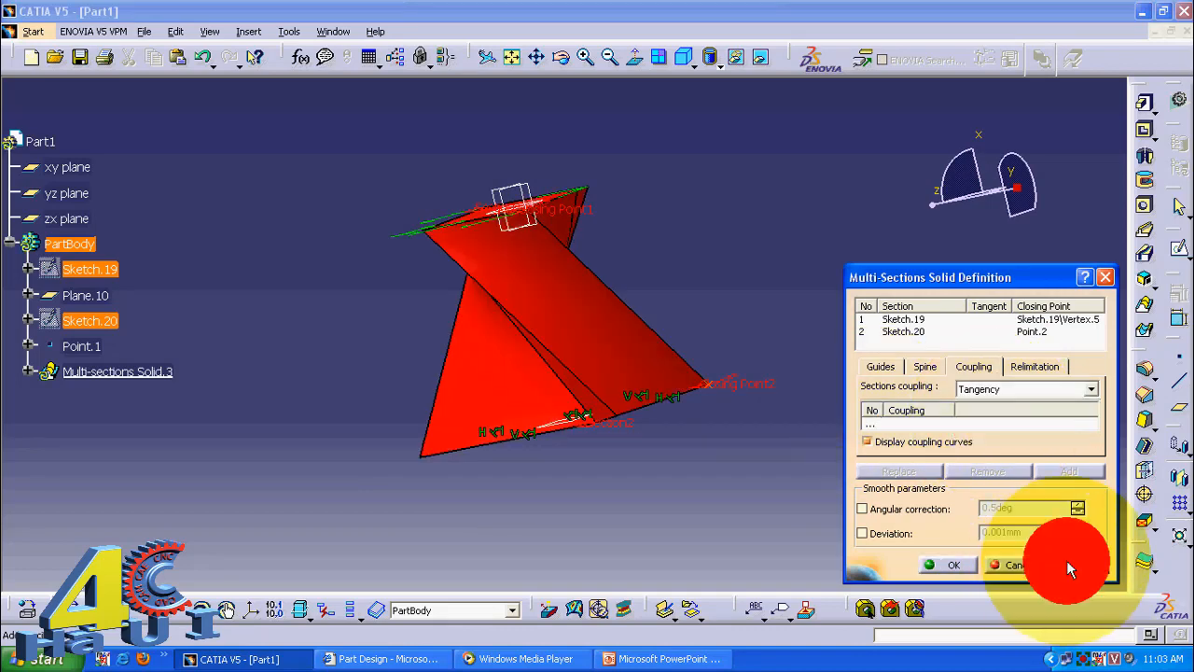
{"action": "middle_click_drag", "start_coordinate": [653, 360], "coordinate": [741, 490]}
{"action": "left_click", "coordinate": [944, 565]}
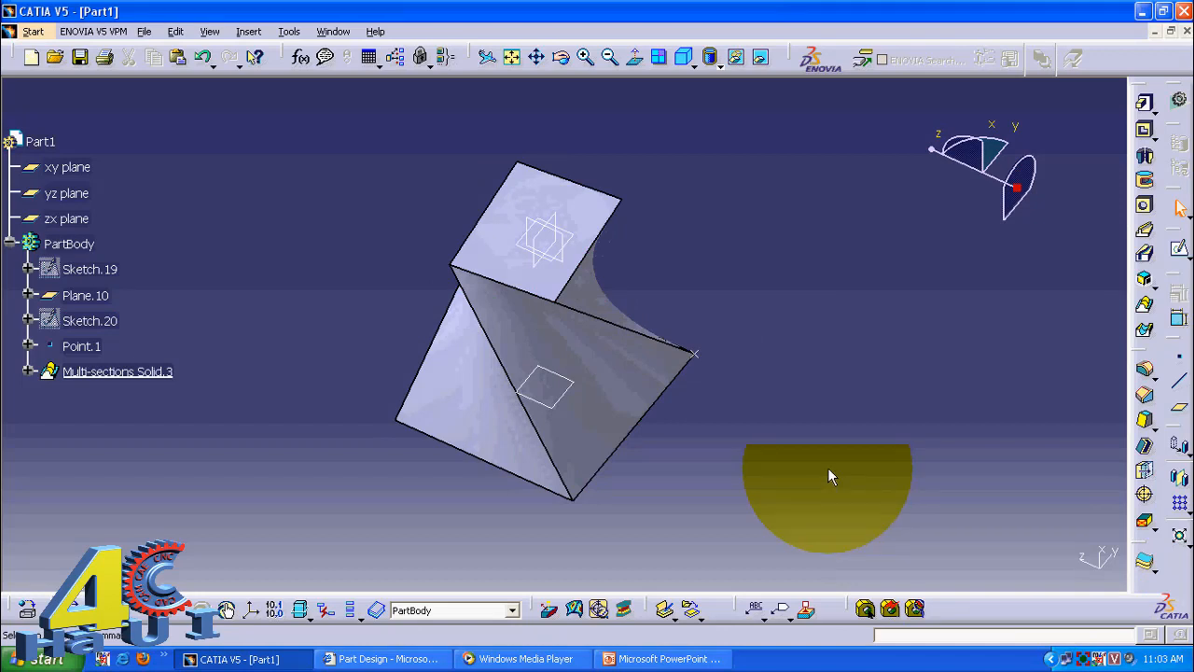
Delete the multi-sections solid together with its aggregated elements, keeping its parent sketches
{"action": "middle_click_drag", "start_coordinate": [828, 469], "coordinate": [839, 430]}
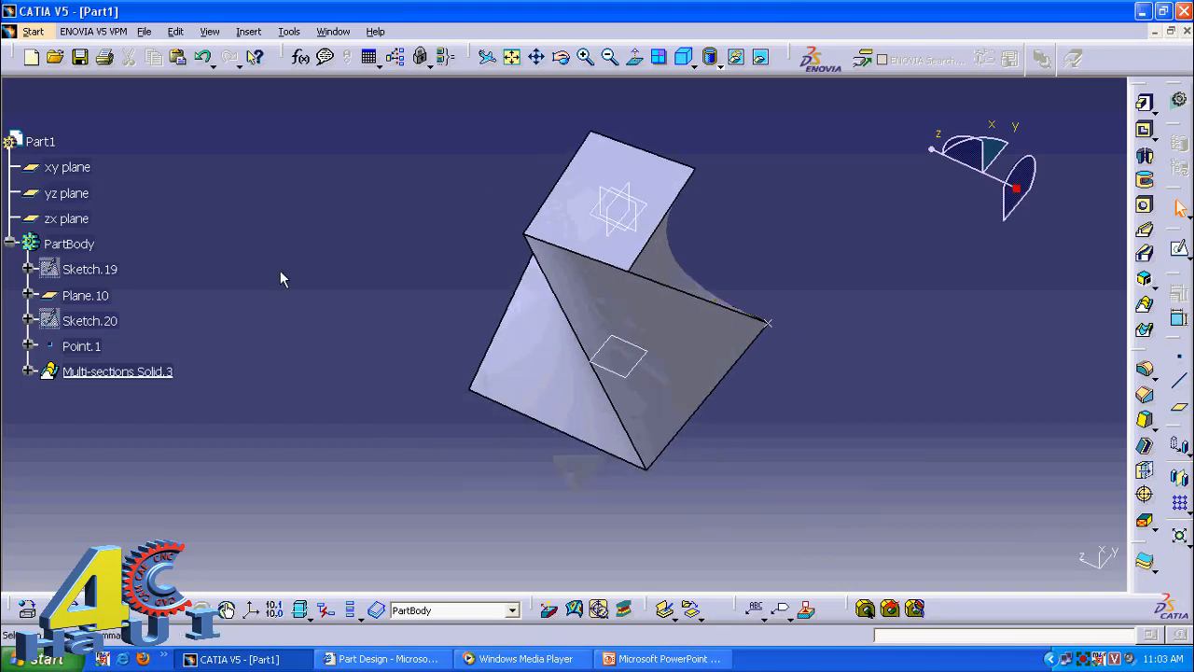
{"action": "left_click", "coordinate": [117, 371]}
{"action": "right_click", "coordinate": [127, 372]}
{"action": "left_click", "coordinate": [193, 263]}
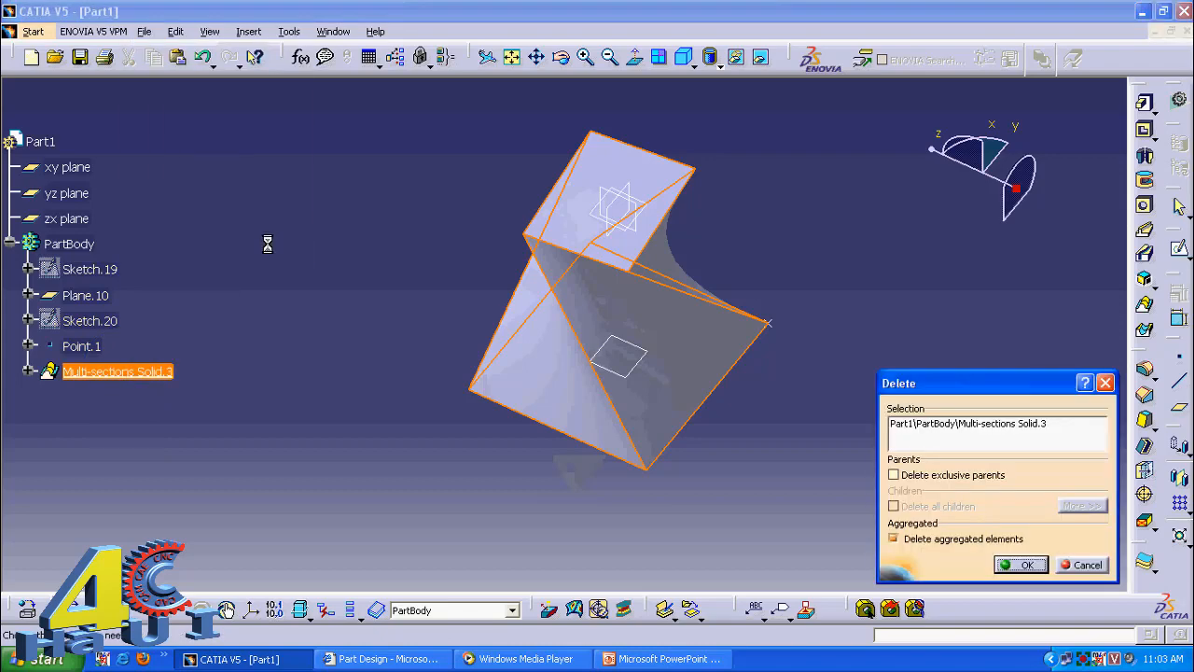
{"action": "left_click", "coordinate": [1007, 562]}
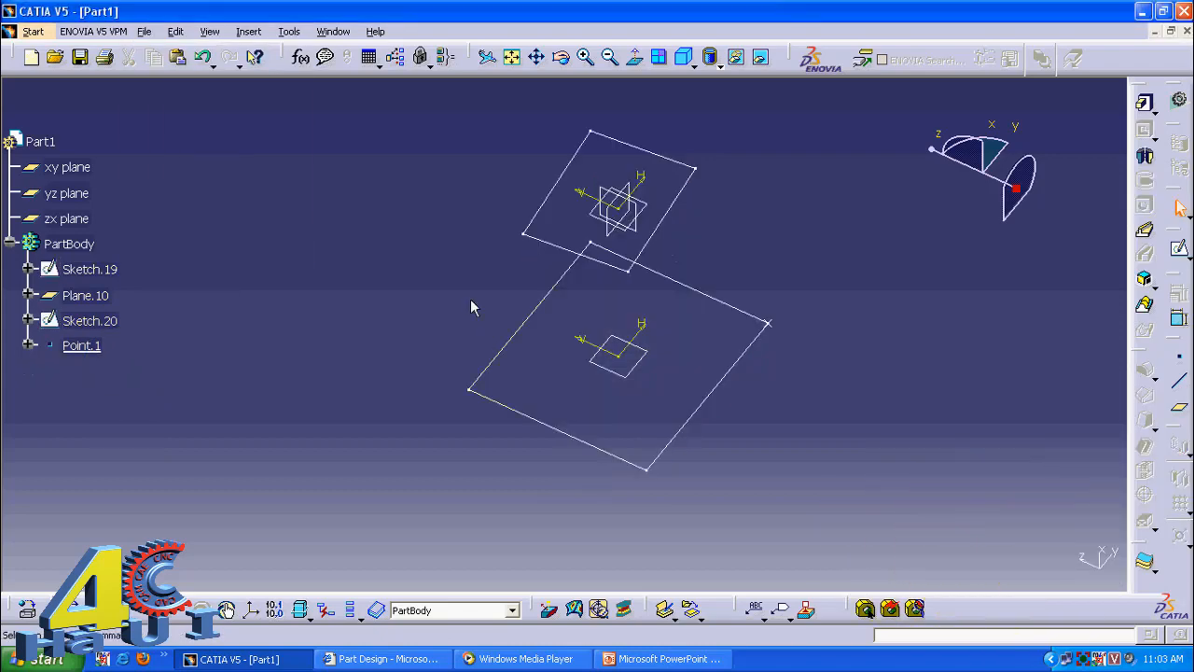
Delete the leftover Point.1 from PartBody
{"action": "middle_click_drag", "start_coordinate": [471, 307], "coordinate": [419, 335]}
{"action": "left_click", "coordinate": [82, 396]}
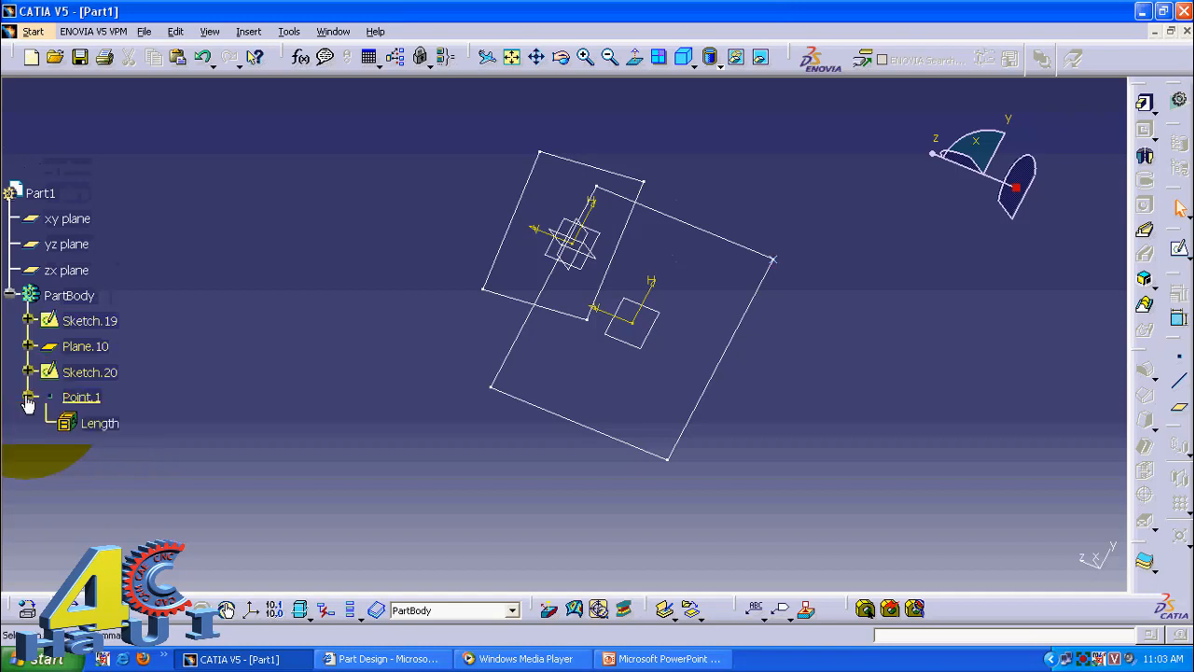
{"action": "right_click", "coordinate": [75, 397]}
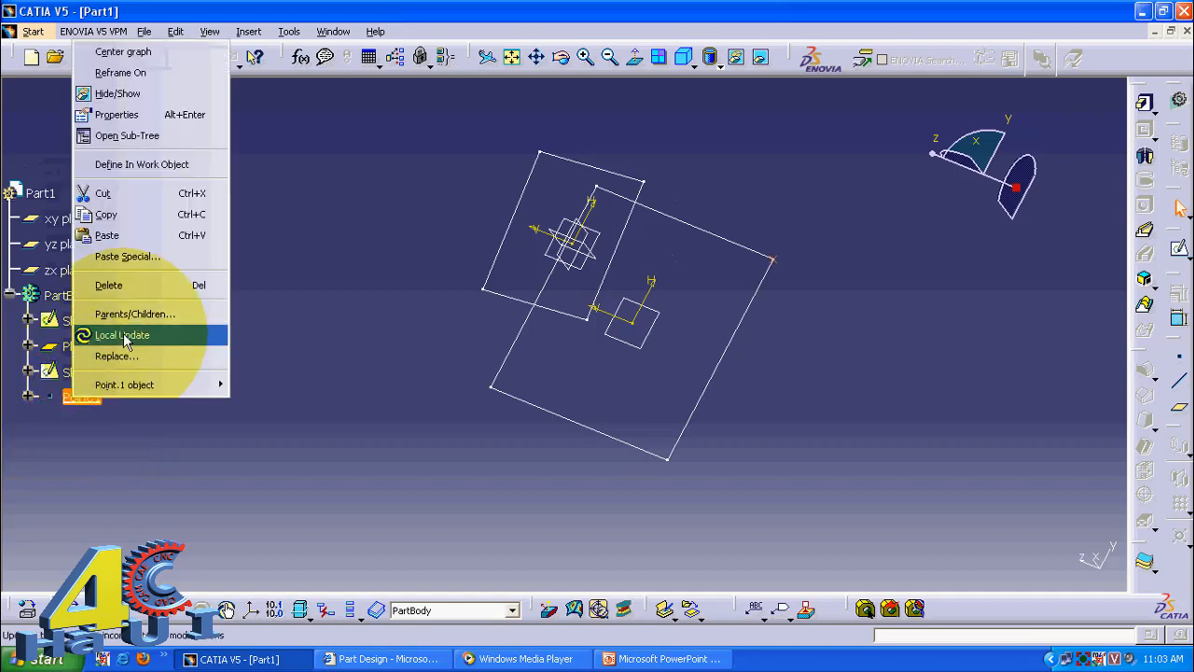
{"action": "left_click", "coordinate": [99, 284]}
{"action": "left_click", "coordinate": [1024, 566]}
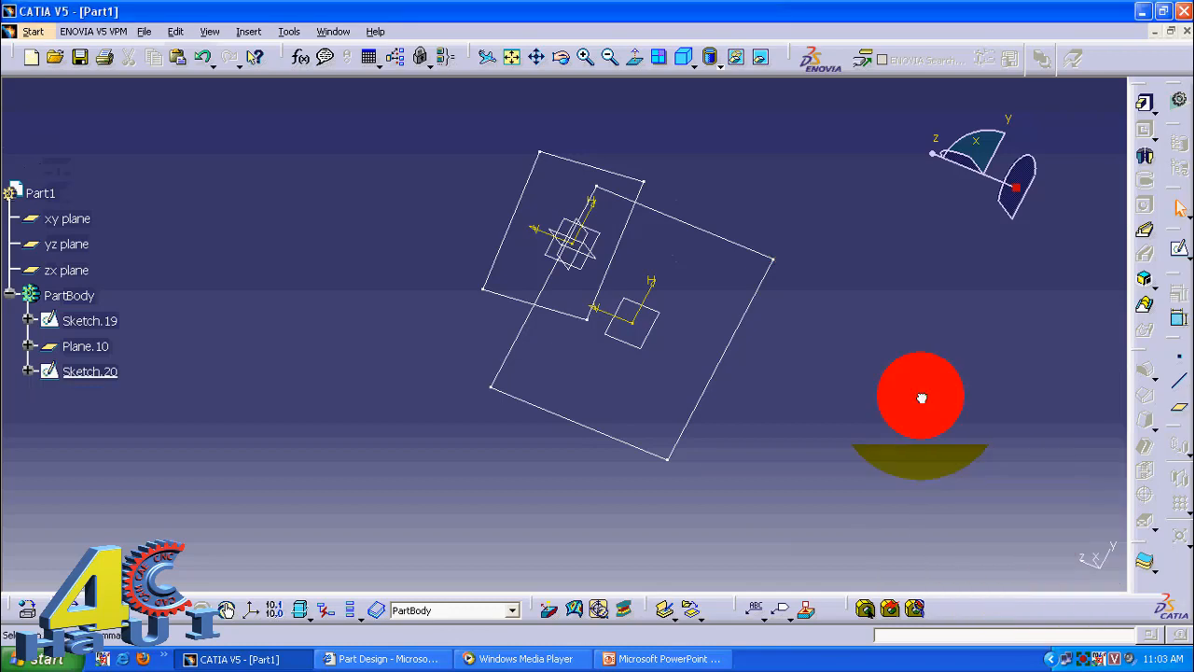
Open Sketch.20 for editing and delete its rectangle with all of its constraints
{"action": "double_click", "coordinate": [751, 311]}
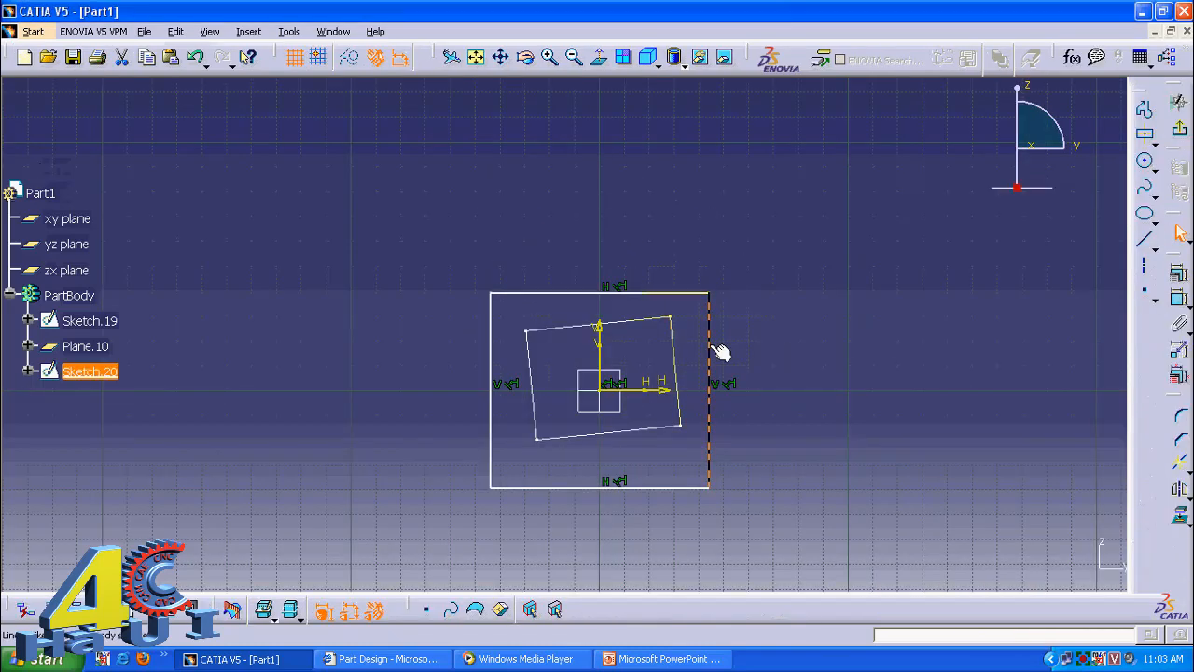
{"action": "left_click_drag", "start_coordinate": [847, 547], "coordinate": [428, 227]}
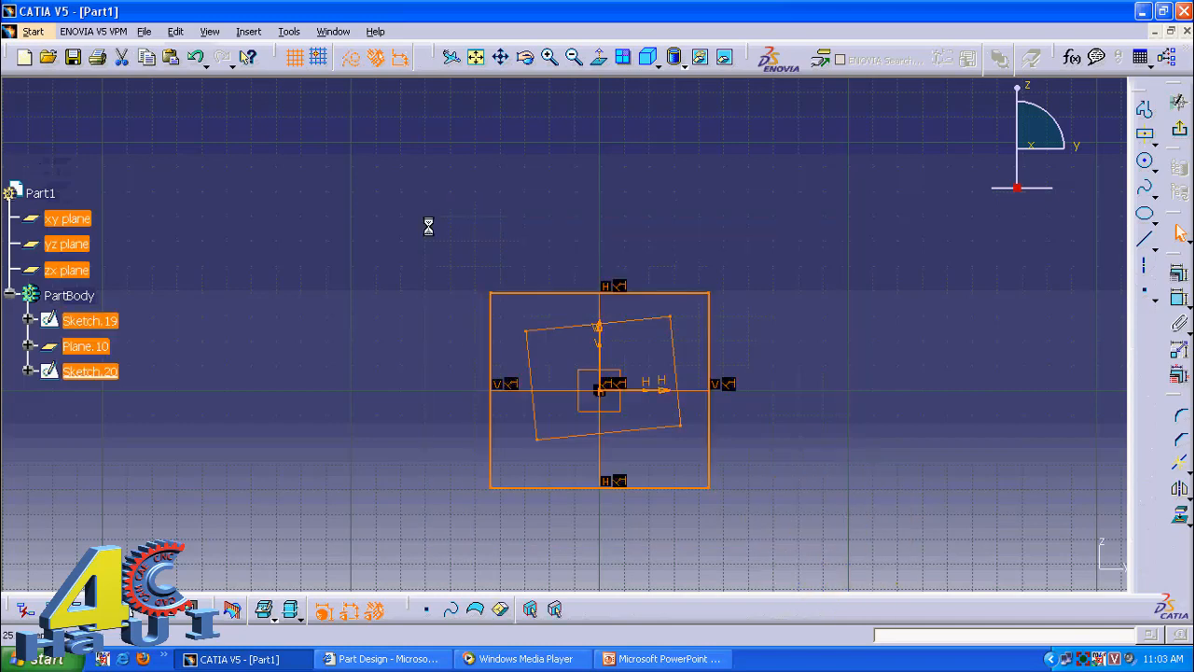
{"action": "key", "text": "Delete"}
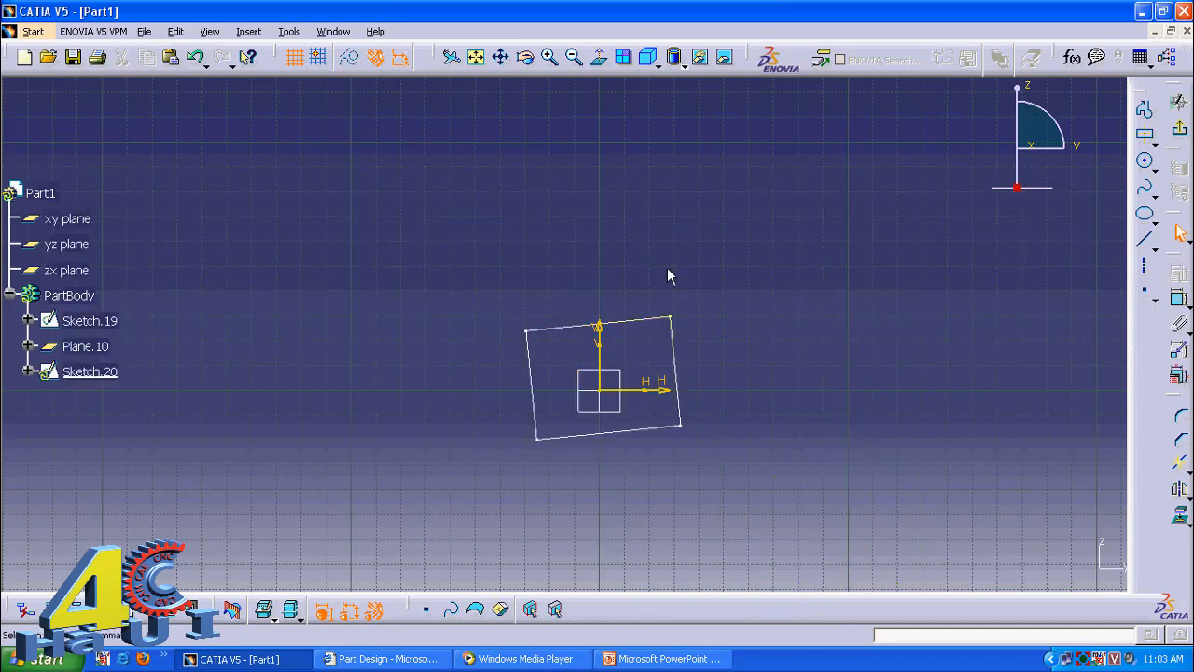
Draw a circle centred on the origin in Sketch.20, large enough to enclose the Sketch.19 rectangle, and finish the sketch
{"action": "left_click", "coordinate": [1145, 166]}
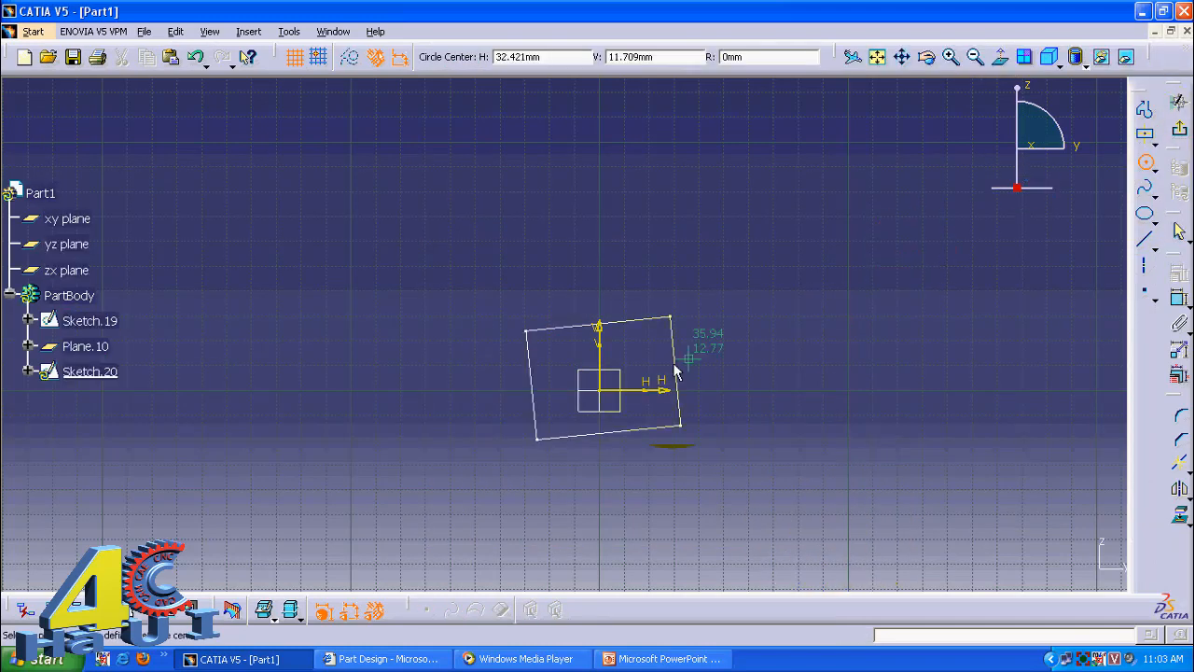
{"action": "left_click", "coordinate": [603, 392]}
{"action": "left_click", "coordinate": [718, 298]}
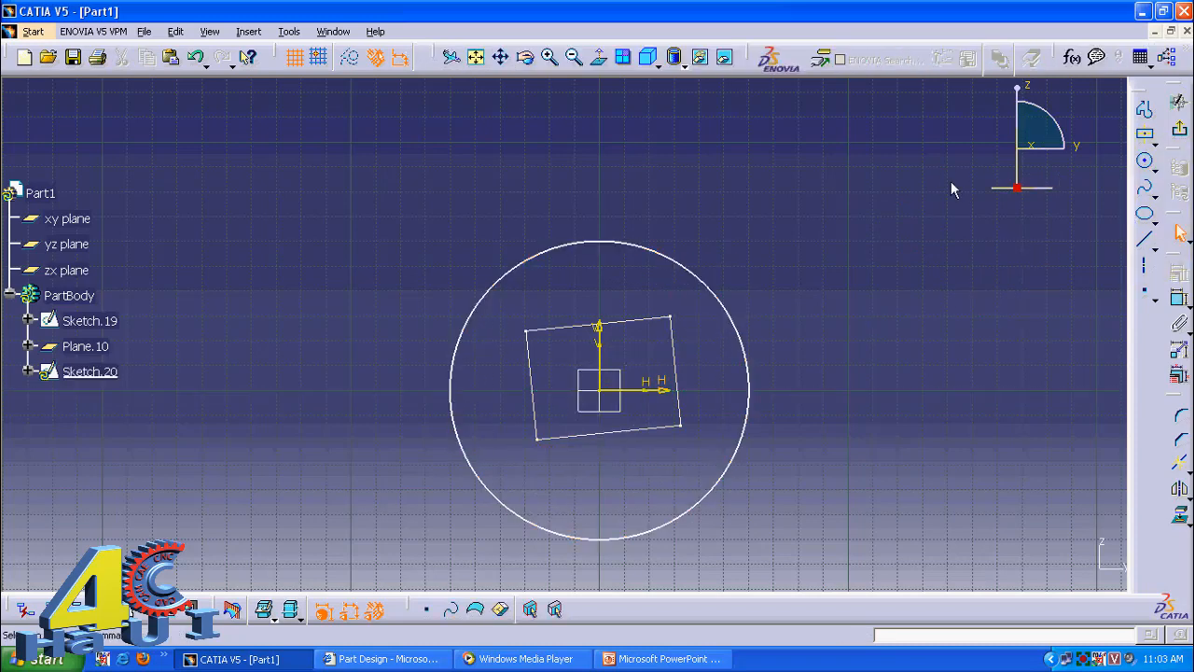
{"action": "left_click", "coordinate": [1180, 134]}
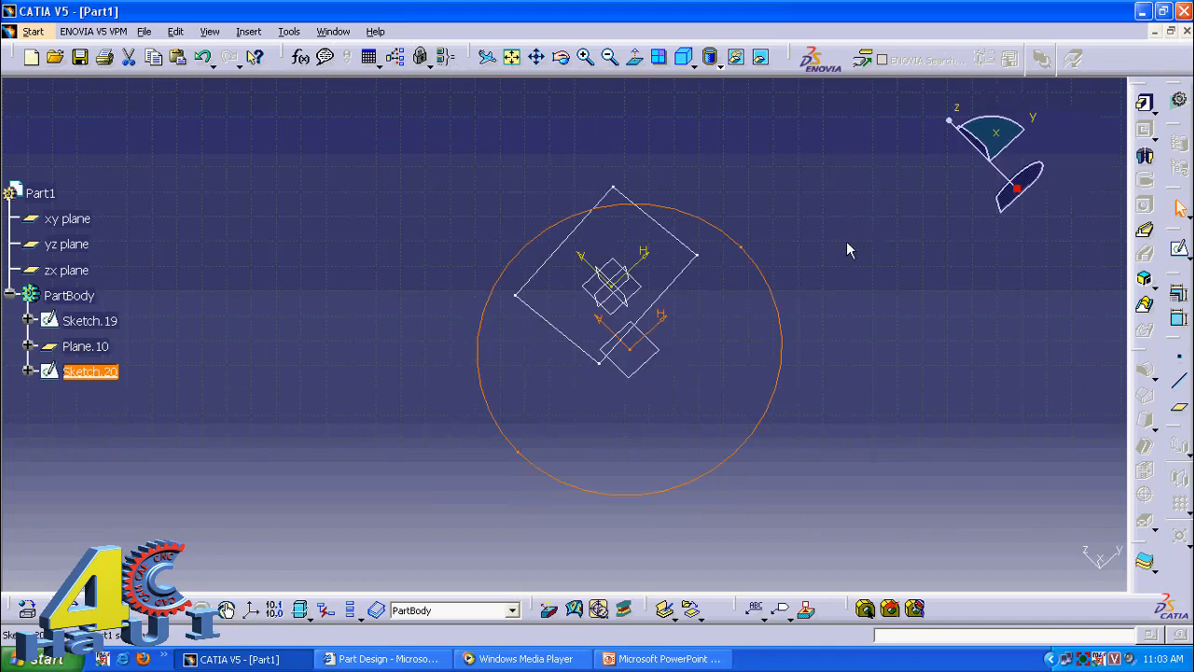
Start a multi-sections solid with the Sketch.19 rectangle and the Sketch.20 circle as its sections, and preview it
{"action": "left_click", "coordinate": [831, 197]}
{"action": "mouse_move", "coordinate": [829, 193]}
{"action": "middle_mouse_down"}
{"action": "mouse_move", "coordinate": [640, 302]}
{"action": "mouse_move", "coordinate": [707, 189]}
{"action": "mouse_move", "coordinate": [693, 210]}
{"action": "middle_mouse_up"}
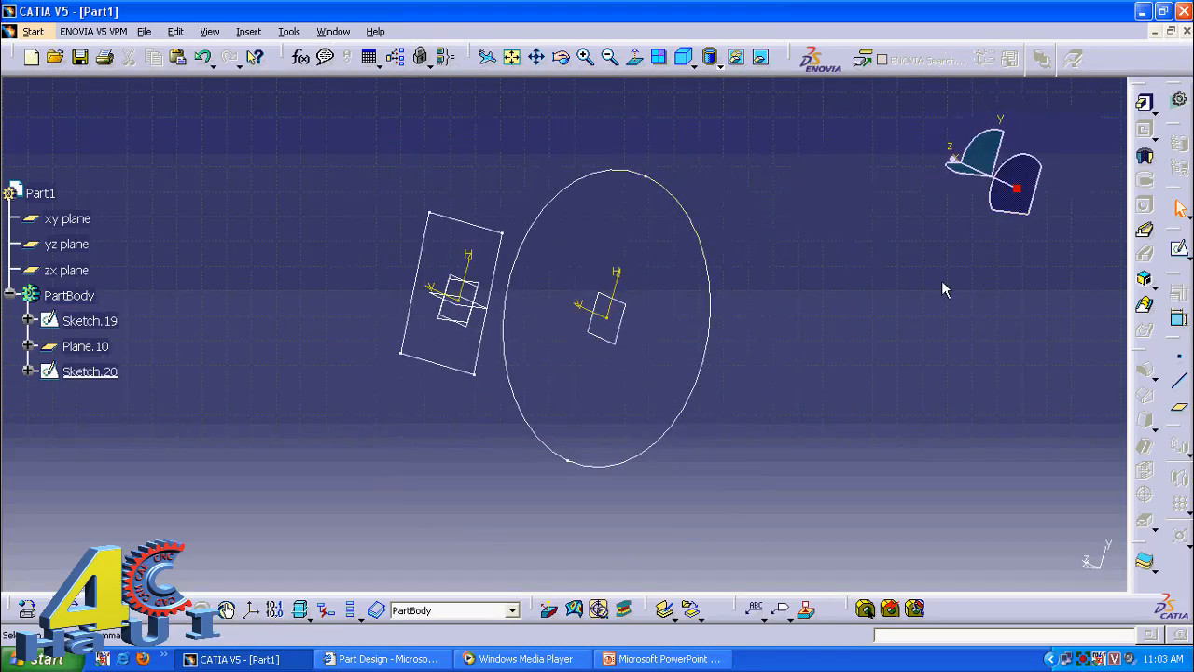
{"action": "left_click", "coordinate": [1144, 304]}
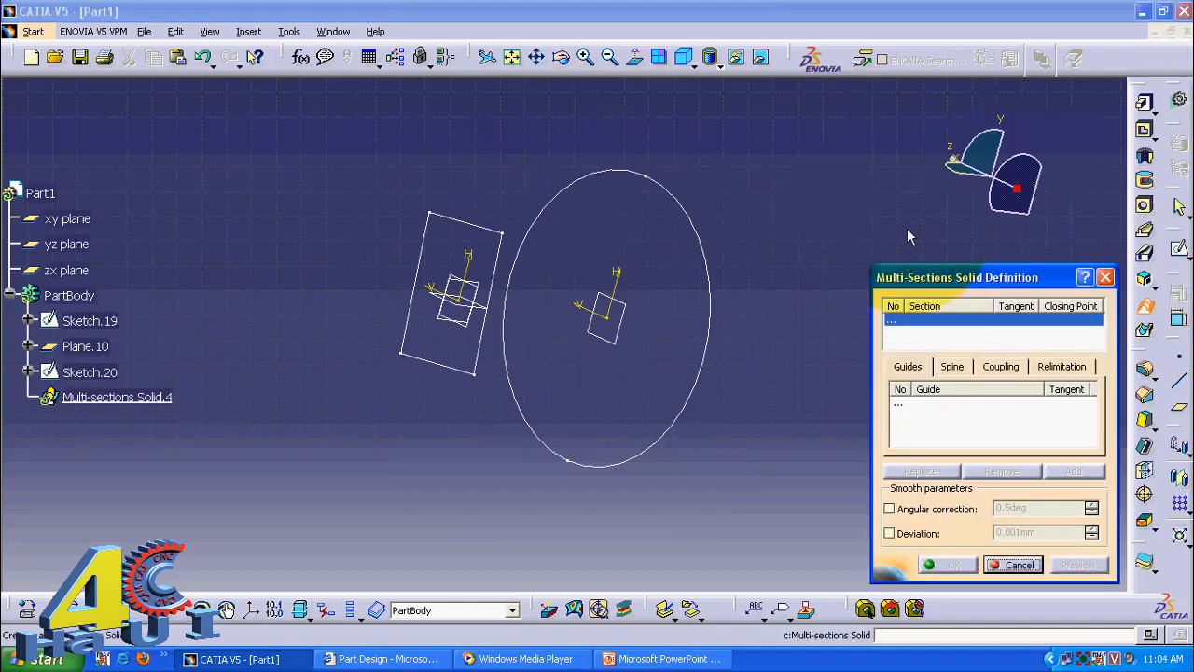
{"action": "left_click", "coordinate": [474, 224]}
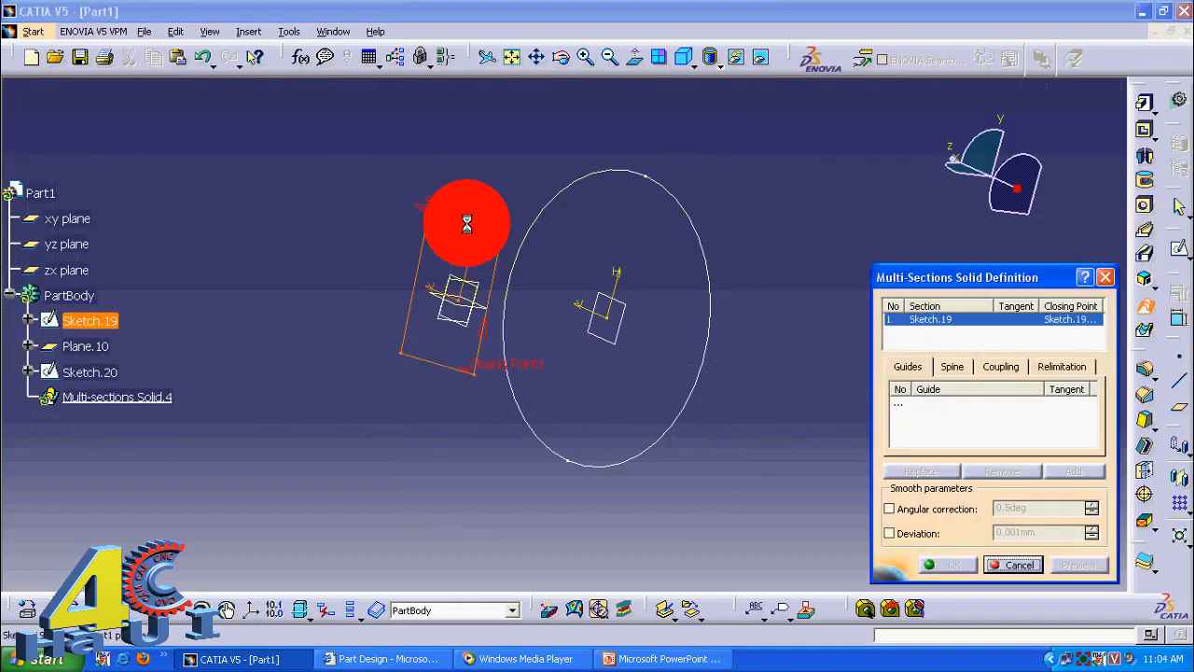
{"action": "left_click", "coordinate": [576, 184]}
{"action": "left_click", "coordinate": [1078, 563]}
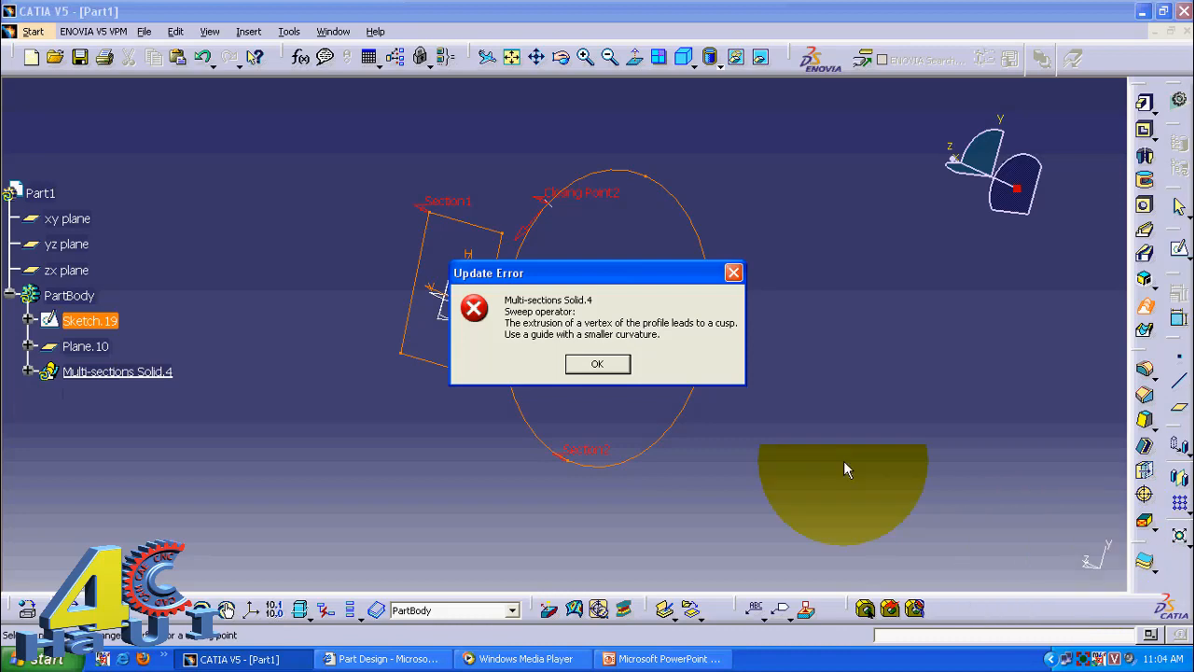
{"action": "left_click", "coordinate": [599, 364]}
Set the sections coupling of the multi-sections solid to Ratio, preview it, and dismiss the update errors
{"action": "middle_click_drag", "start_coordinate": [507, 445], "coordinate": [909, 214]}
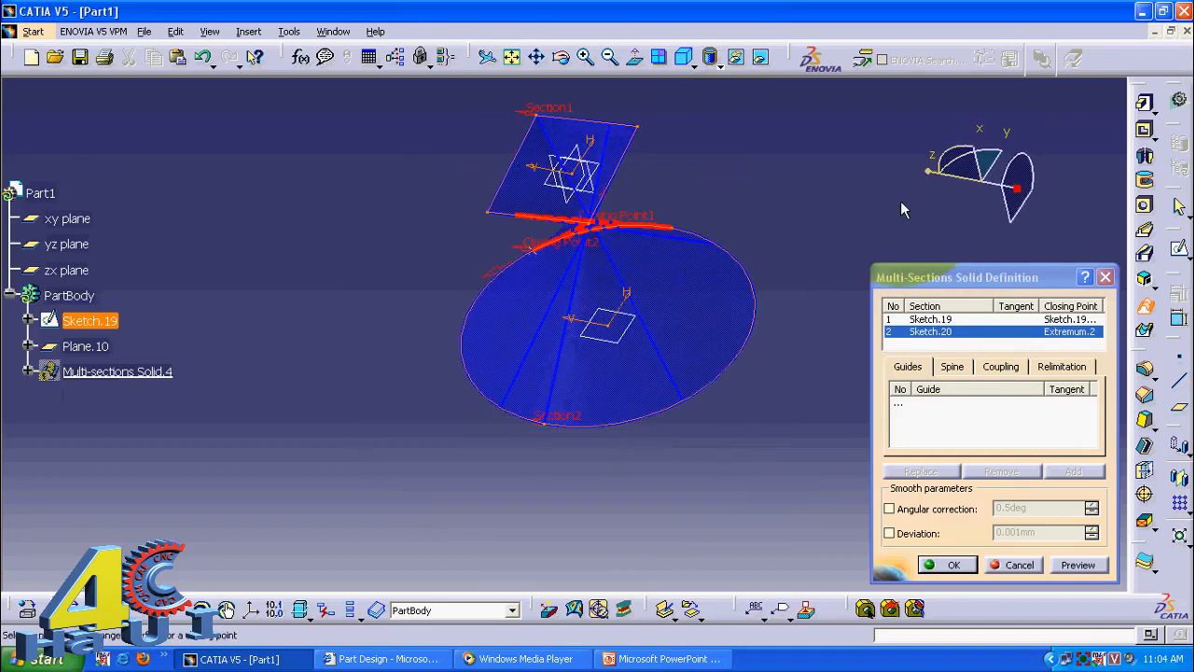
{"action": "left_click", "coordinate": [998, 365]}
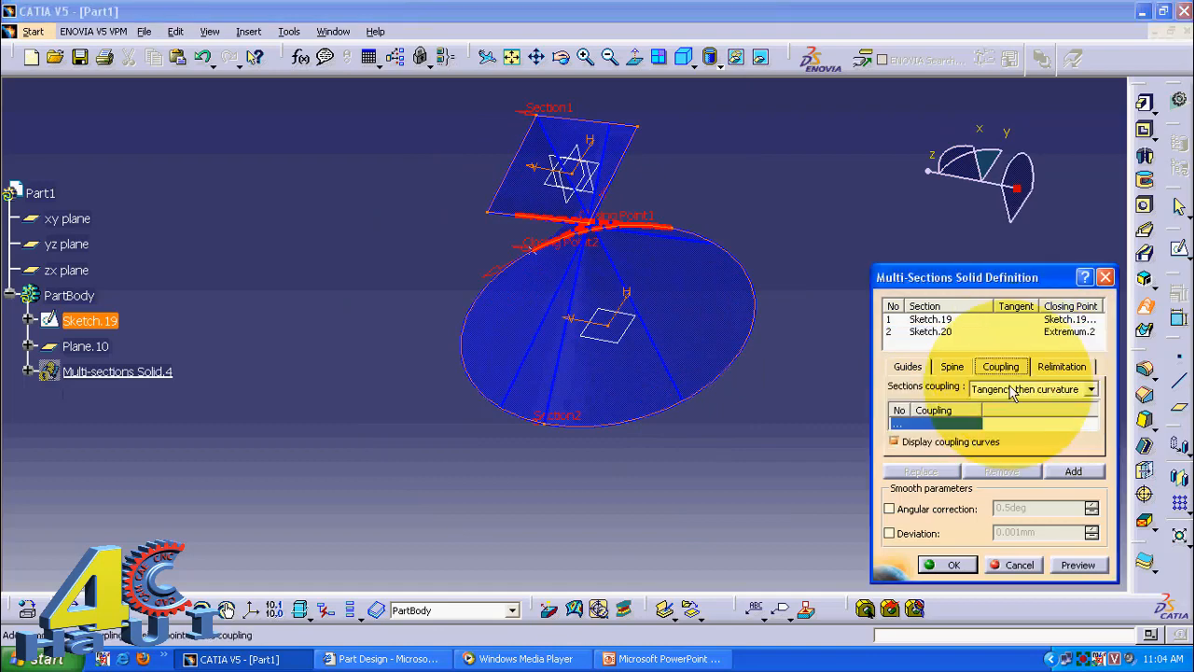
{"action": "left_click", "coordinate": [1013, 390]}
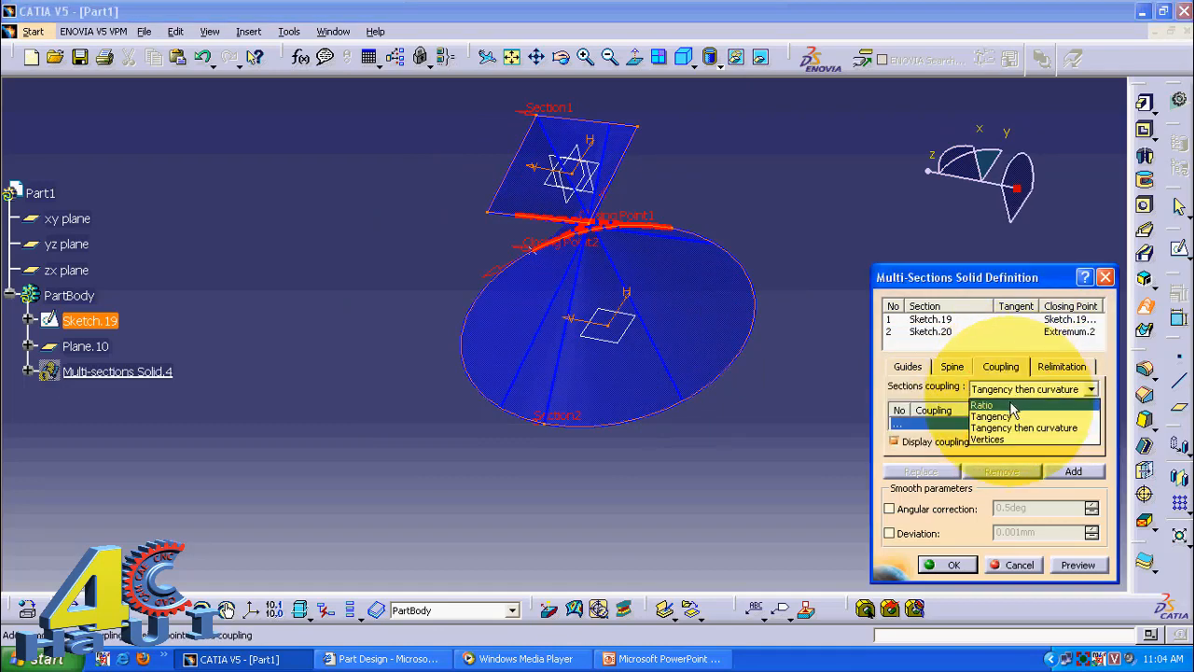
{"action": "left_click", "coordinate": [1013, 406]}
{"action": "left_click", "coordinate": [1077, 565]}
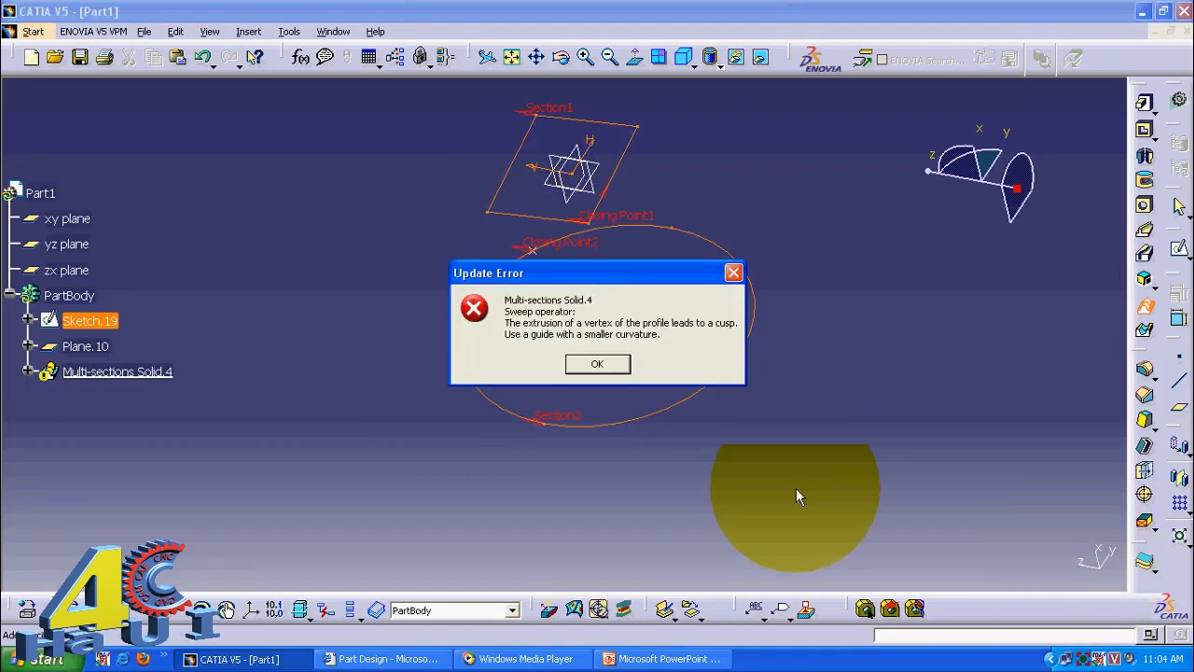
{"action": "left_click", "coordinate": [611, 365]}
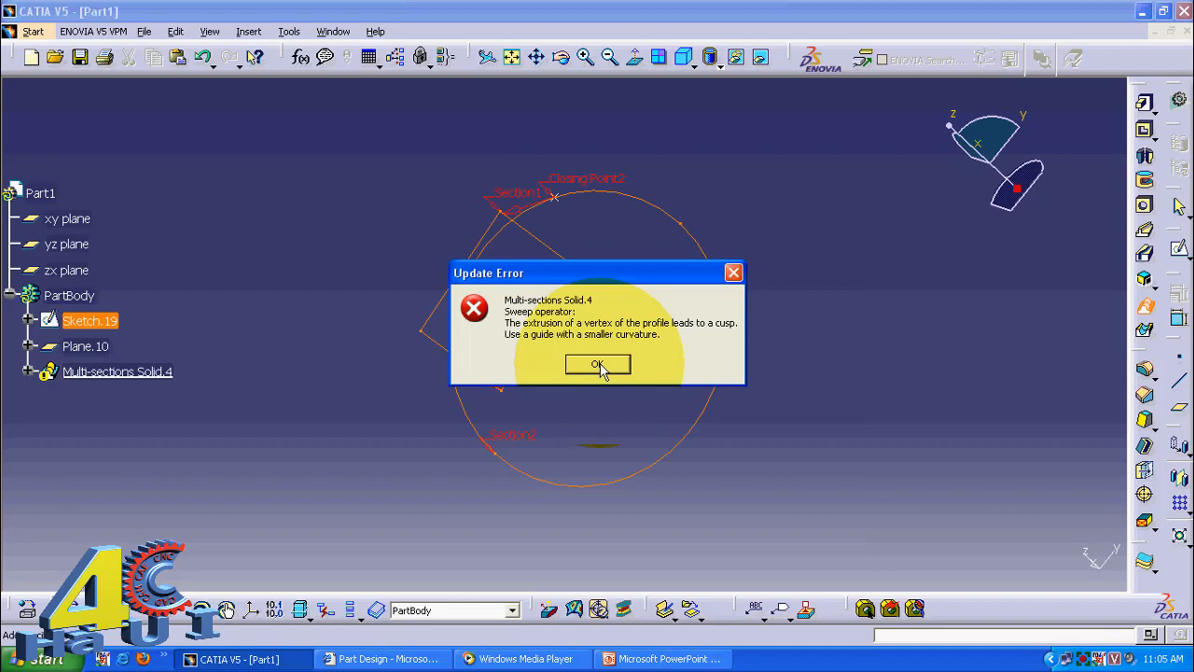
{"action": "left_click", "coordinate": [598, 364]}
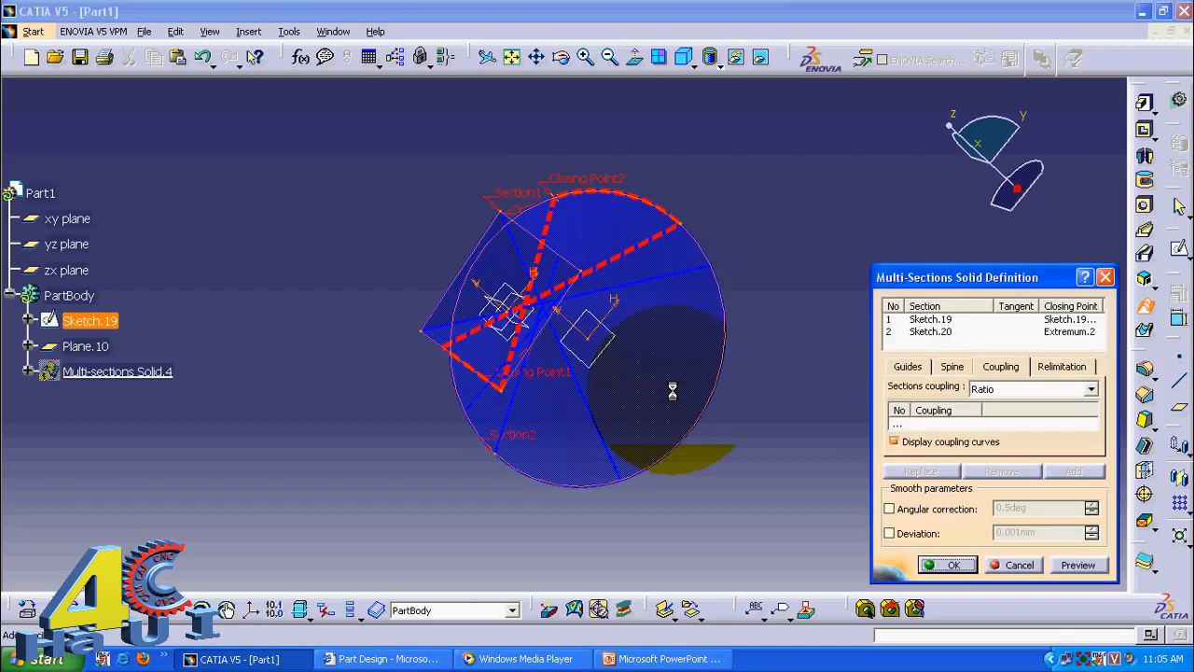
Replace the Sketch.19 closing point with the rectangle corner nearest the circle's closing point, and preview the solid
{"action": "middle_click_drag", "start_coordinate": [640, 426], "coordinate": [483, 345]}
{"action": "middle_click_drag", "start_coordinate": [640, 313], "coordinate": [645, 324]}
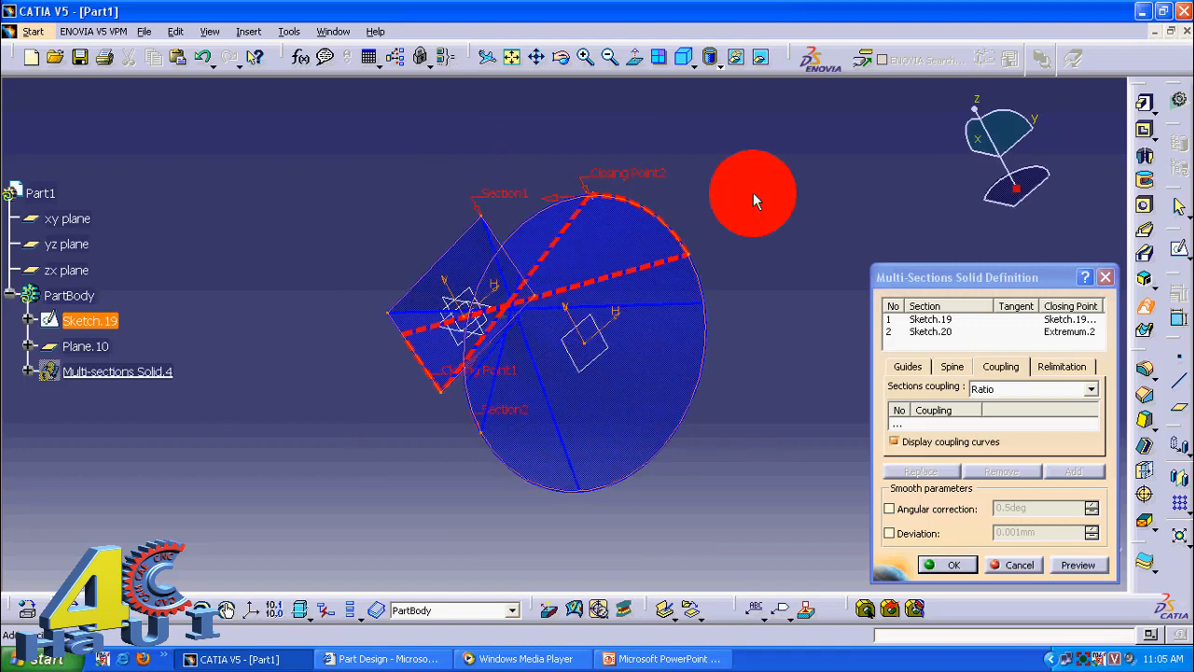
{"action": "mouse_move", "coordinate": [755, 195]}
{"action": "middle_mouse_down"}
{"action": "mouse_move", "coordinate": [546, 416]}
{"action": "mouse_move", "coordinate": [607, 342]}
{"action": "mouse_move", "coordinate": [593, 352]}
{"action": "middle_mouse_up"}
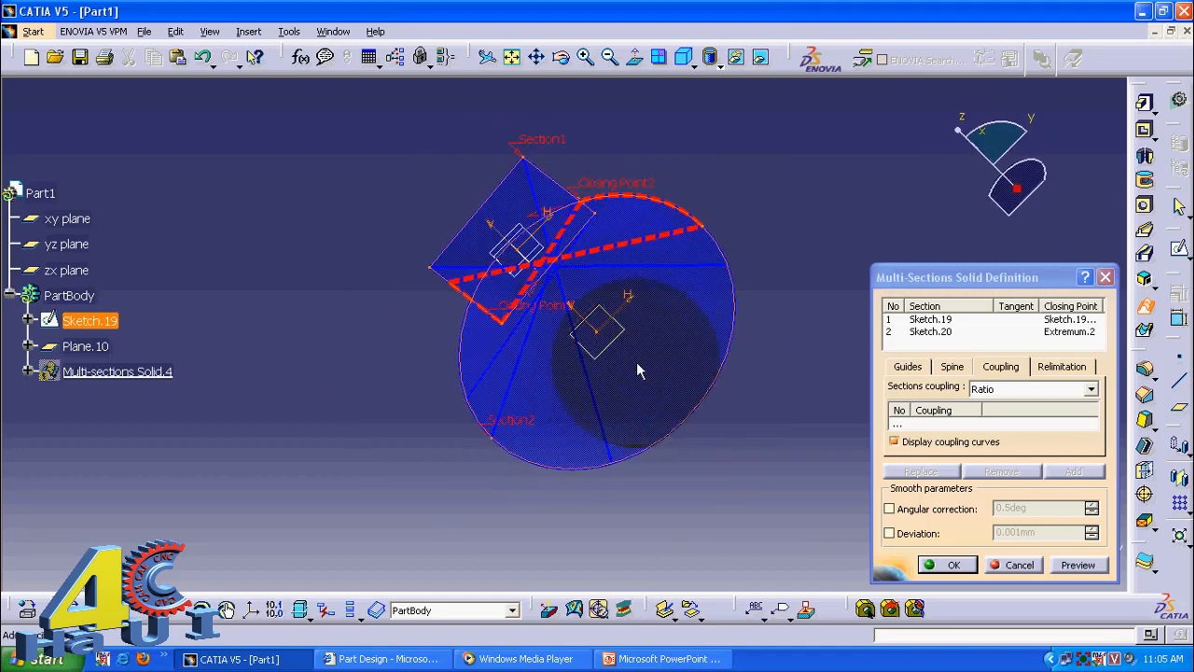
{"action": "left_click", "coordinate": [1062, 317]}
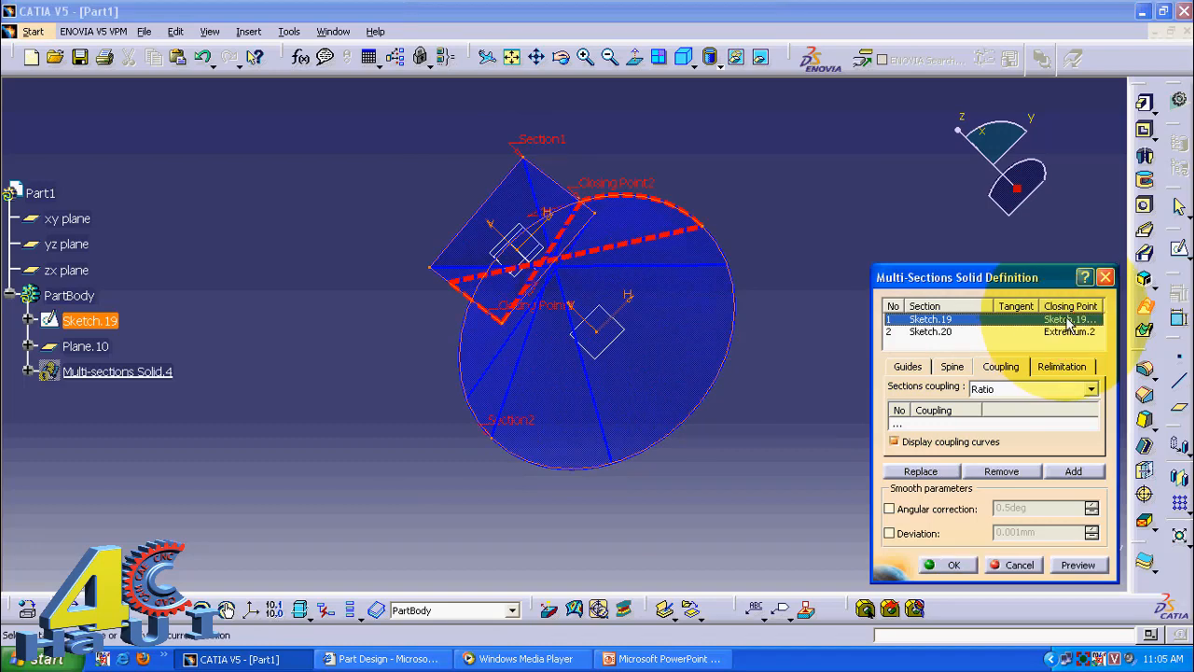
{"action": "right_click", "coordinate": [1061, 319]}
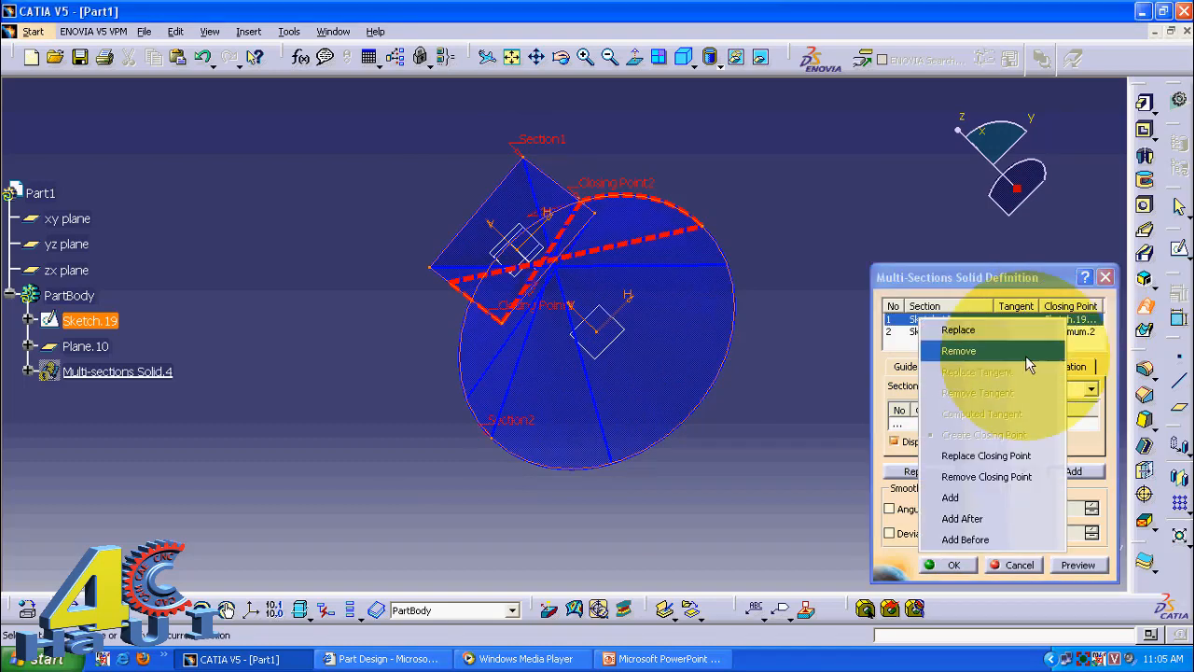
{"action": "left_click", "coordinate": [1006, 478]}
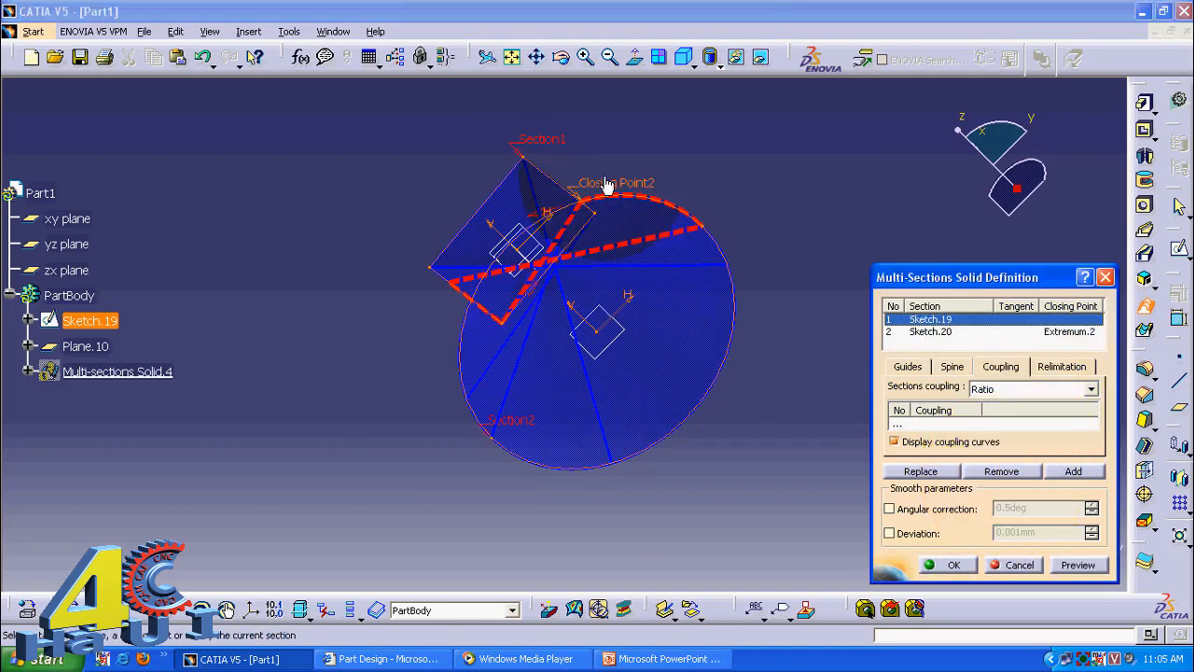
{"action": "middle_click_drag", "start_coordinate": [605, 161], "coordinate": [617, 243]}
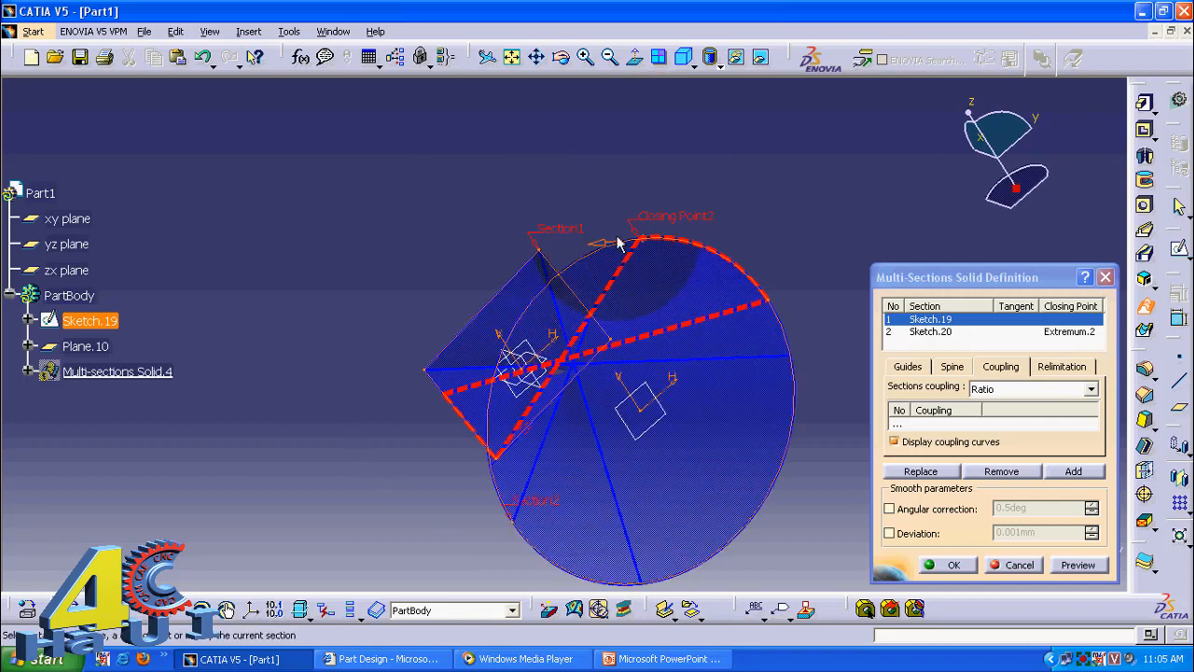
{"action": "left_click", "coordinate": [546, 253]}
{"action": "middle_click_drag", "start_coordinate": [668, 380], "coordinate": [516, 221]}
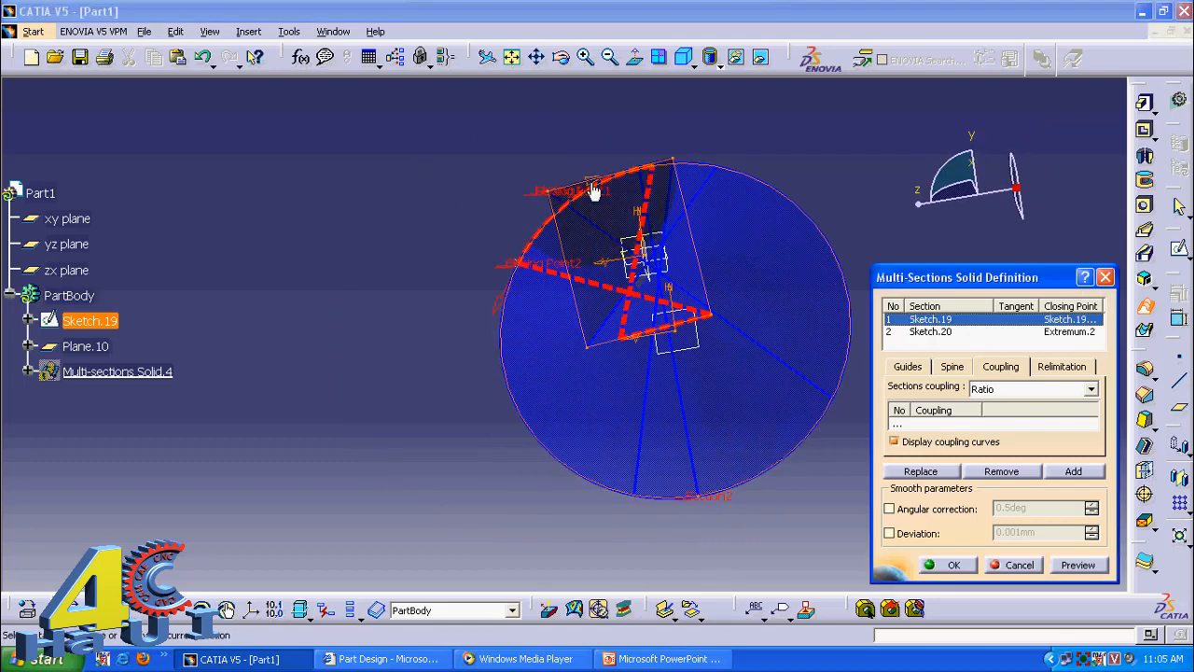
{"action": "left_click", "coordinate": [1077, 564]}
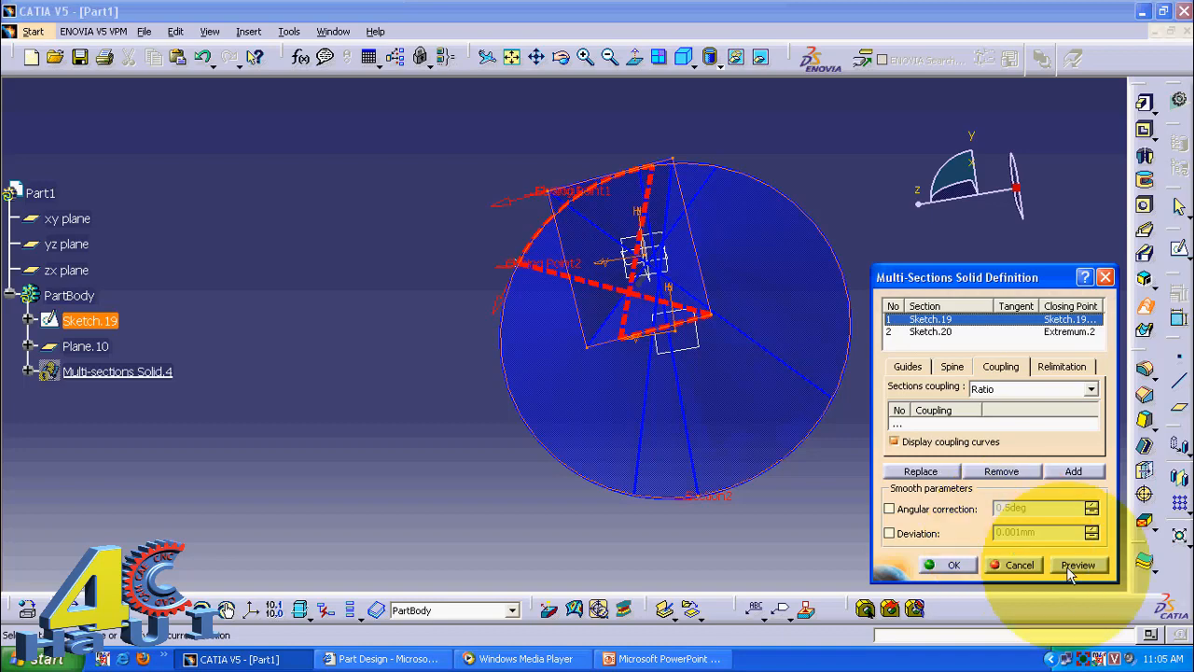
Reverse the closing direction at Closing Point1 of the rectangle section and preview the effect on the solid
{"action": "middle_click_drag", "start_coordinate": [671, 479], "coordinate": [546, 250]}
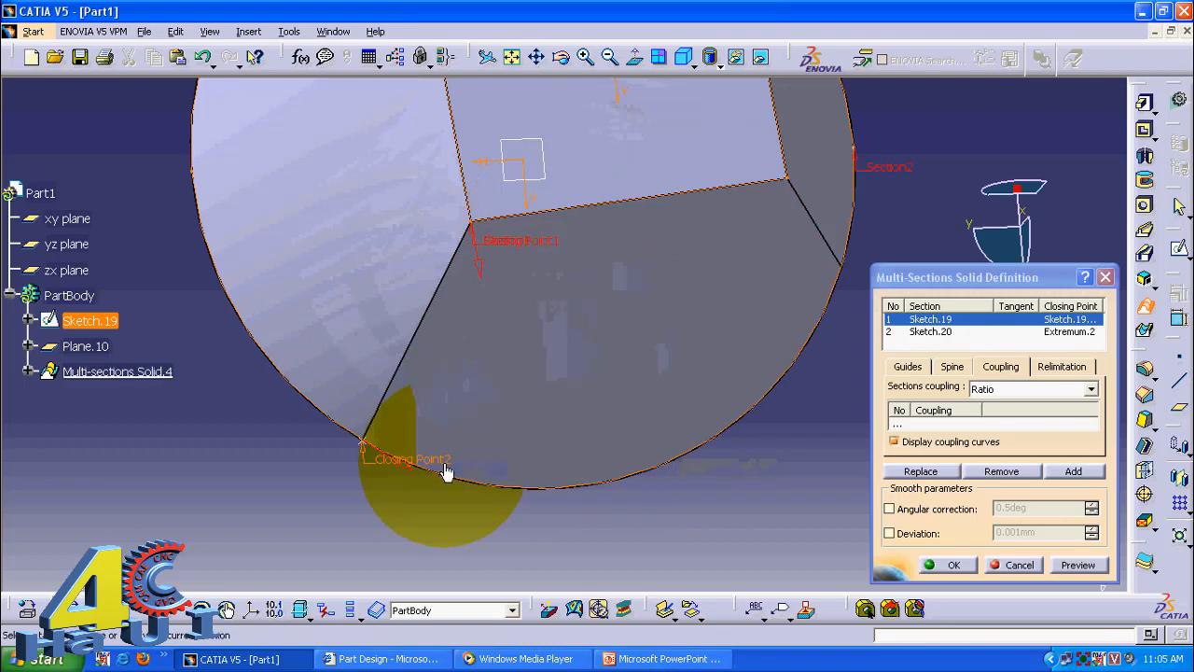
{"action": "mouse_move", "coordinate": [591, 415]}
{"action": "middle_mouse_down"}
{"action": "mouse_move", "coordinate": [603, 394]}
{"action": "mouse_move", "coordinate": [599, 435]}
{"action": "middle_mouse_up"}
{"action": "left_click", "coordinate": [529, 281]}
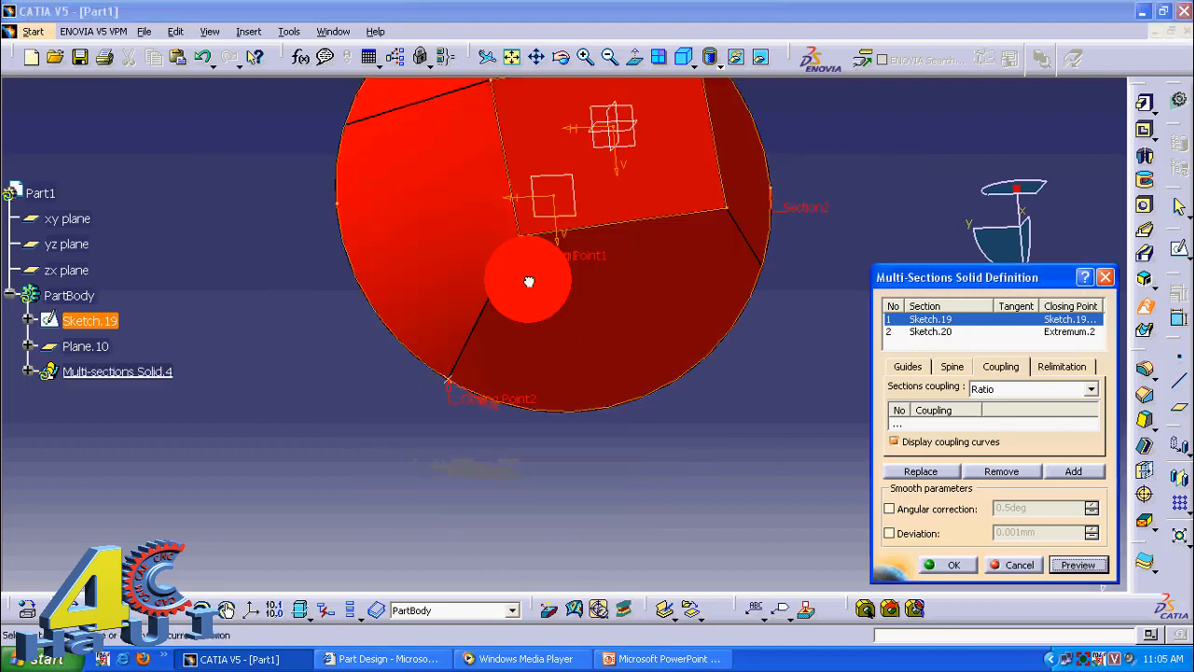
{"action": "left_click", "coordinate": [1072, 563]}
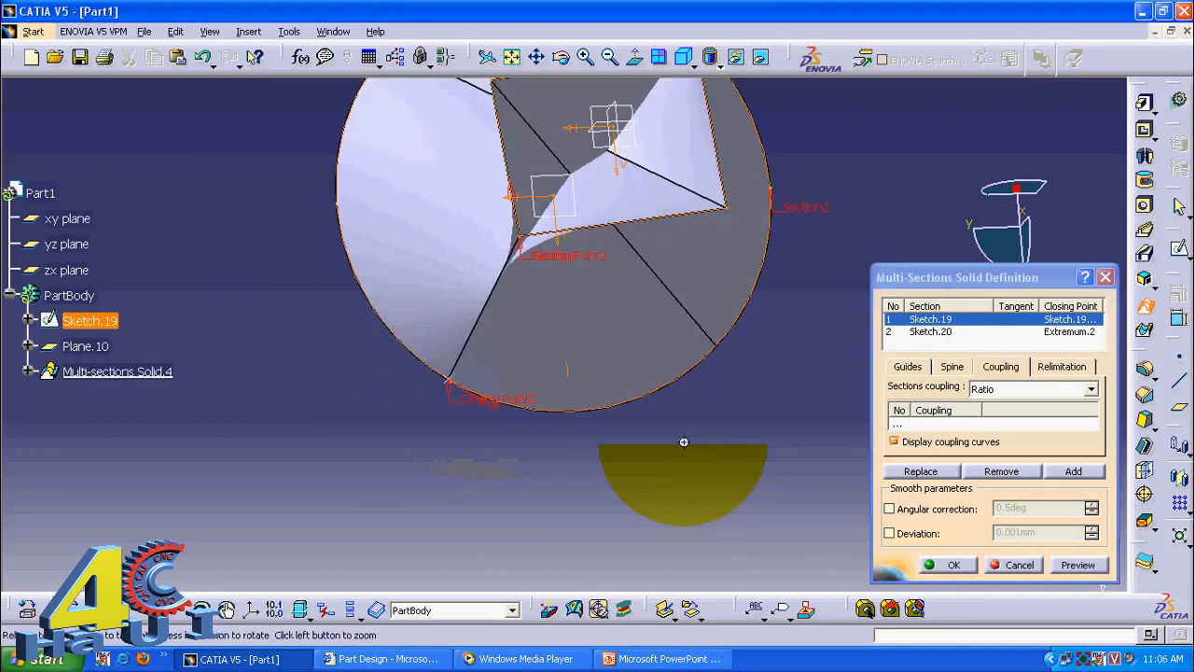
Reverse the direction at Closing Point1 back again and preview the corrected shape
{"action": "middle_click_drag", "start_coordinate": [696, 518], "coordinate": [530, 156]}
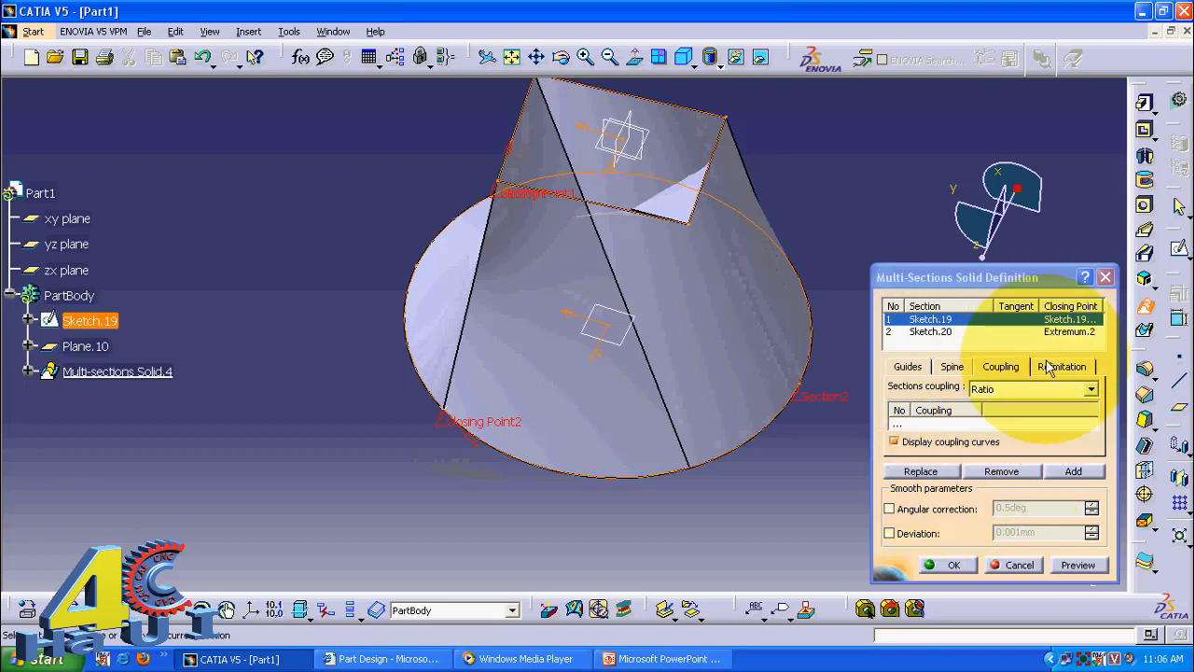
{"action": "left_click", "coordinate": [512, 159]}
{"action": "left_click", "coordinate": [1097, 564]}
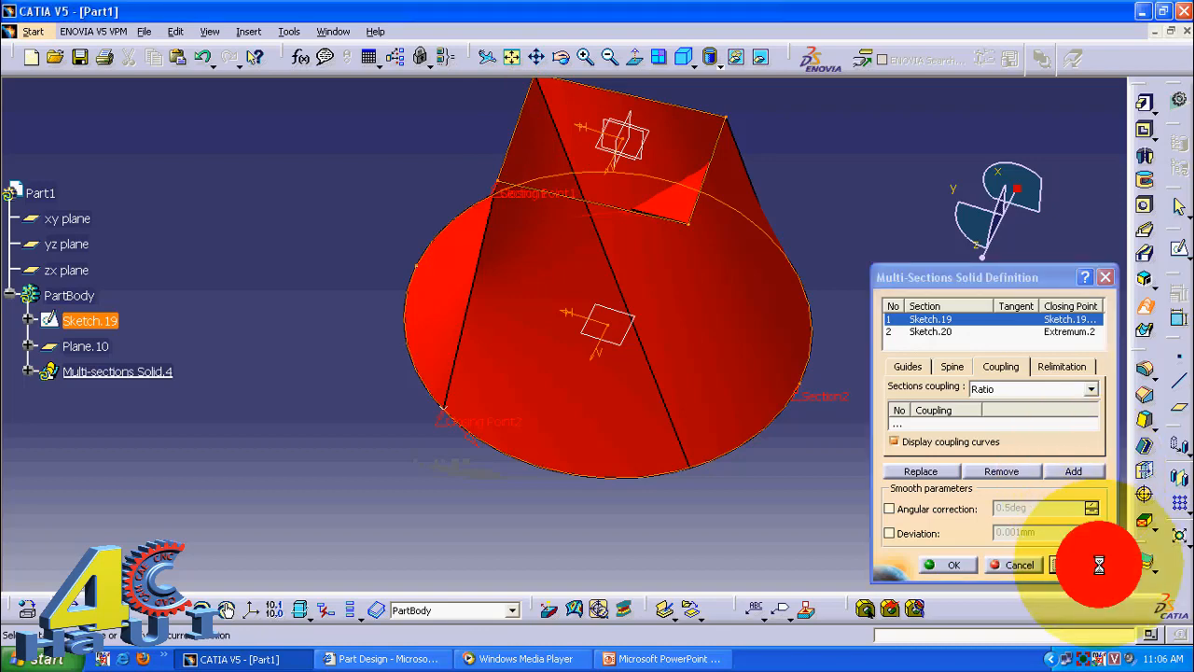
{"action": "middle_click_drag", "start_coordinate": [740, 474], "coordinate": [819, 355]}
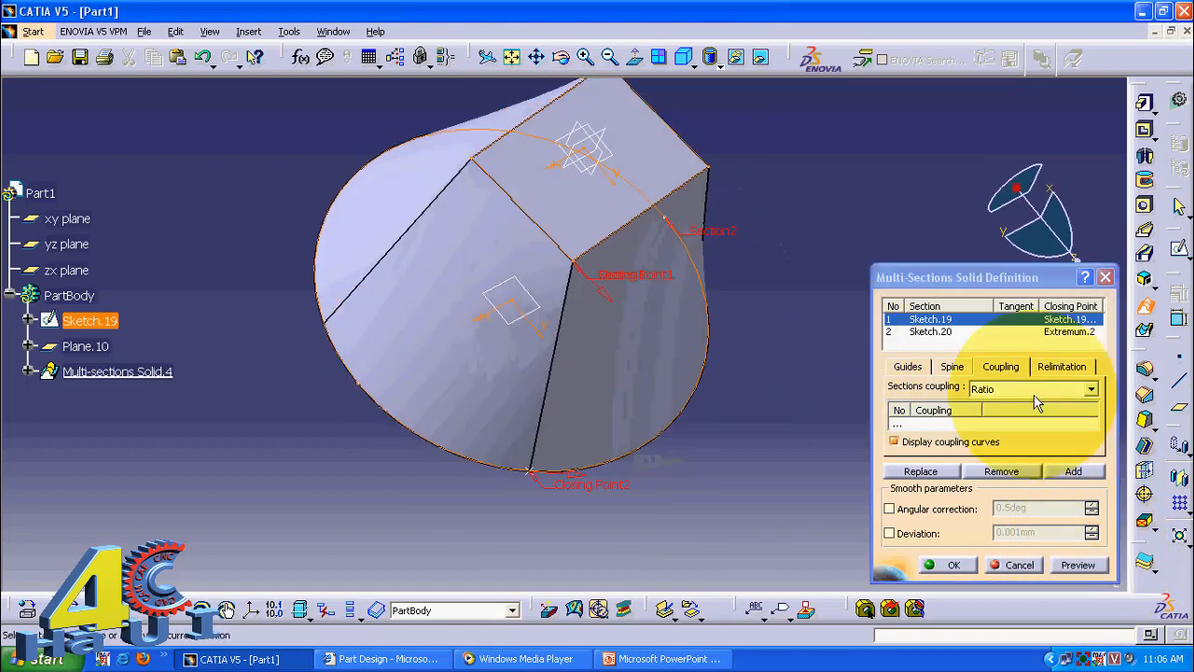
Try the Tangency sections coupling on the rectangle-to-circle solid with a preview, and dismiss the update error
{"action": "left_click", "coordinate": [1034, 388]}
{"action": "left_click", "coordinate": [1014, 416]}
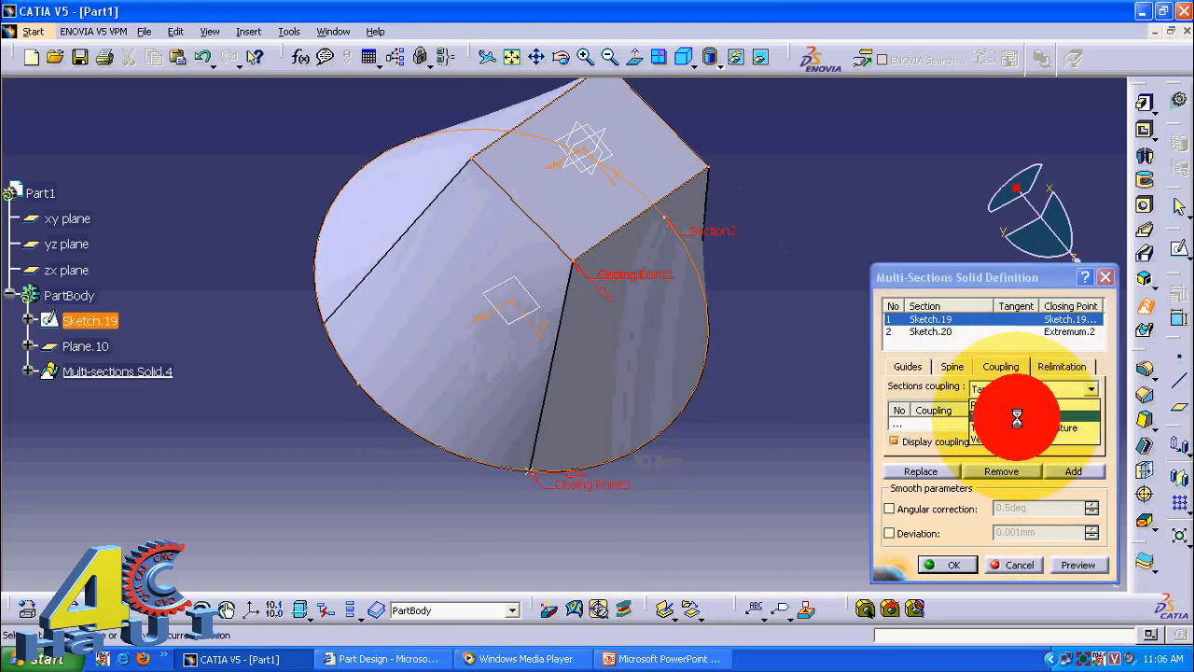
{"action": "left_click", "coordinate": [1082, 564]}
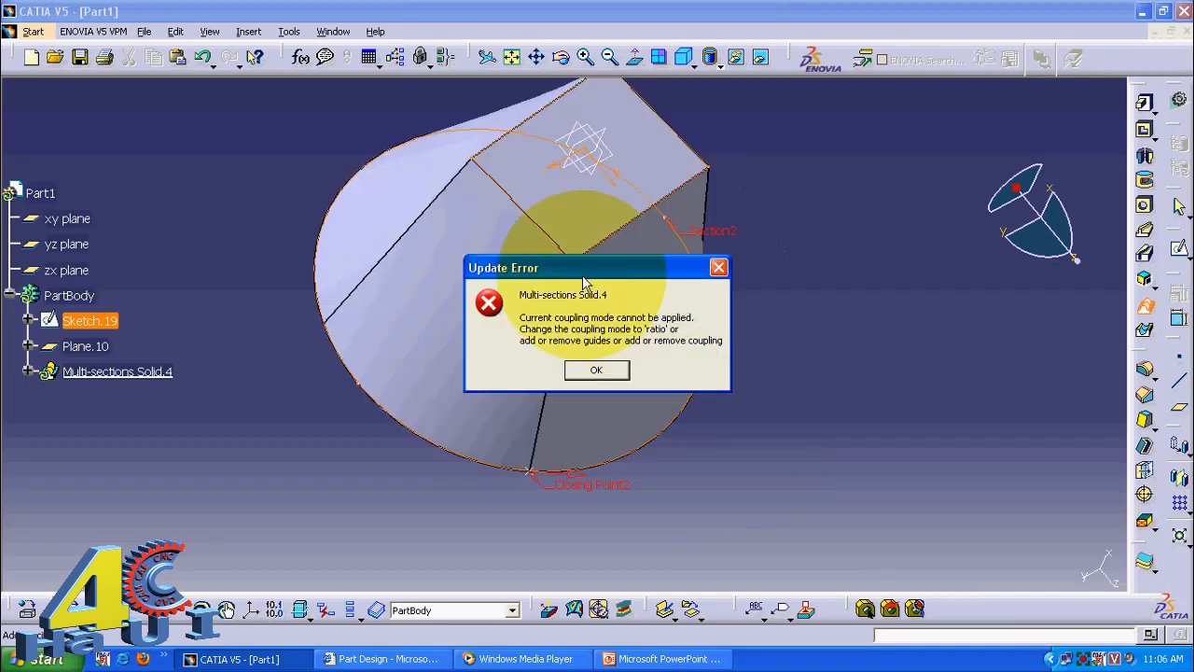
{"action": "left_click", "coordinate": [596, 369]}
Set the sections coupling back to Ratio, accept the multi-sections solid, and check its shape from several sides
{"action": "left_click", "coordinate": [1008, 390]}
{"action": "left_click", "coordinate": [1002, 404]}
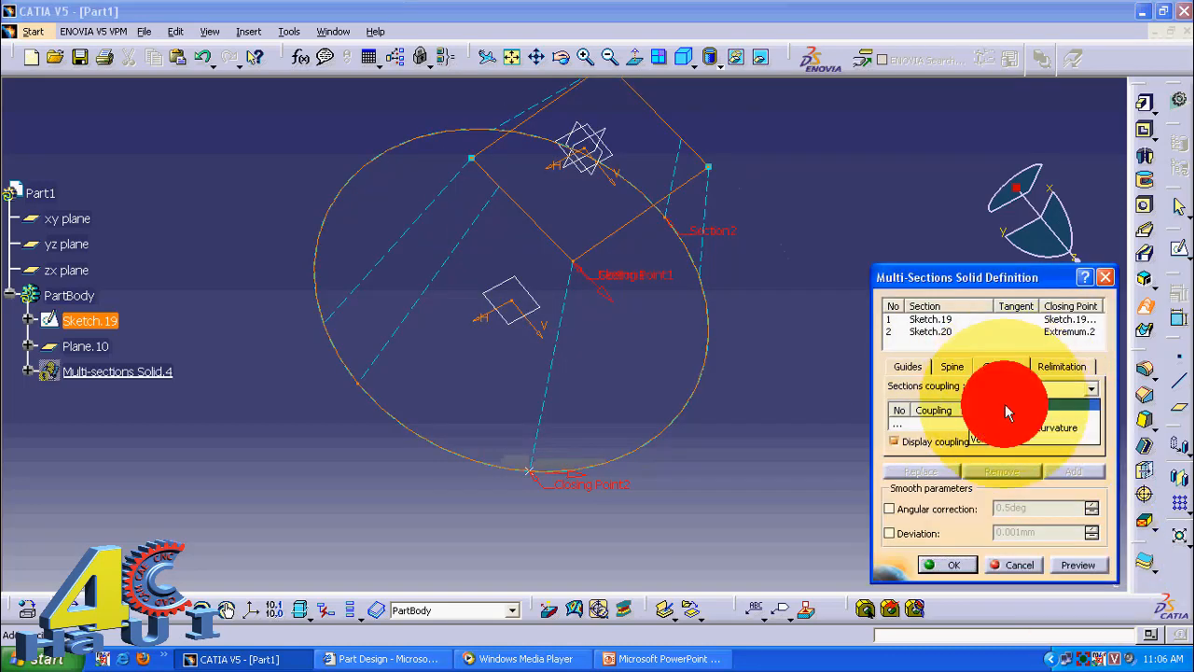
{"action": "left_click", "coordinate": [1079, 564]}
{"action": "left_click", "coordinate": [953, 564]}
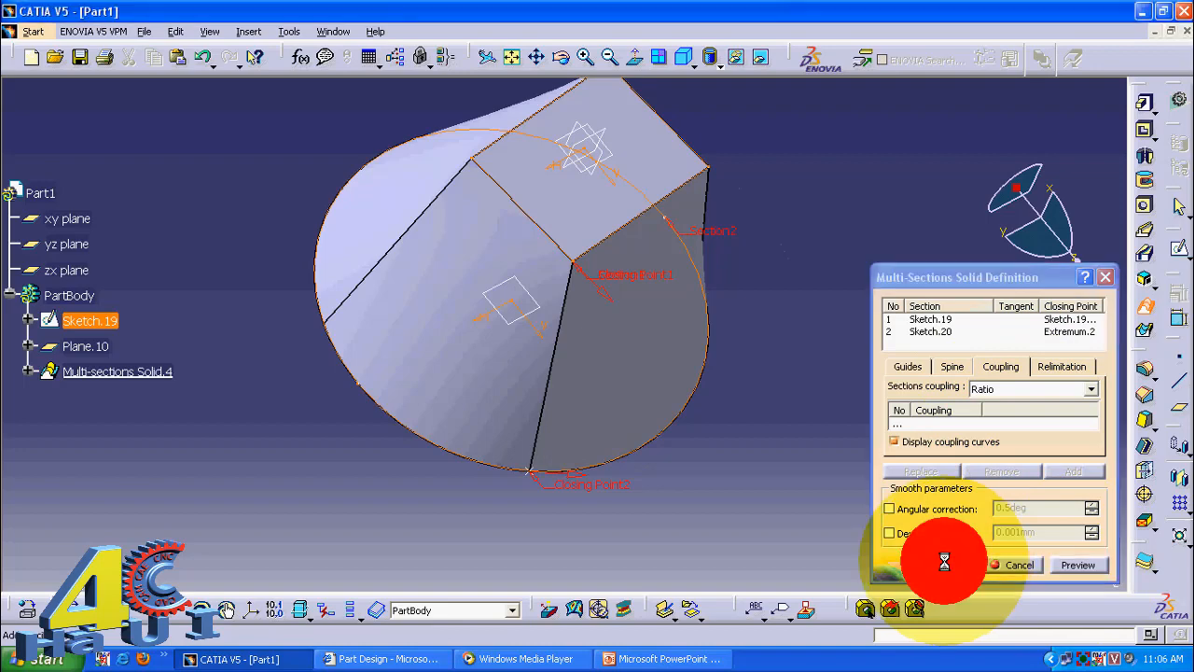
{"action": "middle_click_drag", "start_coordinate": [765, 412], "coordinate": [597, 392]}
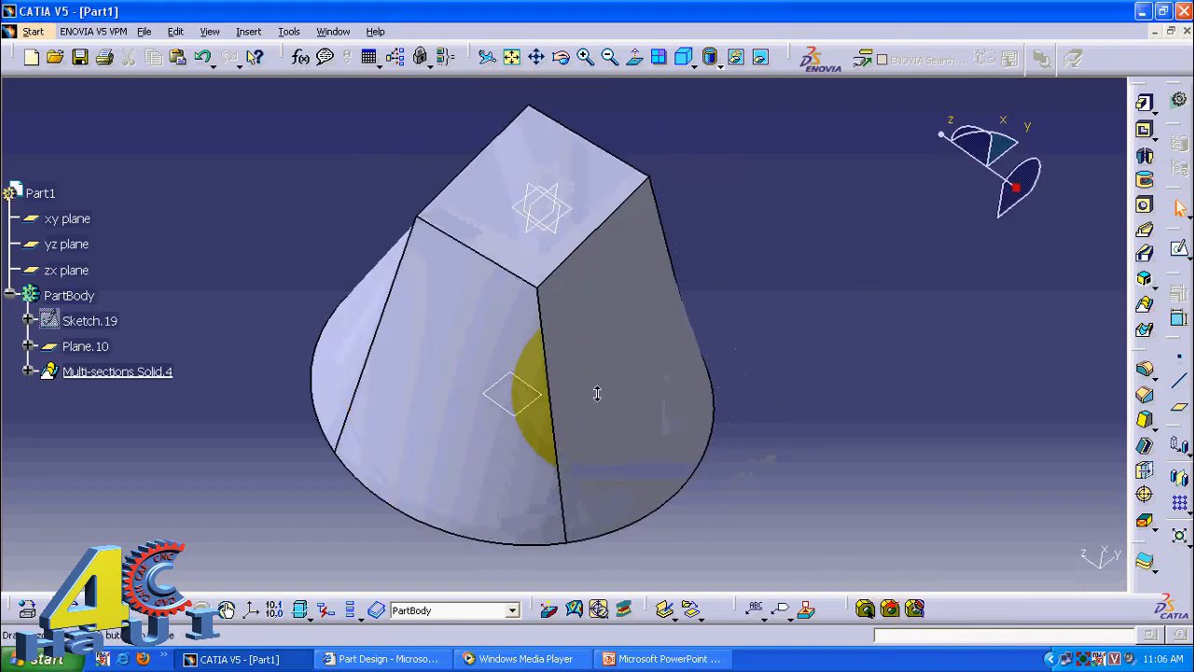
{"action": "left_click", "coordinate": [640, 357]}
{"action": "middle_click_drag", "start_coordinate": [640, 357], "coordinate": [690, 403]}
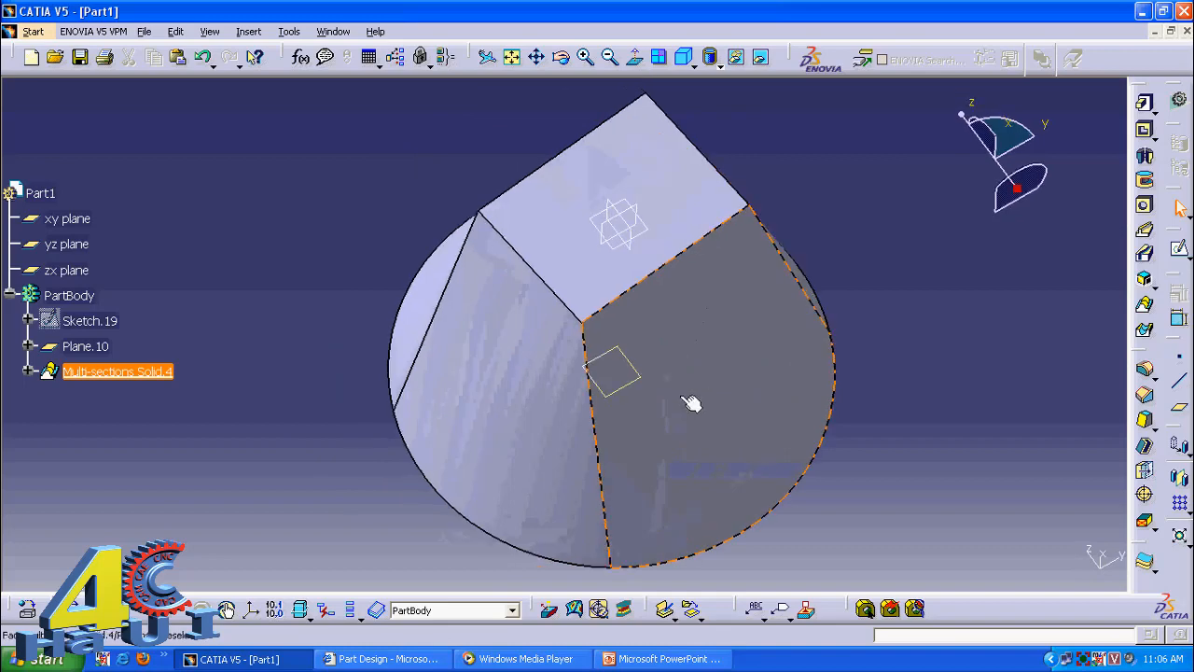
{"action": "middle_click_drag", "start_coordinate": [830, 434], "coordinate": [835, 386]}
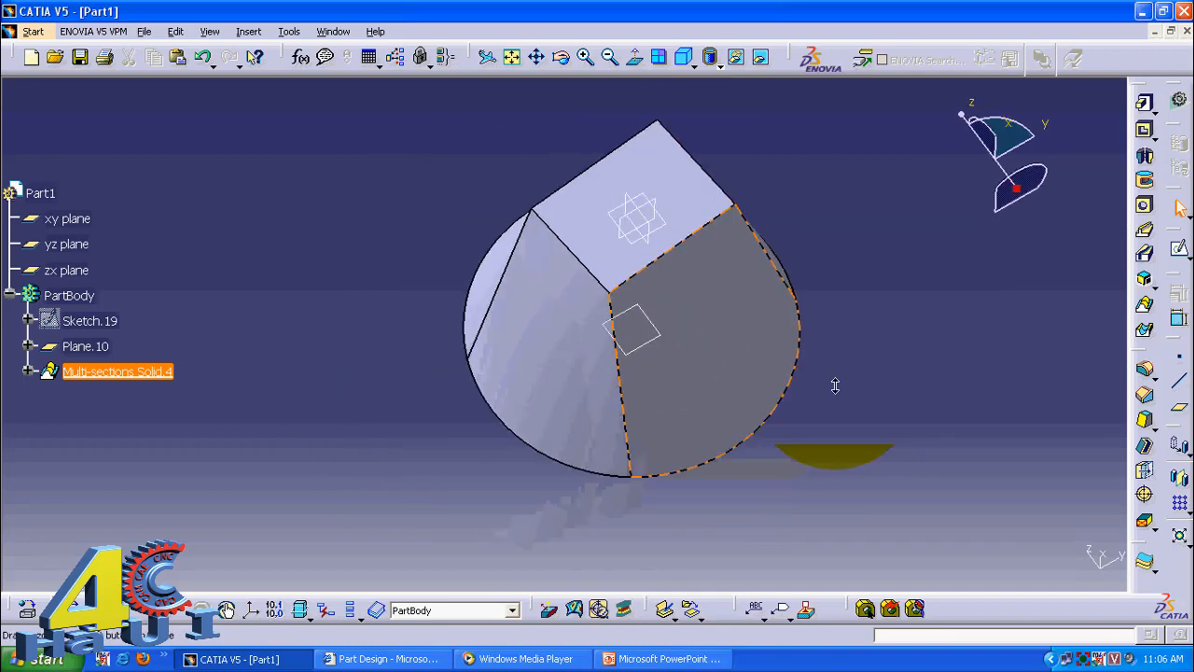
{"action": "middle_click_drag", "start_coordinate": [933, 432], "coordinate": [668, 197]}
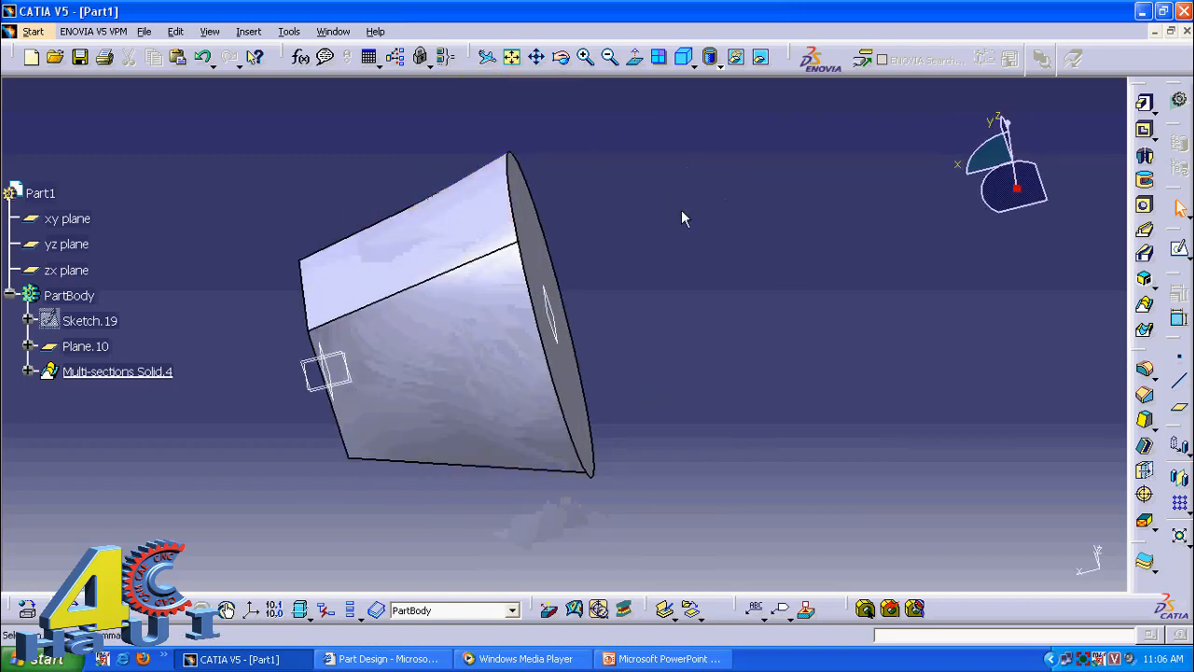